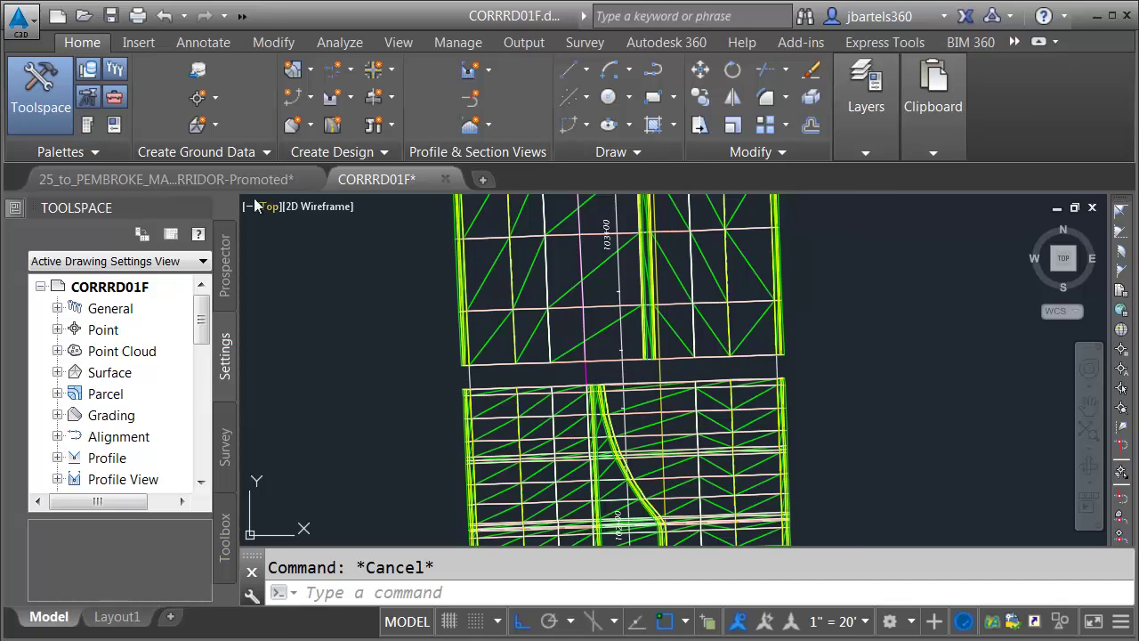
Examine the corridor intersection between the median ends in the 25_to_PEMBROKE drawing, and return to CORRRD01F.
click(234, 175)
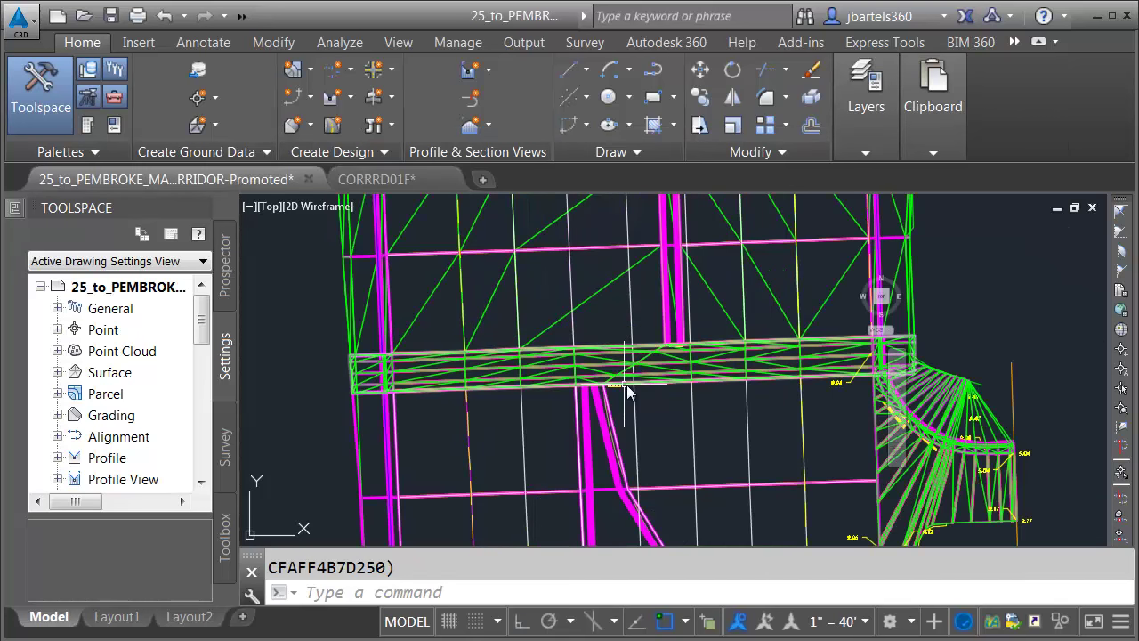
scroll(648, 391, up, 4)
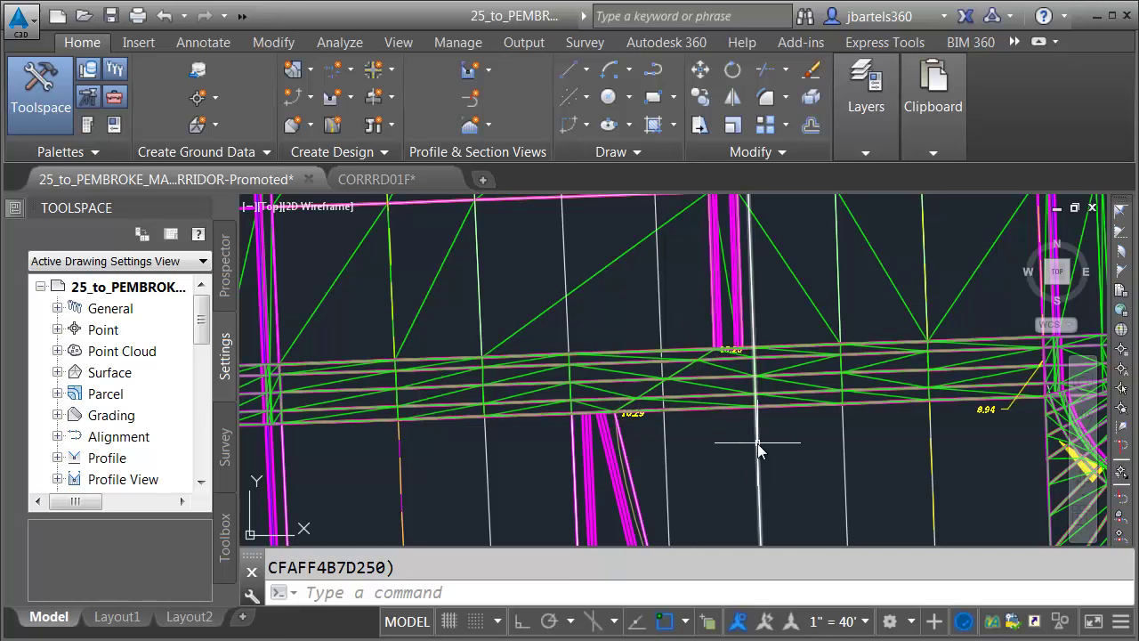
mouse_move(758, 443)
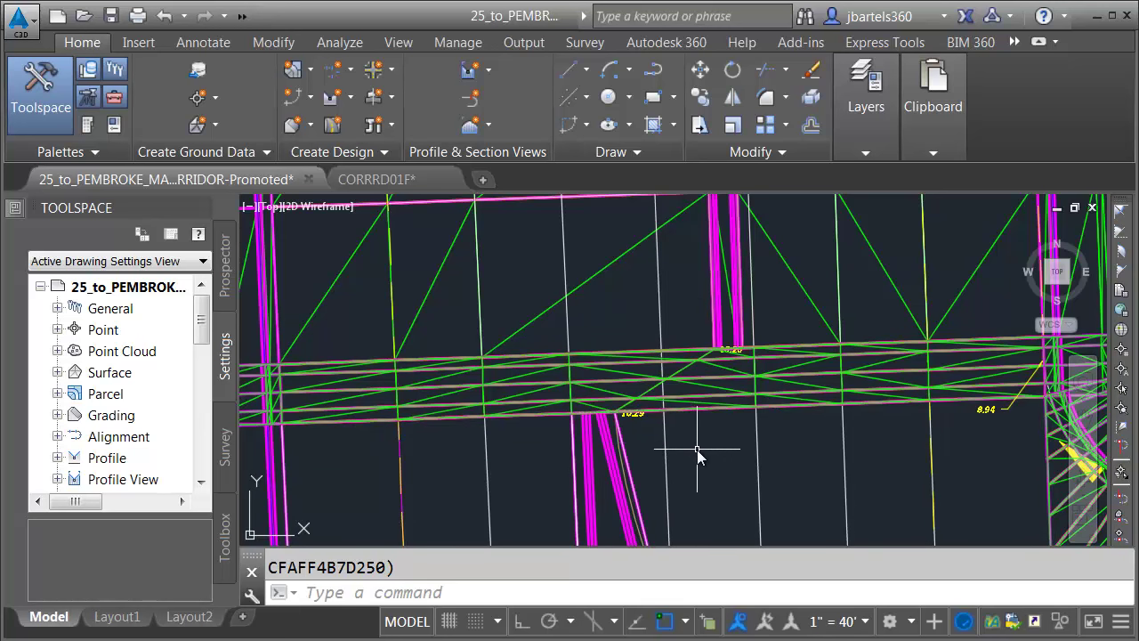
mouse_move(697, 450)
click(383, 179)
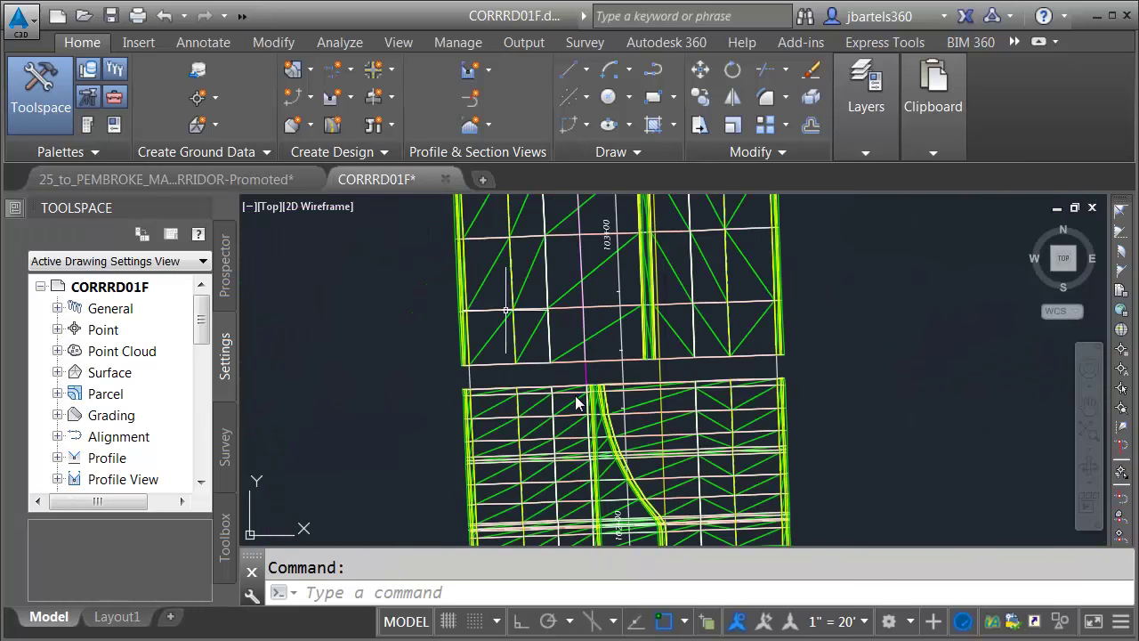
With ortho off, draw a Start, Center, End arc capping the north median southward from its east to west corner, centred midway between them.
scroll(628, 383, up, 5)
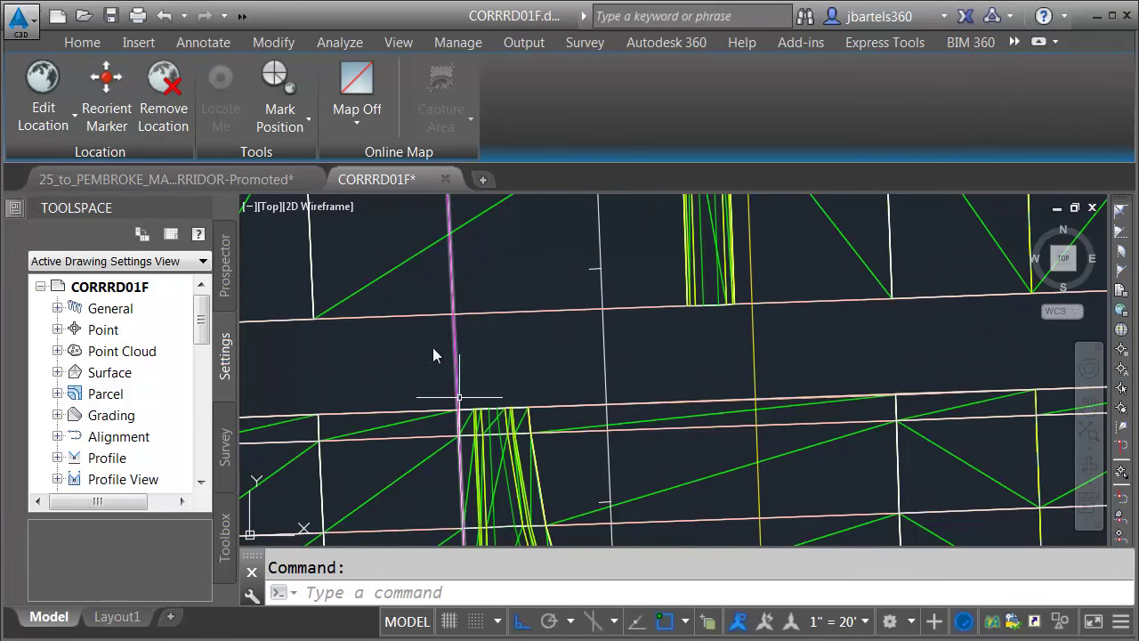
click(84, 44)
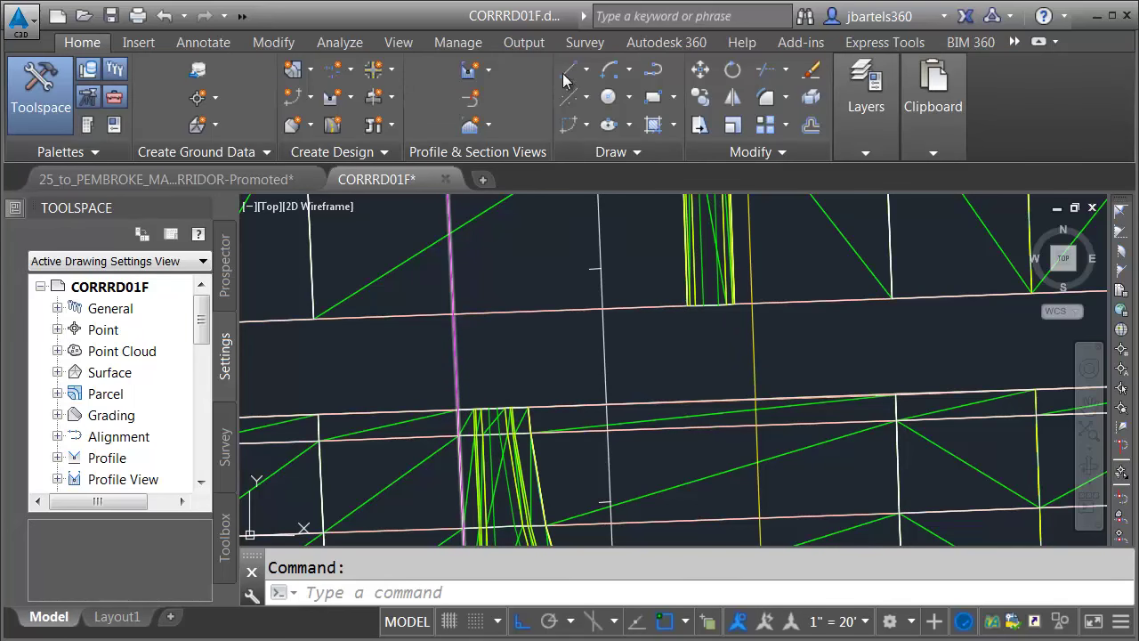
click(628, 71)
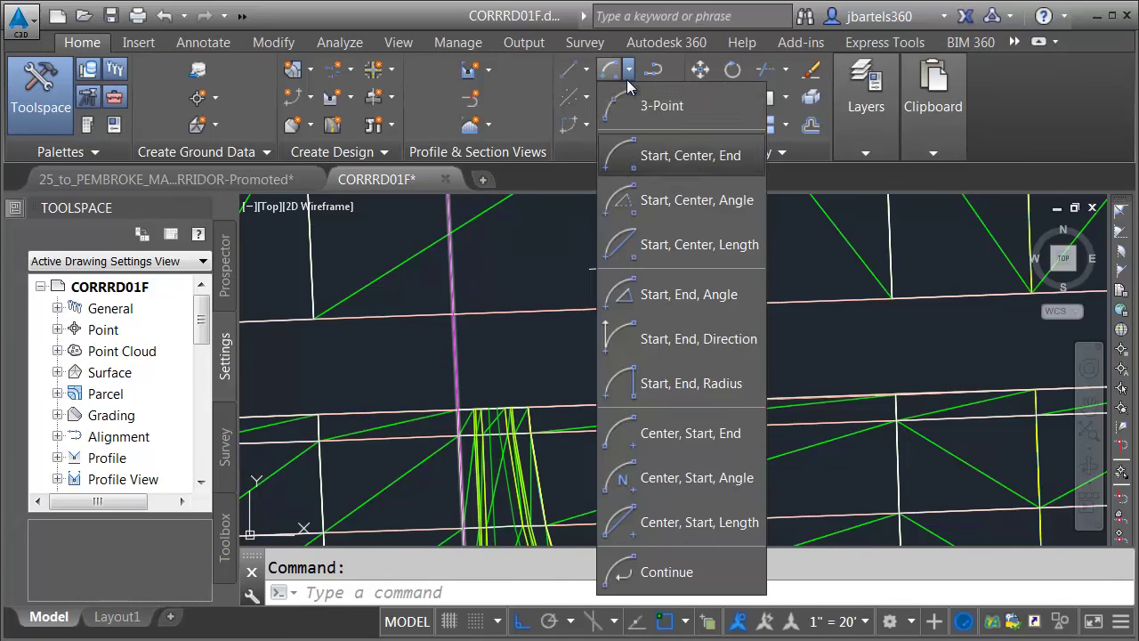
click(641, 156)
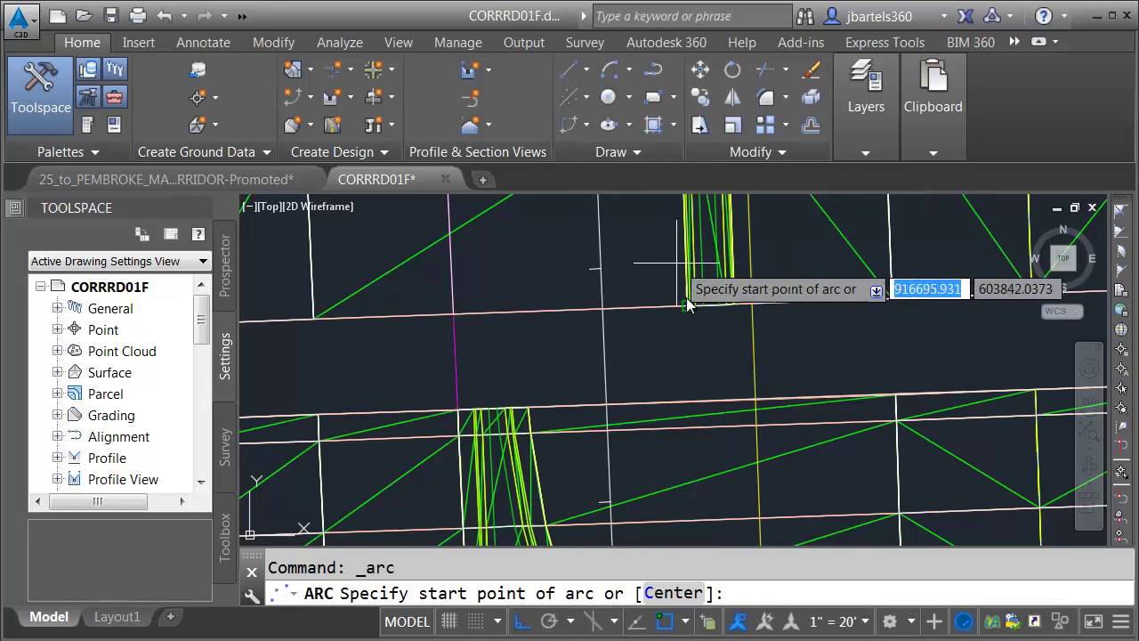
click(523, 622)
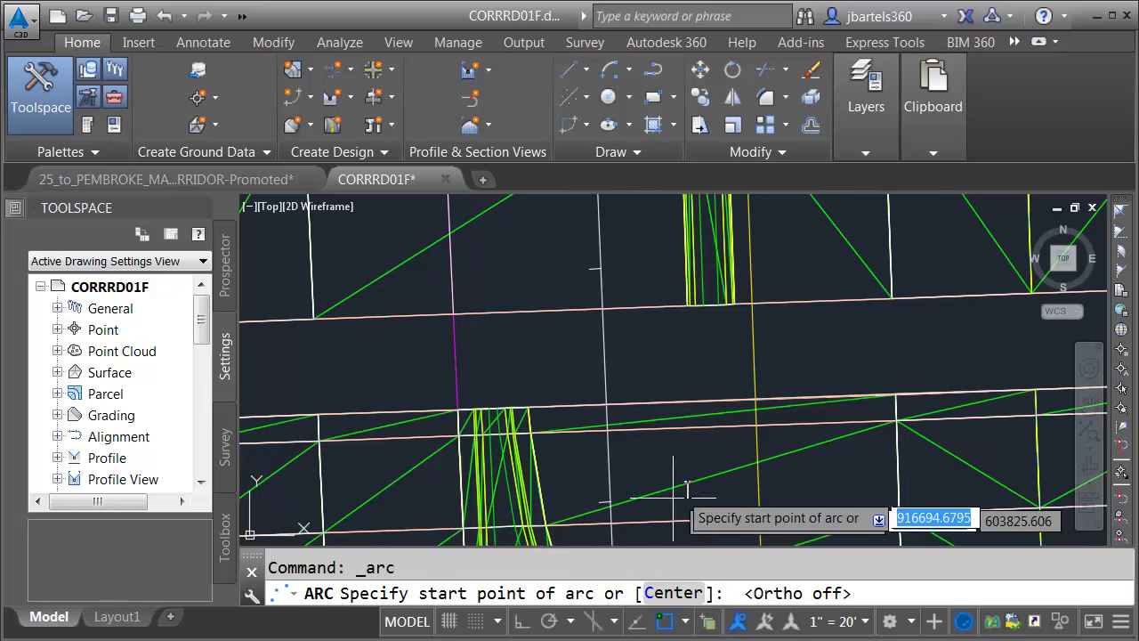
scroll(718, 336, up, 8)
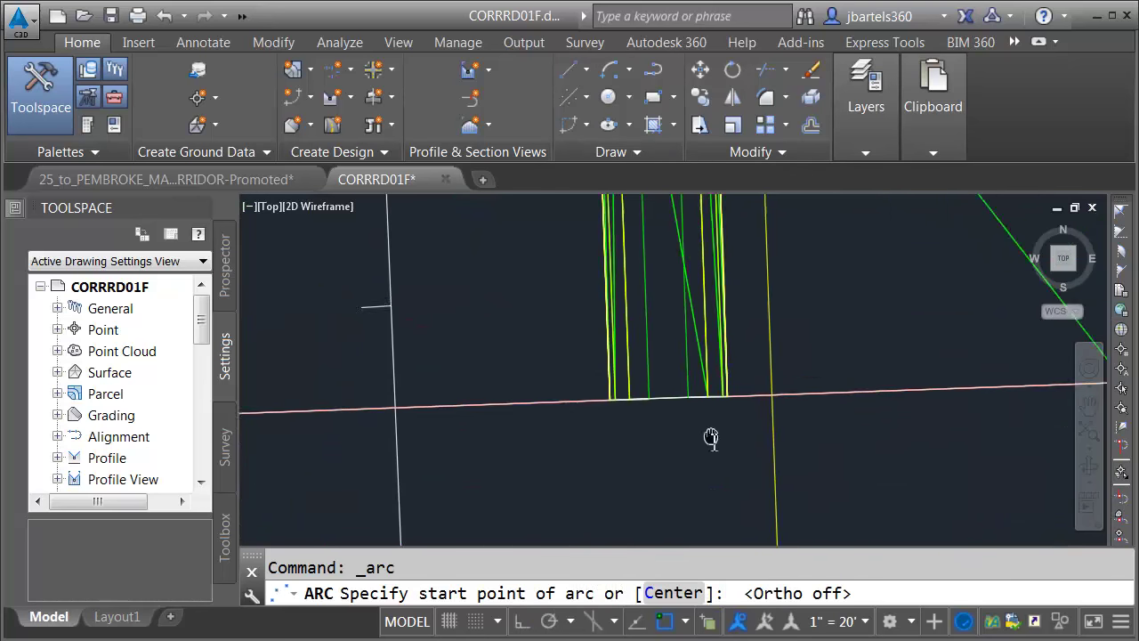
click(737, 348)
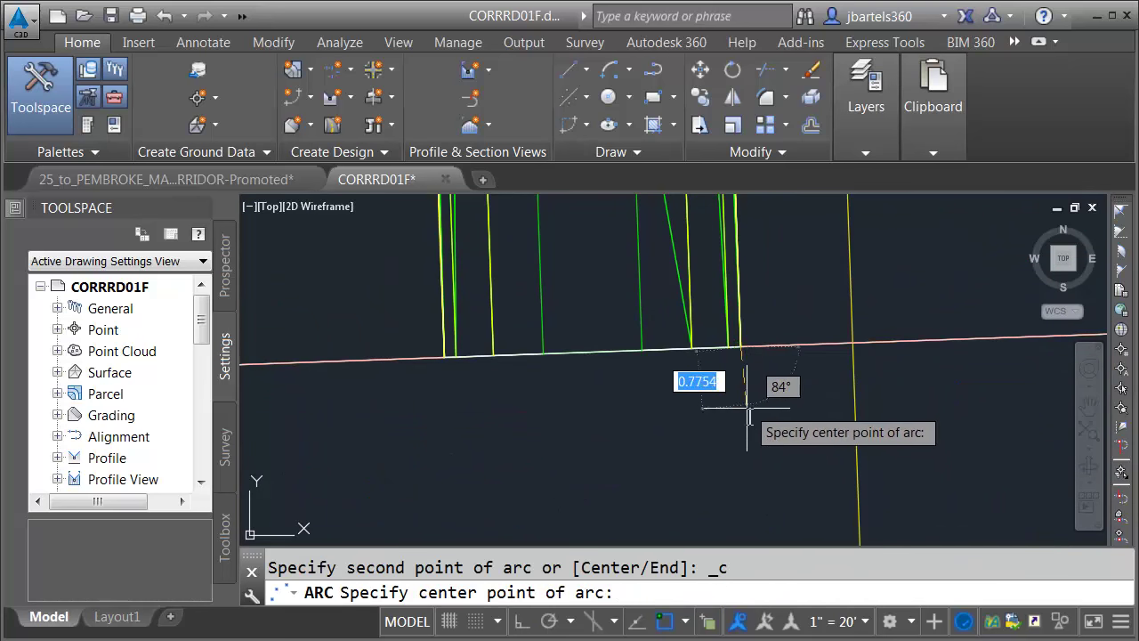
shift+right_click(667, 425)
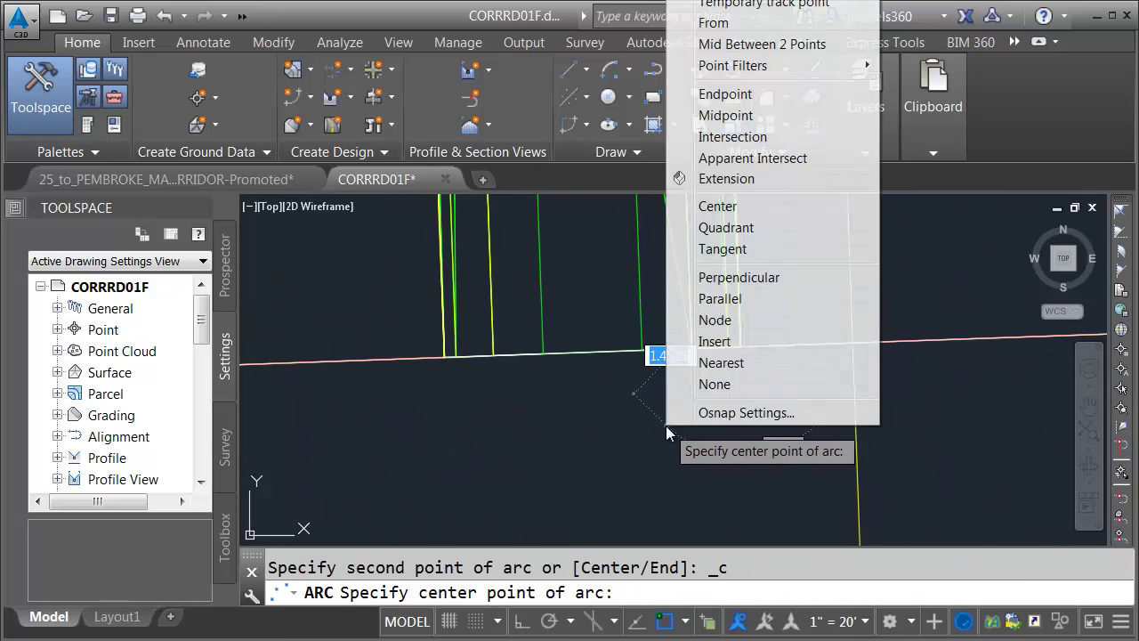
click(729, 44)
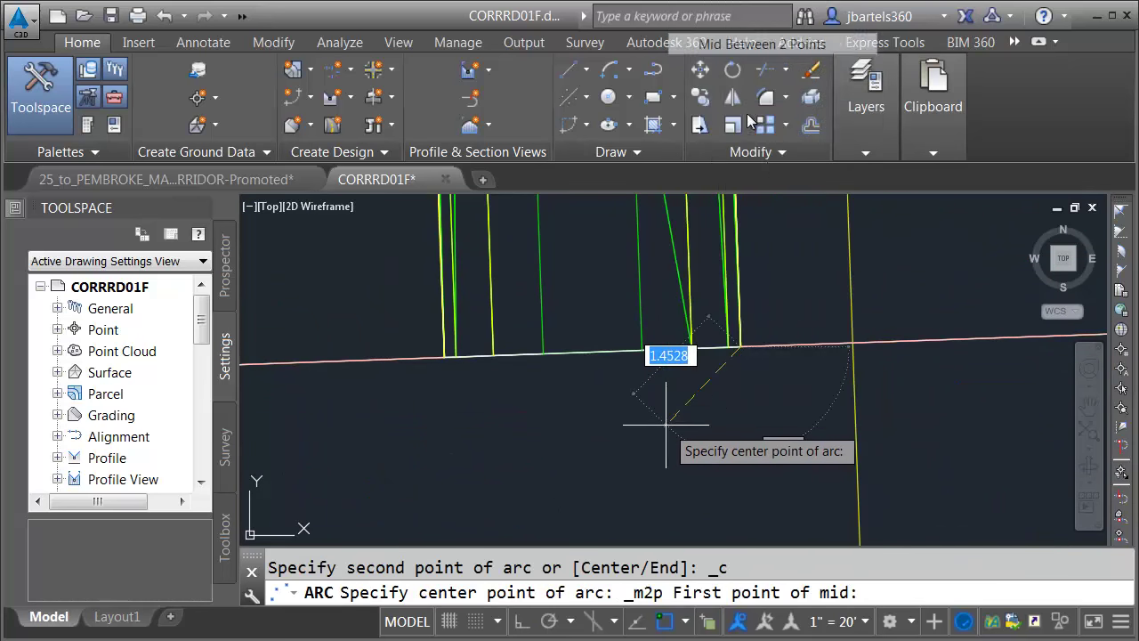
click(753, 326)
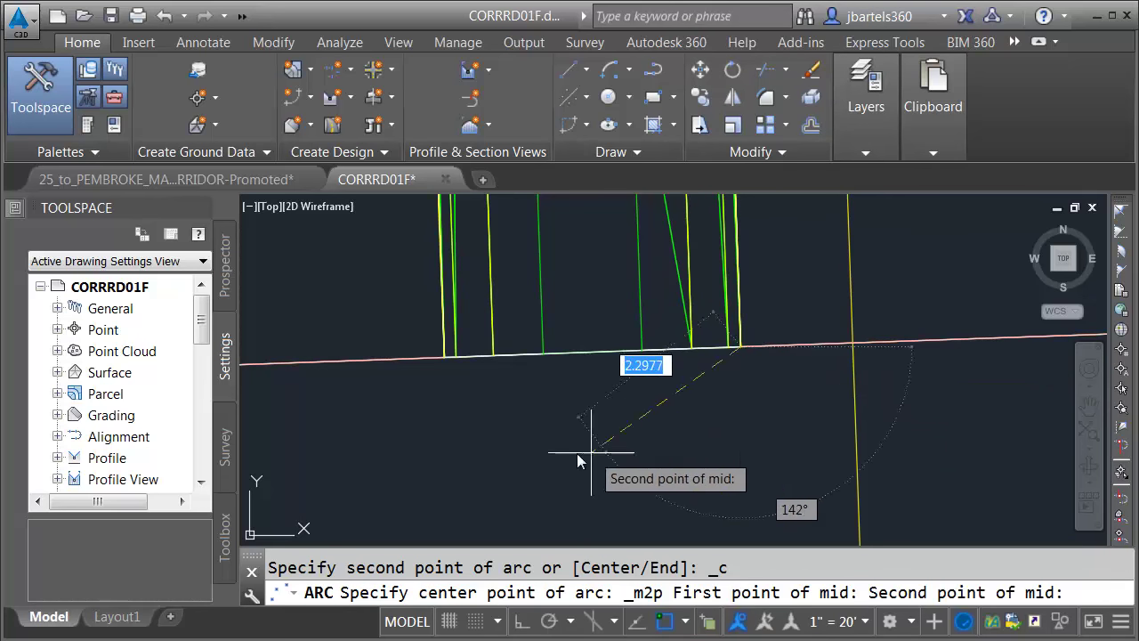
click(441, 360)
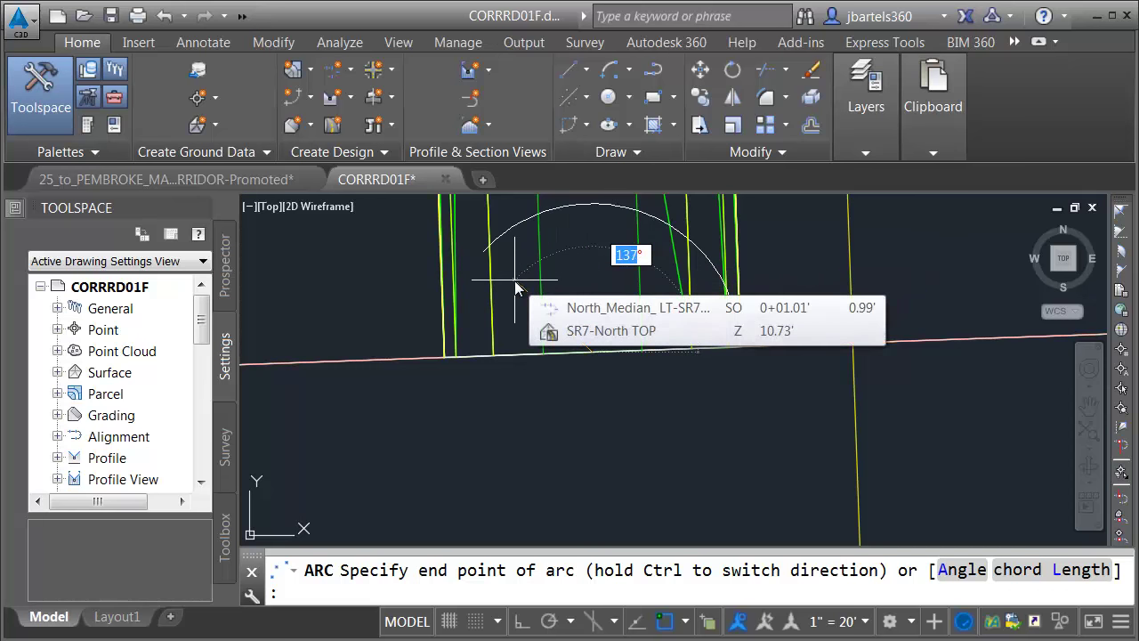
key(ctrl)
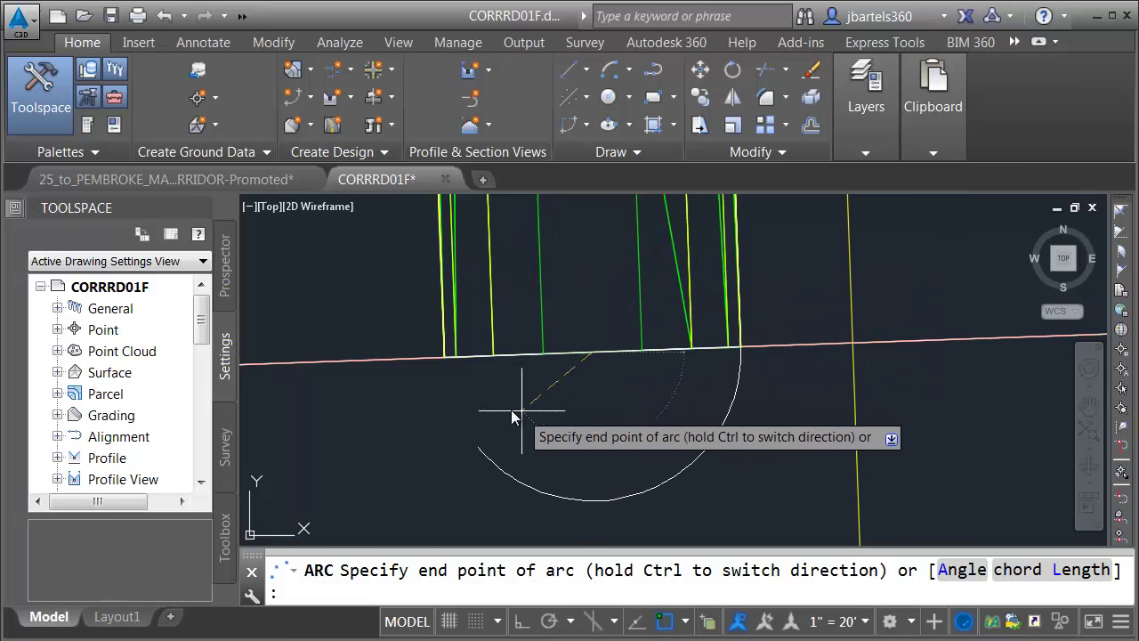
click(443, 377)
Draw a Start, Center, End arc capping the south median northward from its east to west corner, centred midway between them.
scroll(529, 416, down, 3)
scroll(529, 417, down, 3)
scroll(578, 402, up, 3)
scroll(541, 414, up, 2)
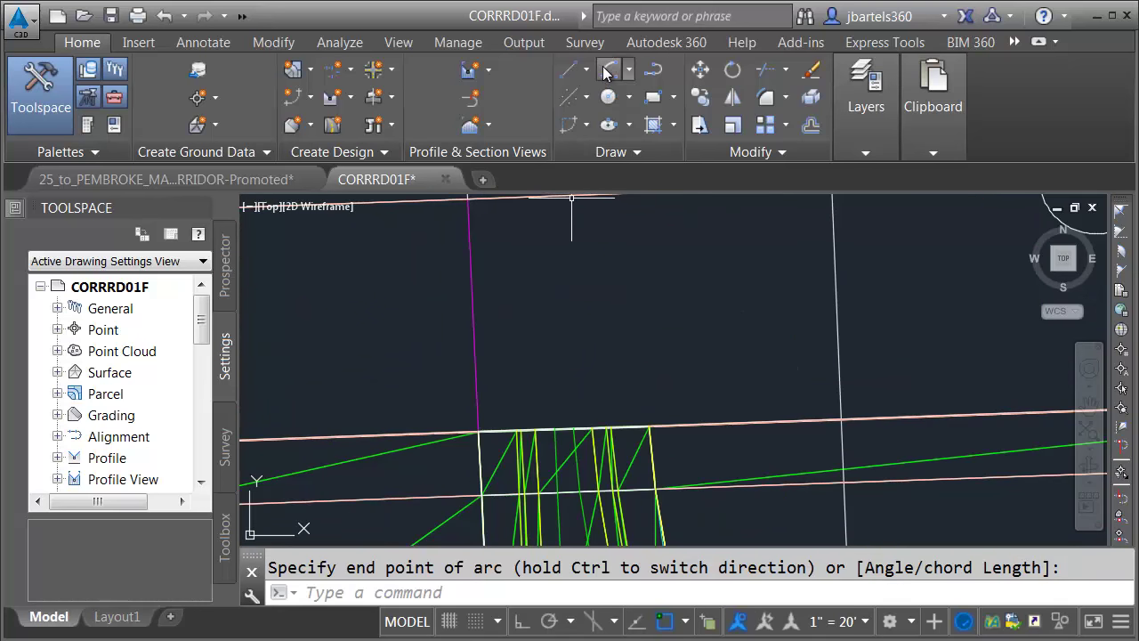
click(608, 73)
middle_drag(640, 367, 645, 460)
click(637, 523)
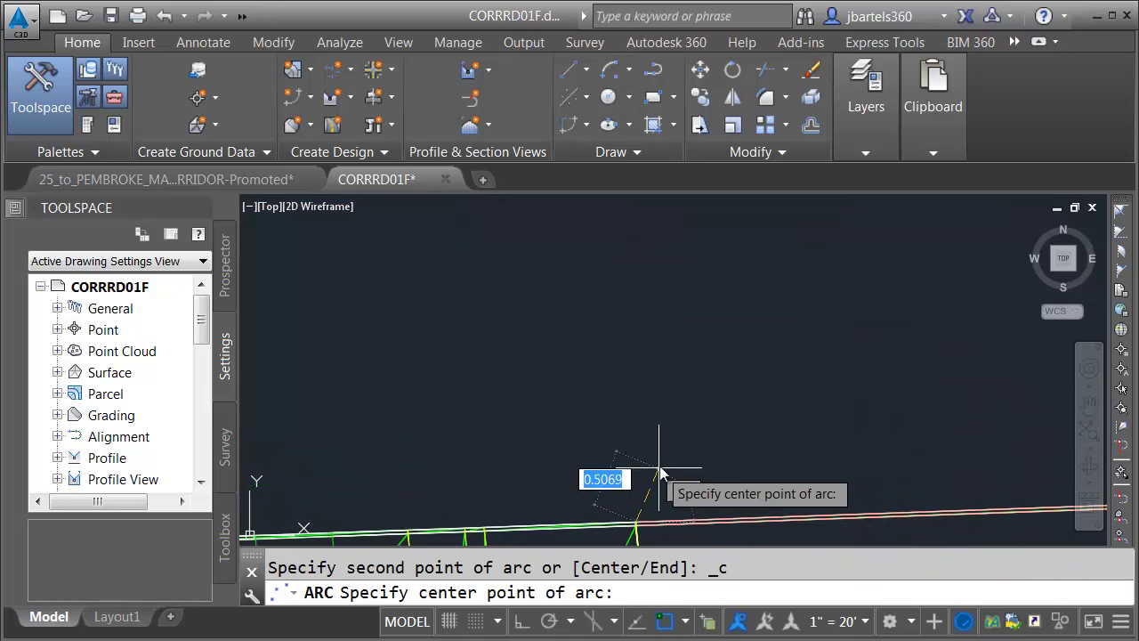
scroll(660, 470, up, 2)
scroll(664, 459, down, 2)
shift+right_click(650, 368)
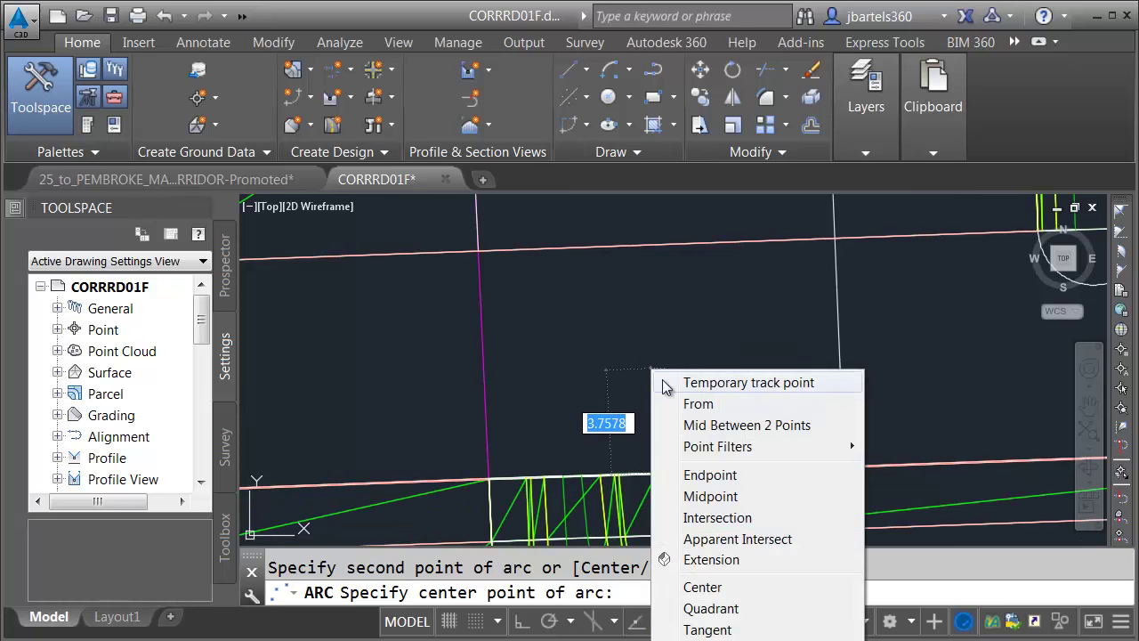
click(693, 425)
scroll(658, 485, up, 3)
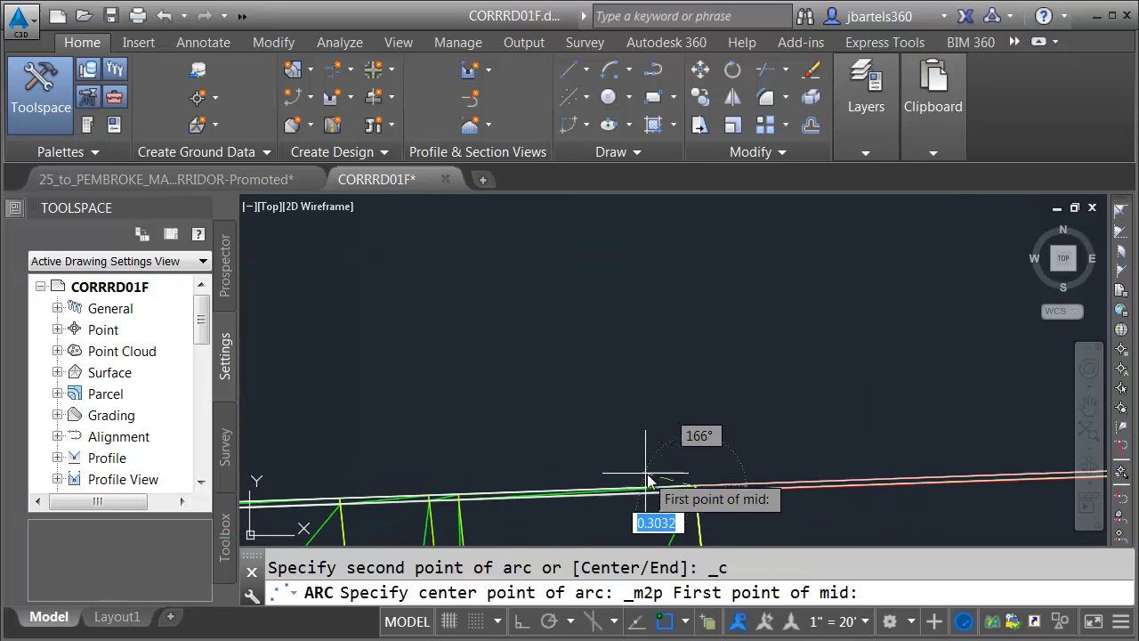
click(695, 488)
scroll(718, 454, down, 2)
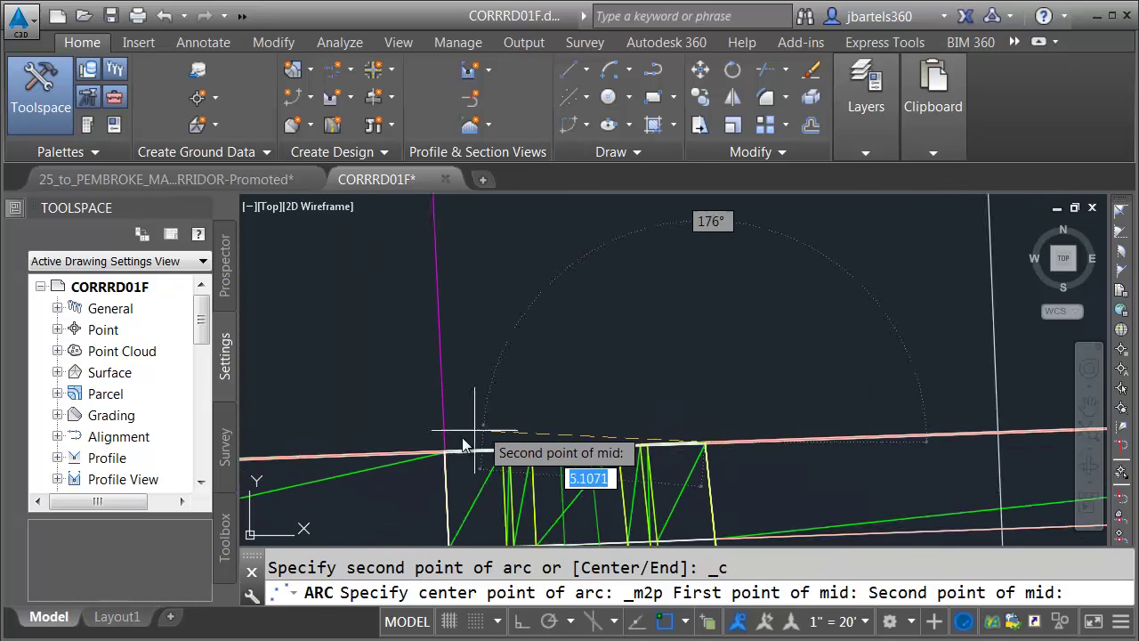
scroll(459, 462, up, 2)
click(459, 462)
scroll(508, 394, down, 1)
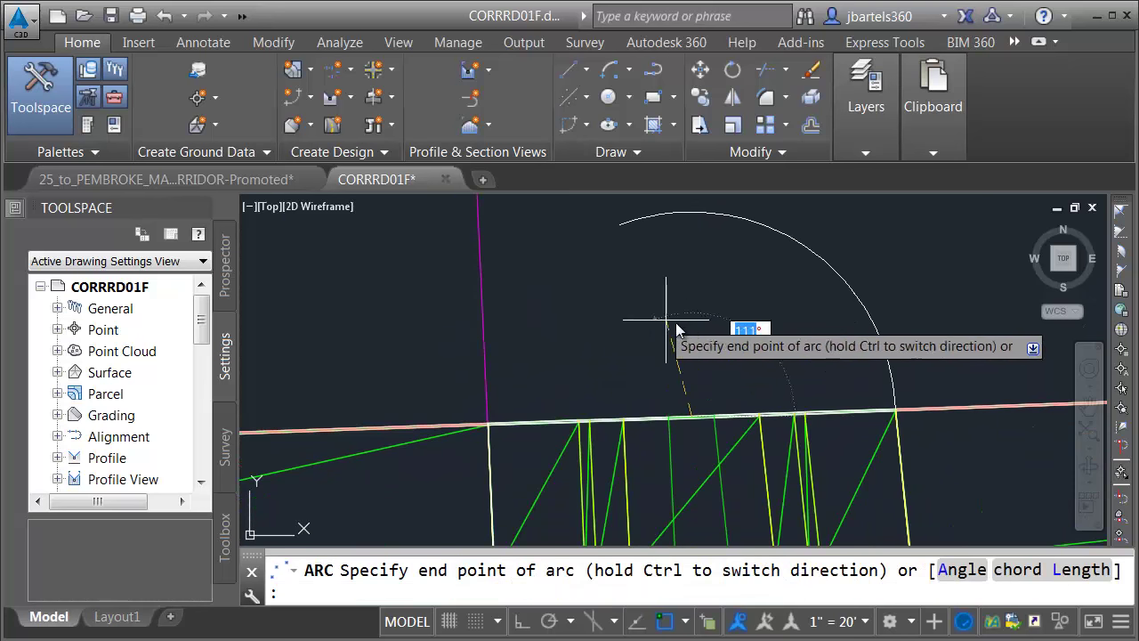
scroll(525, 394, up, 2)
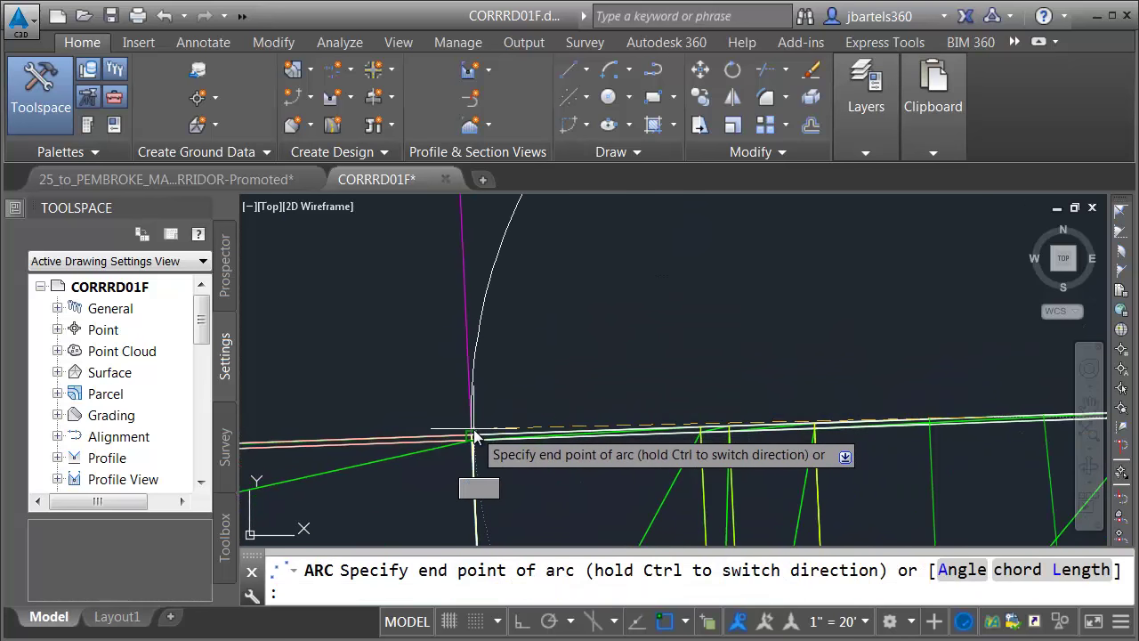
click(475, 437)
scroll(525, 407, down, 2)
scroll(525, 408, down, 3)
mouse_move(531, 396)
middle_down()
mouse_move(626, 364)
mouse_move(555, 404)
middle_up()
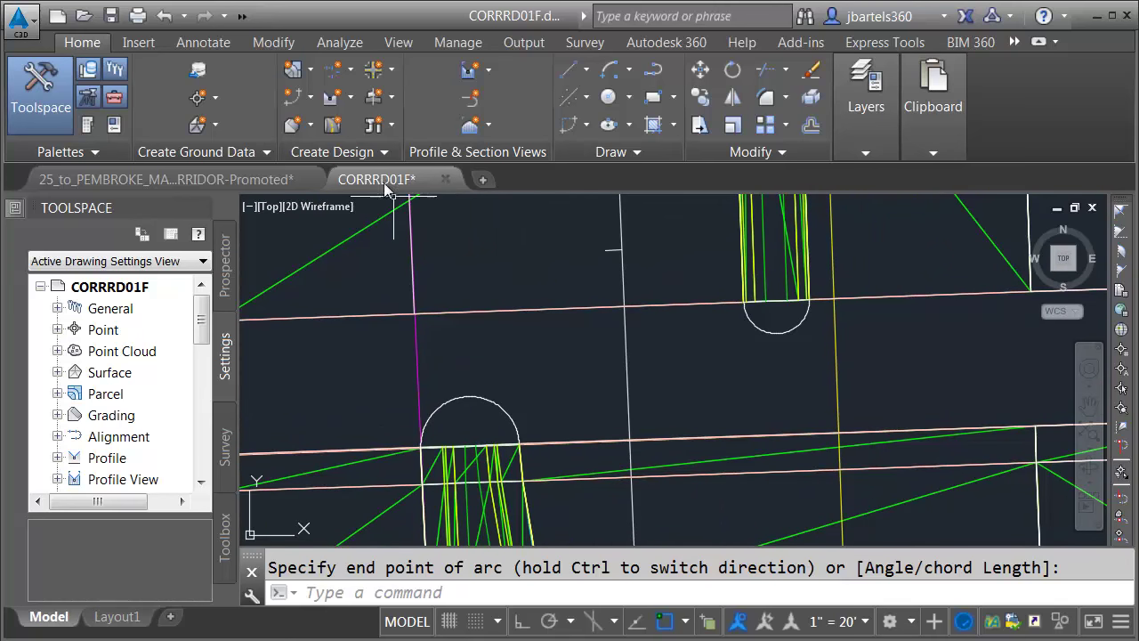
Use Create Alignment from Objects on the arc at the north median's end and accept the proposed direction.
click(333, 73)
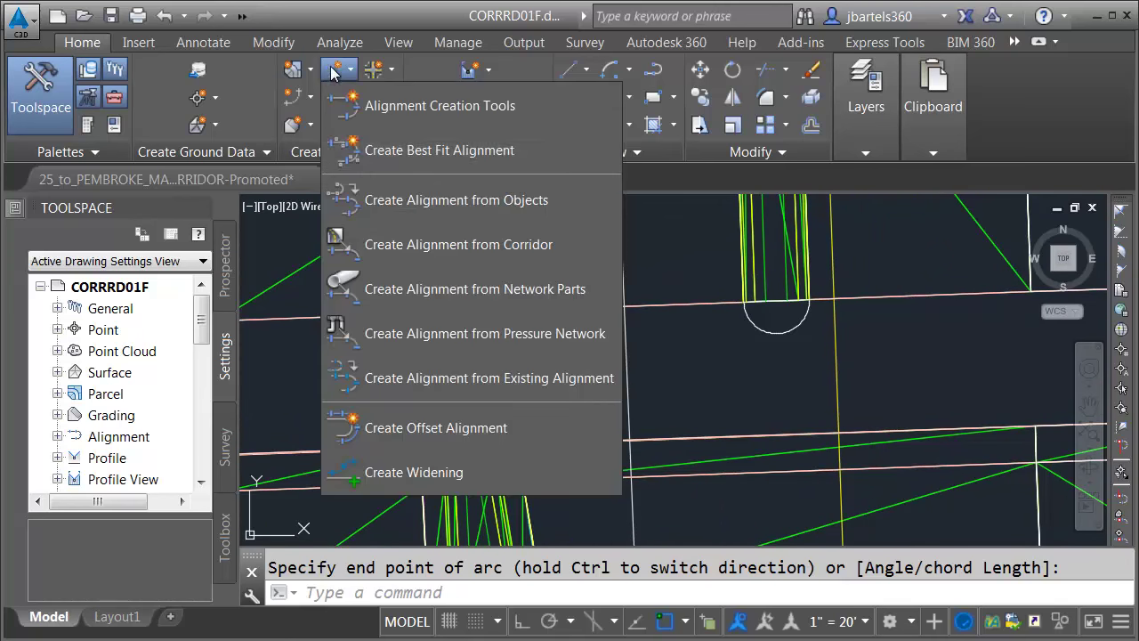
click(373, 199)
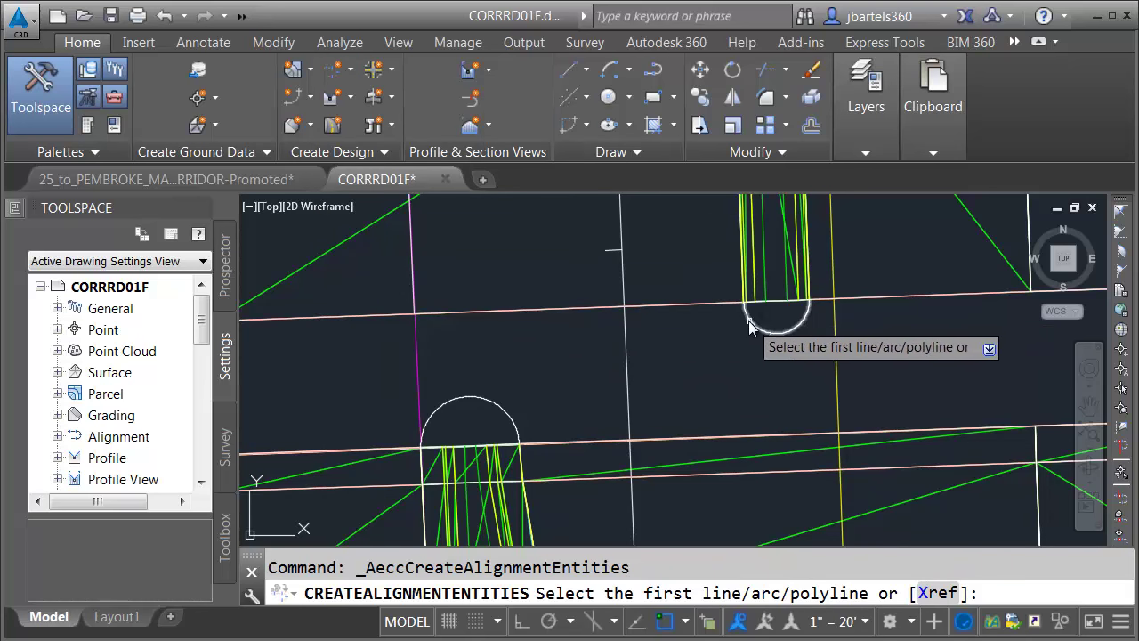
click(809, 309)
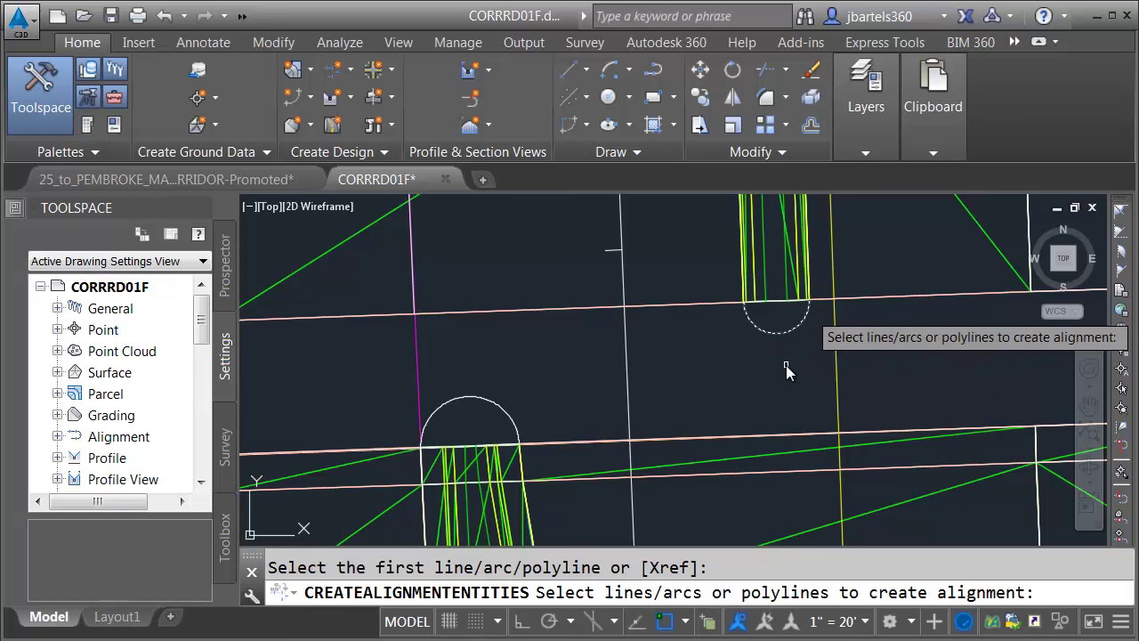
key(Return)
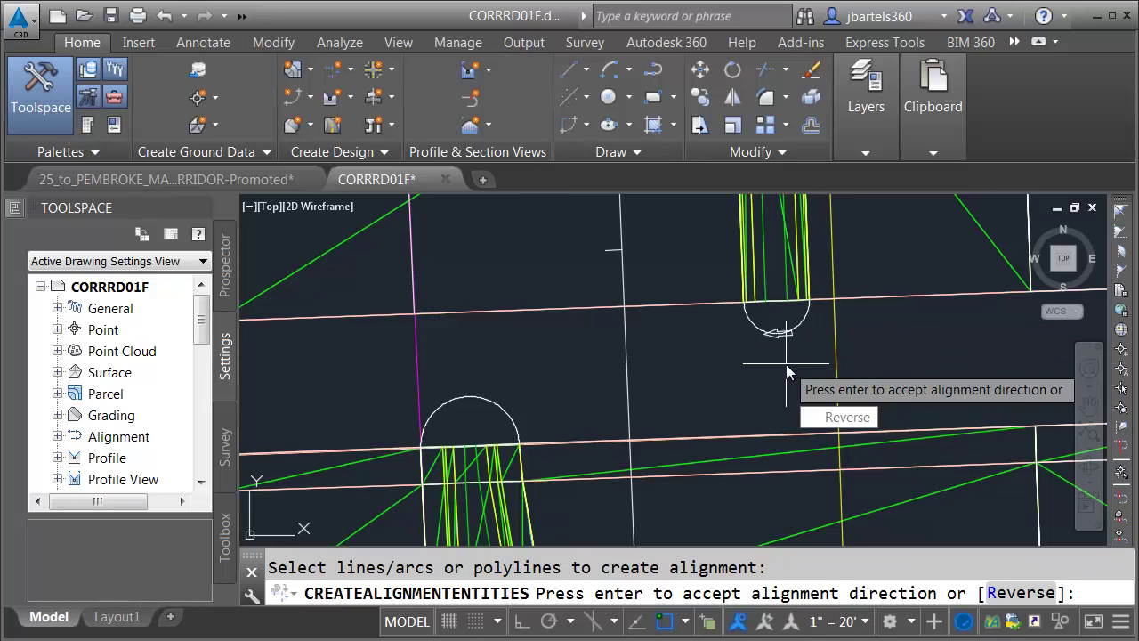
key(Return)
Name the alignment Bull Nose NORTH, choose the _No Labels label set and create it.
drag(315, 72, 73, 79)
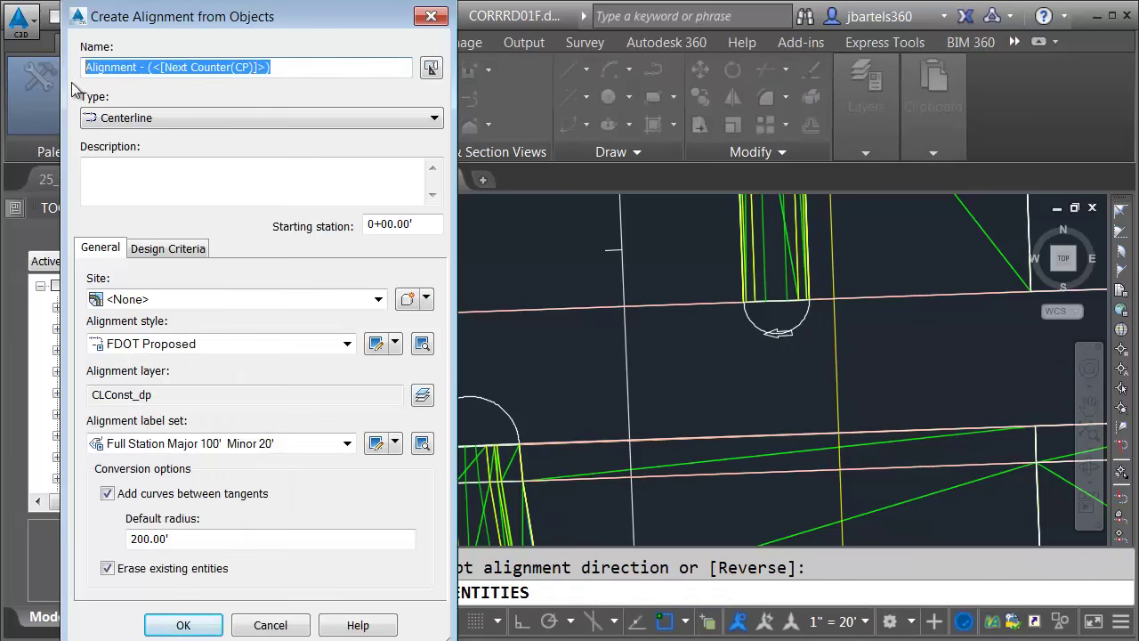
text(Bull Nose NORTH)
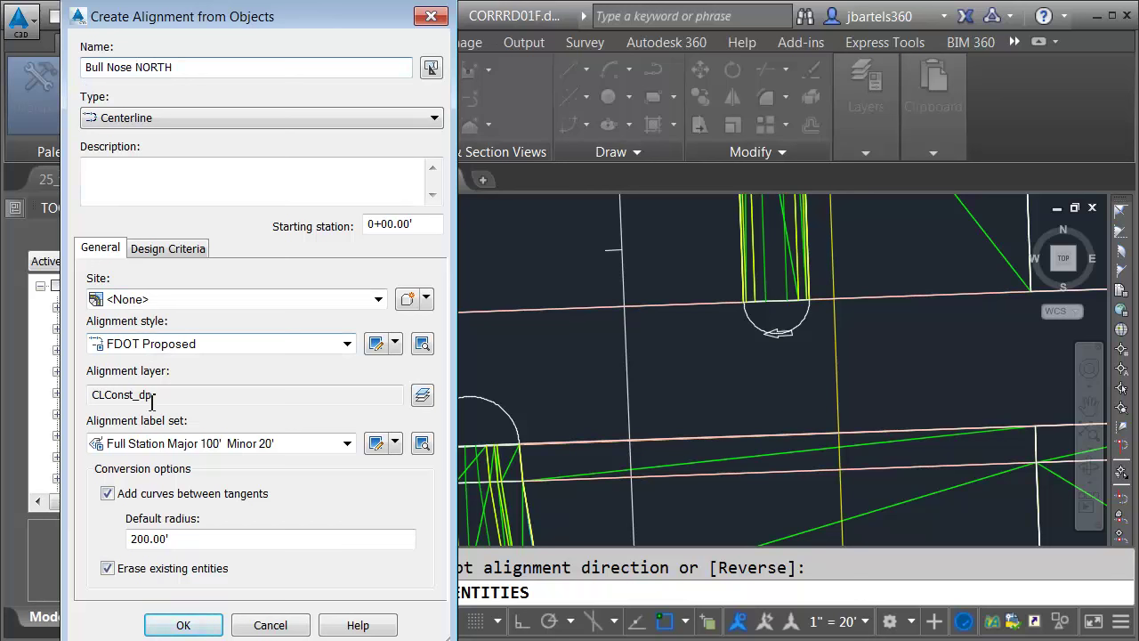
click(169, 443)
click(171, 460)
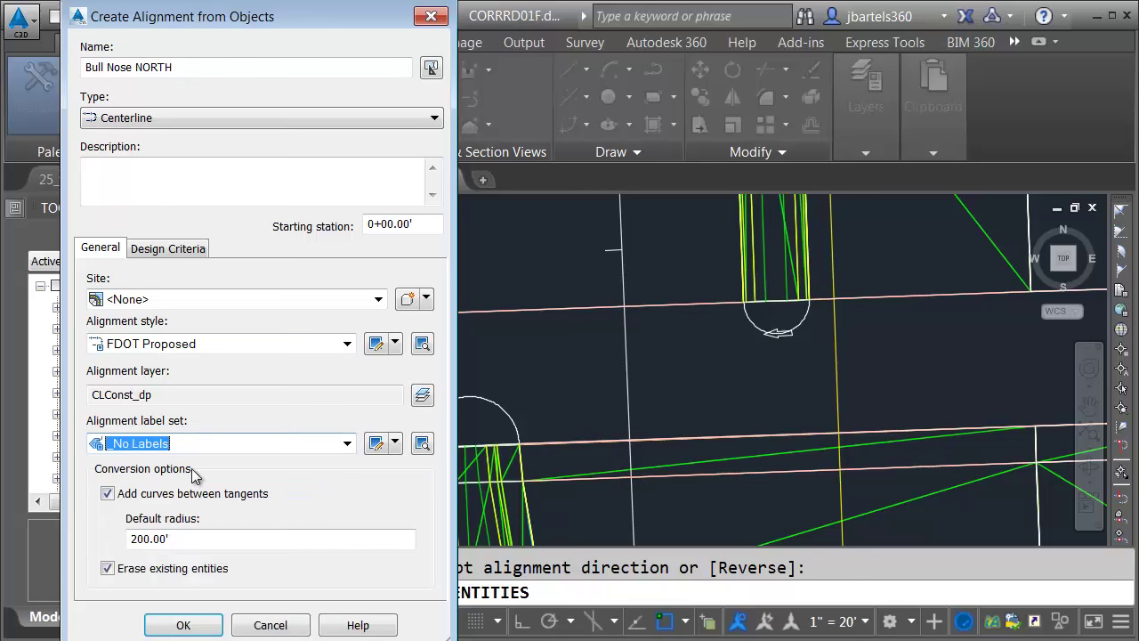
click(184, 625)
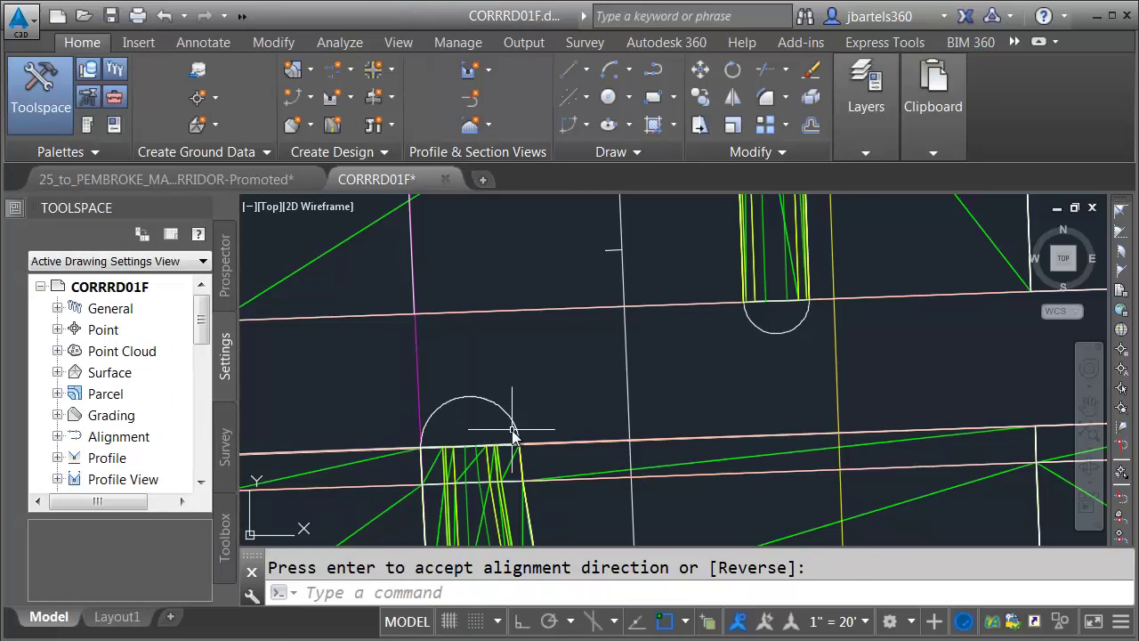
Use Create Alignment from Objects on the arc at the south median's end and accept the proposed direction.
key(Return)
key(Return)
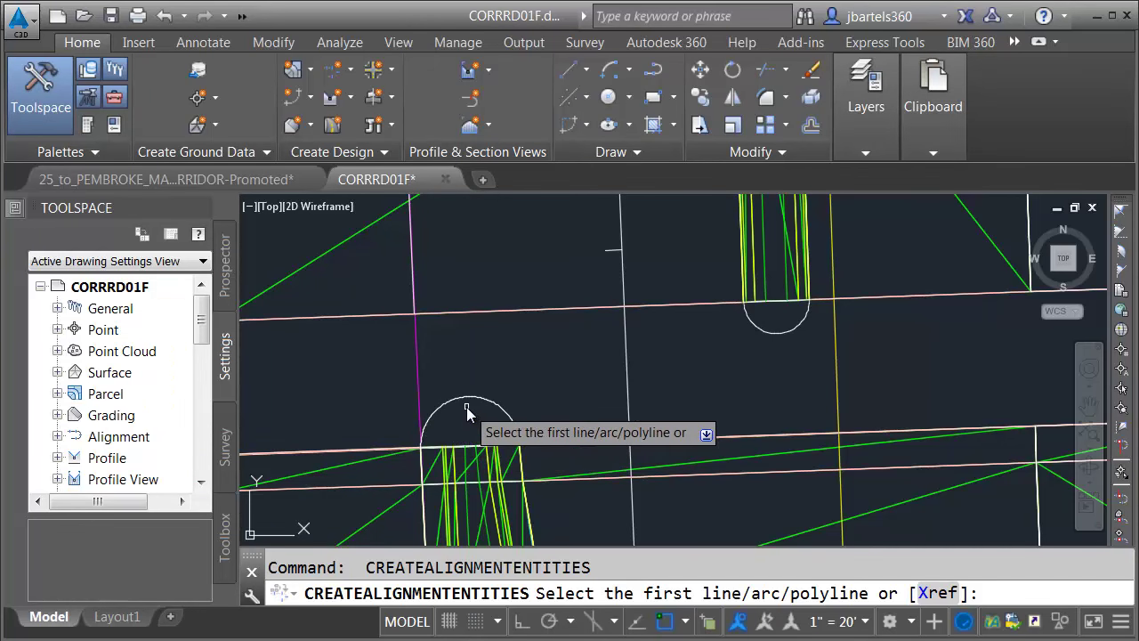
click(427, 420)
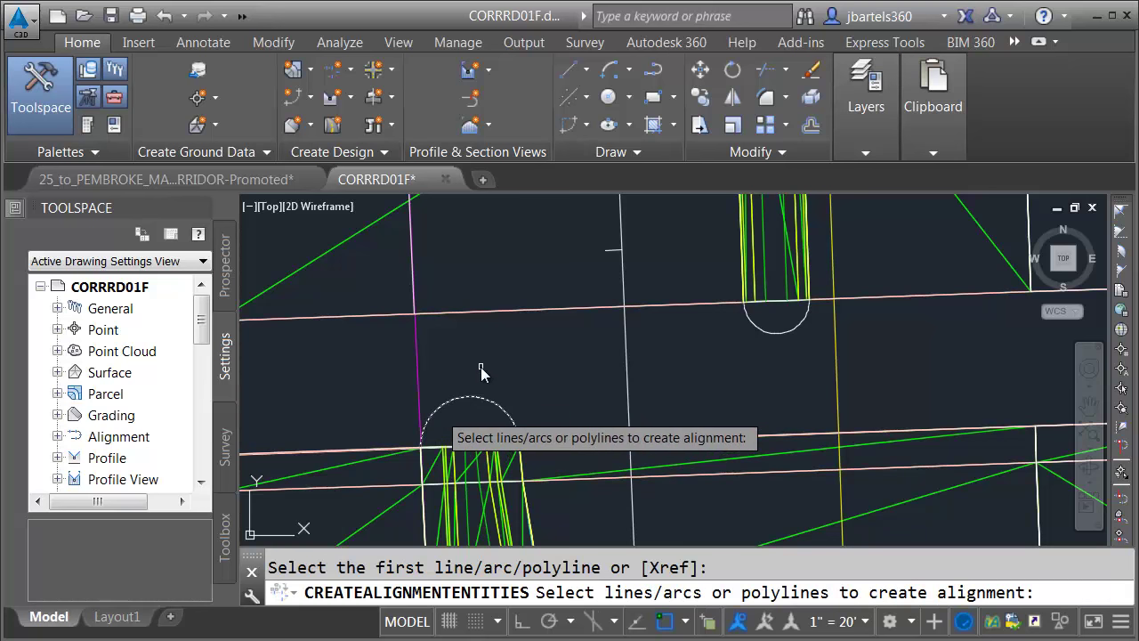
key(Return)
key(Return)
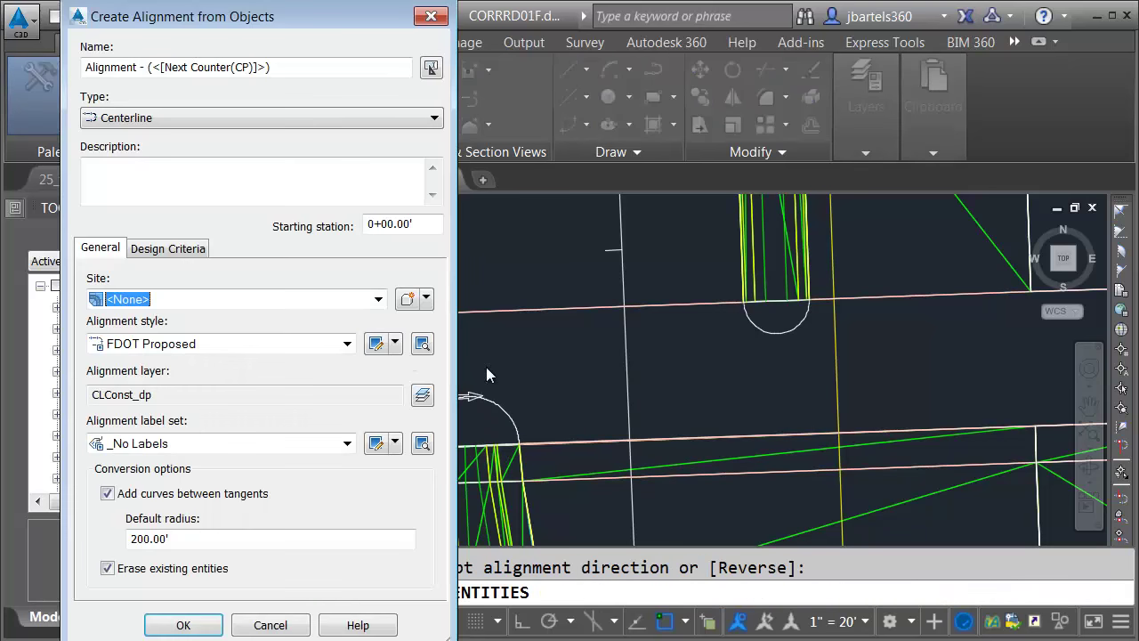
Name the alignment Bull Nose SOUTH and create it with the _No Labels label set.
drag(271, 67, 87, 74)
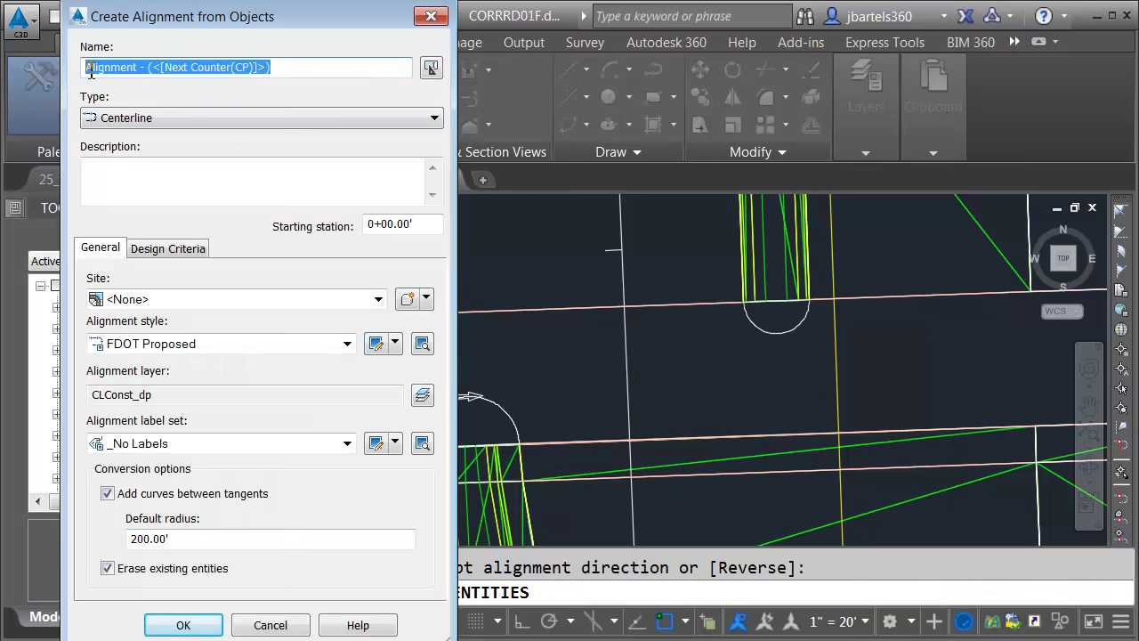
text(Bull Nose SOUTH)
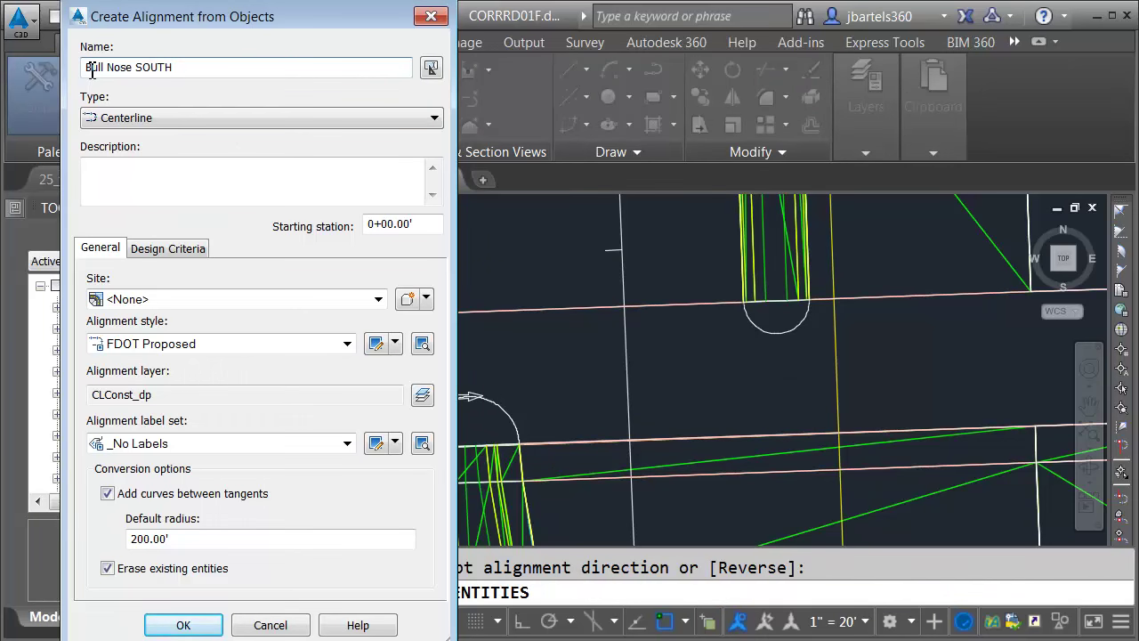
click(178, 626)
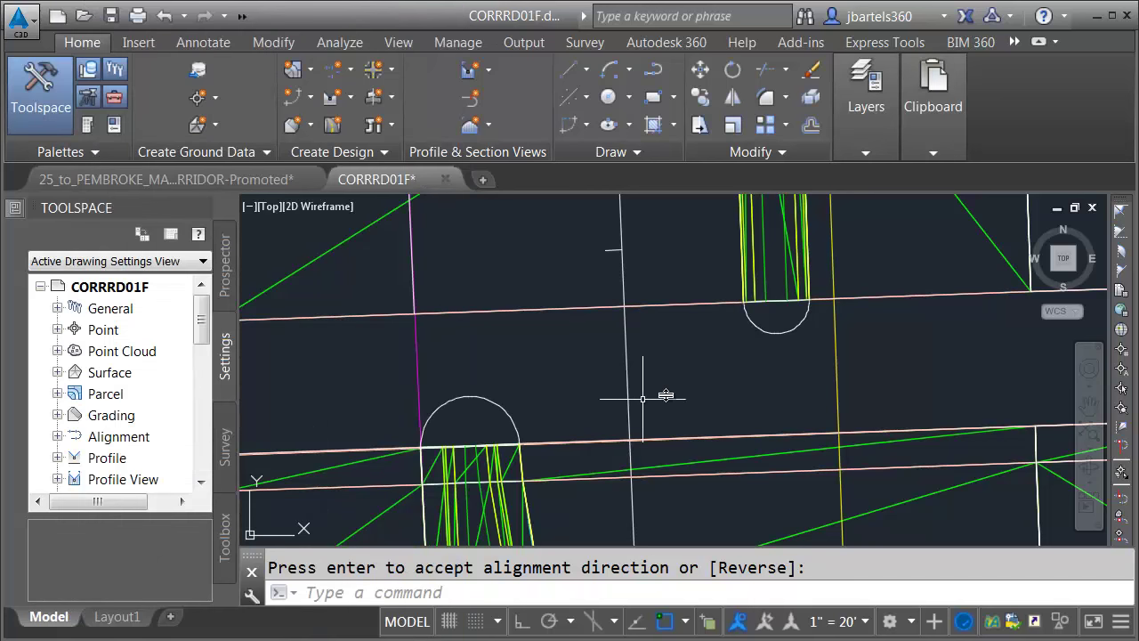
Add a surface profile of EXIST for the Bull Nose NORTH alignment and give it the FDOT existing profile style.
key(Return)
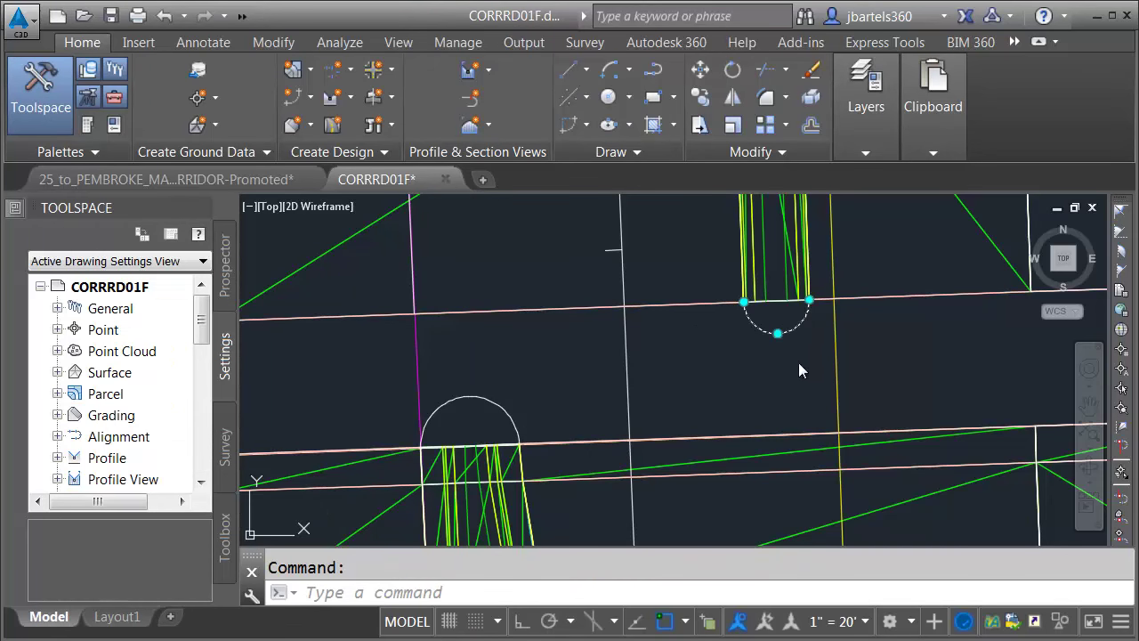
middle_drag(807, 361, 733, 381)
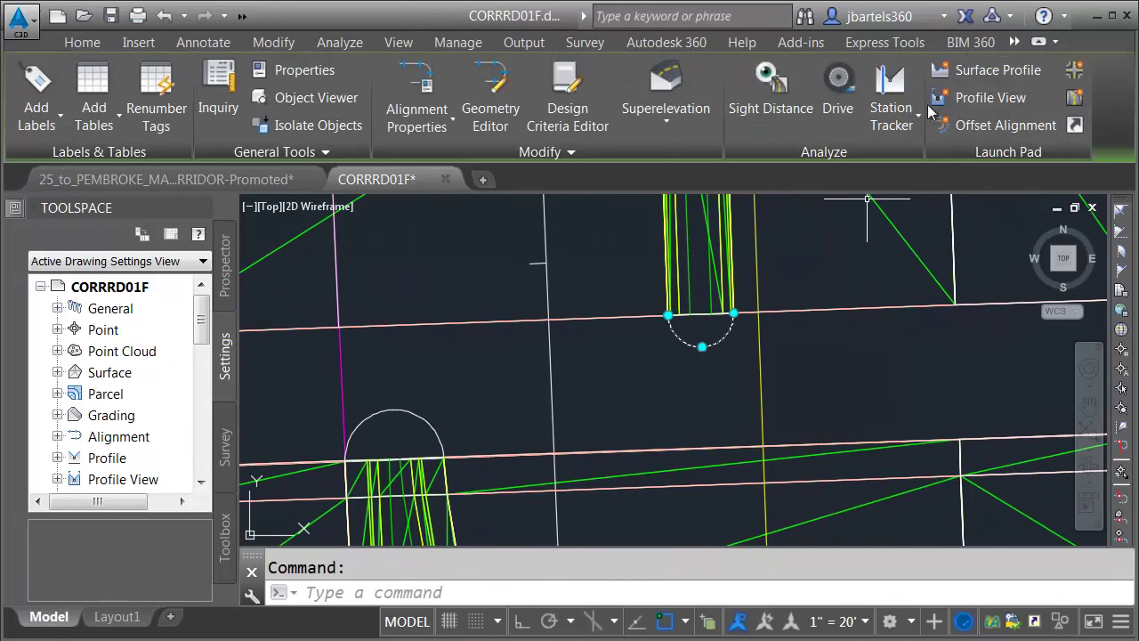
click(992, 70)
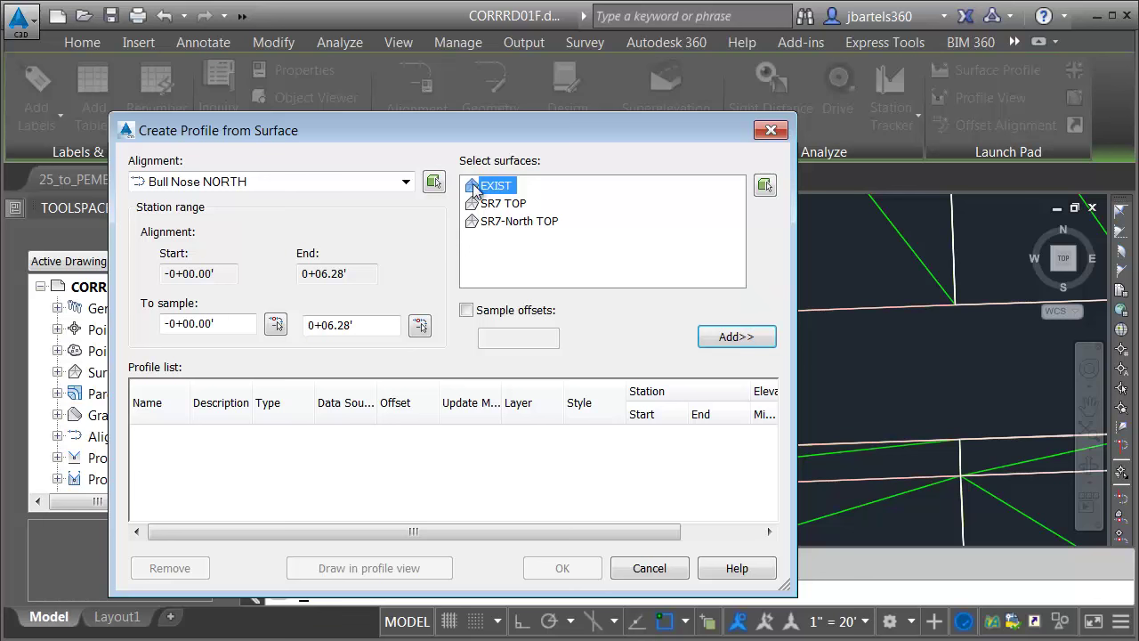
click(710, 347)
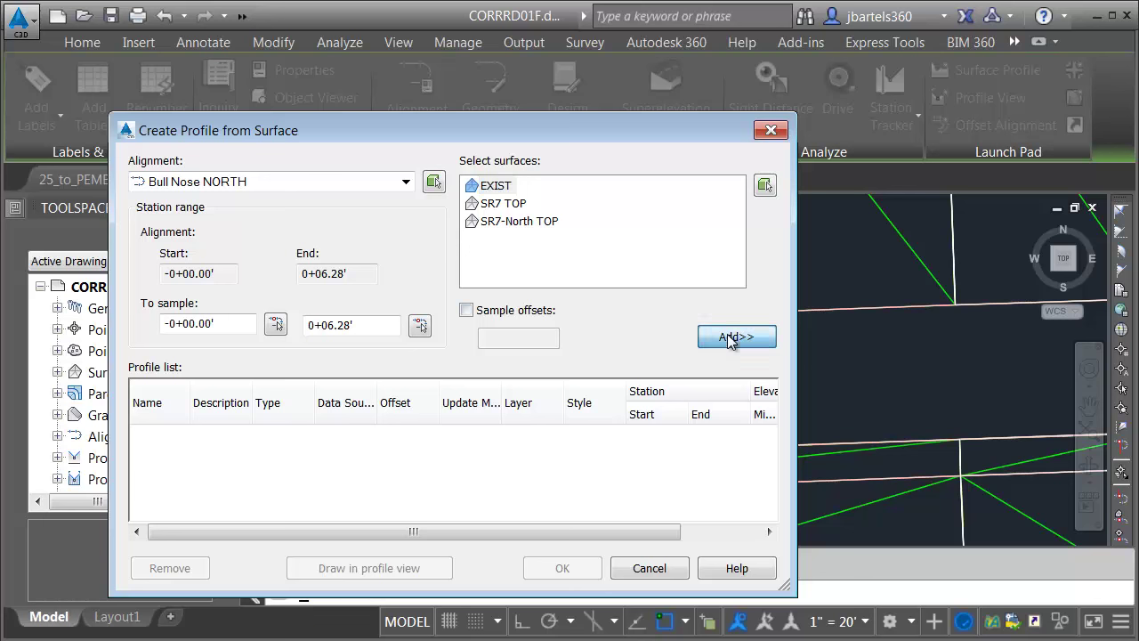
click(594, 437)
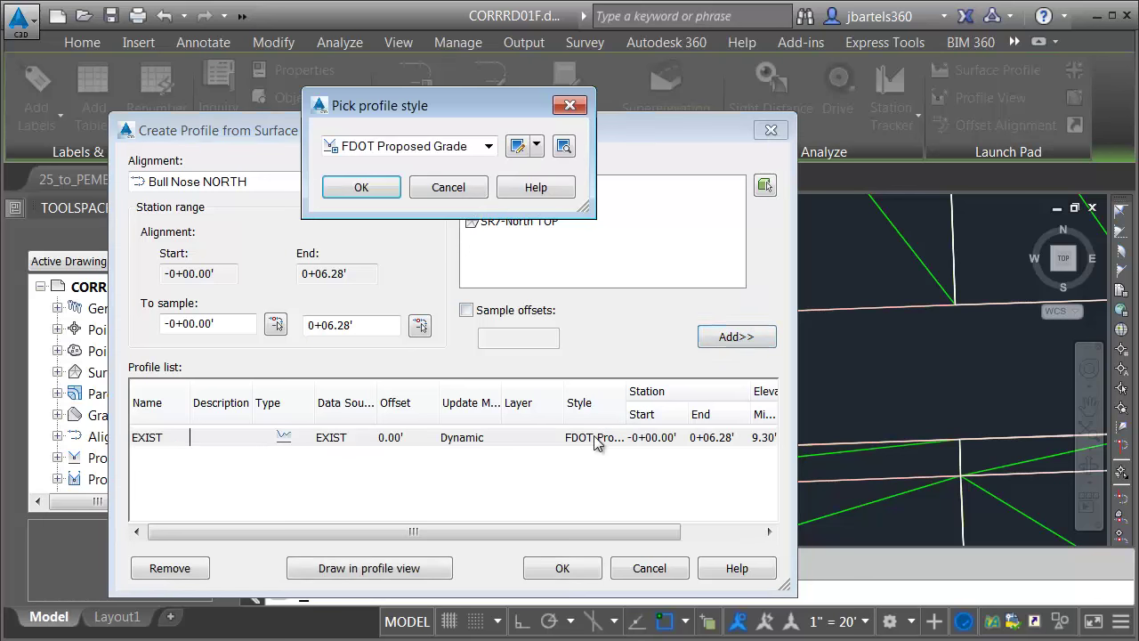
click(489, 149)
key(Escape)
key(Up)
key(Up)
click(365, 198)
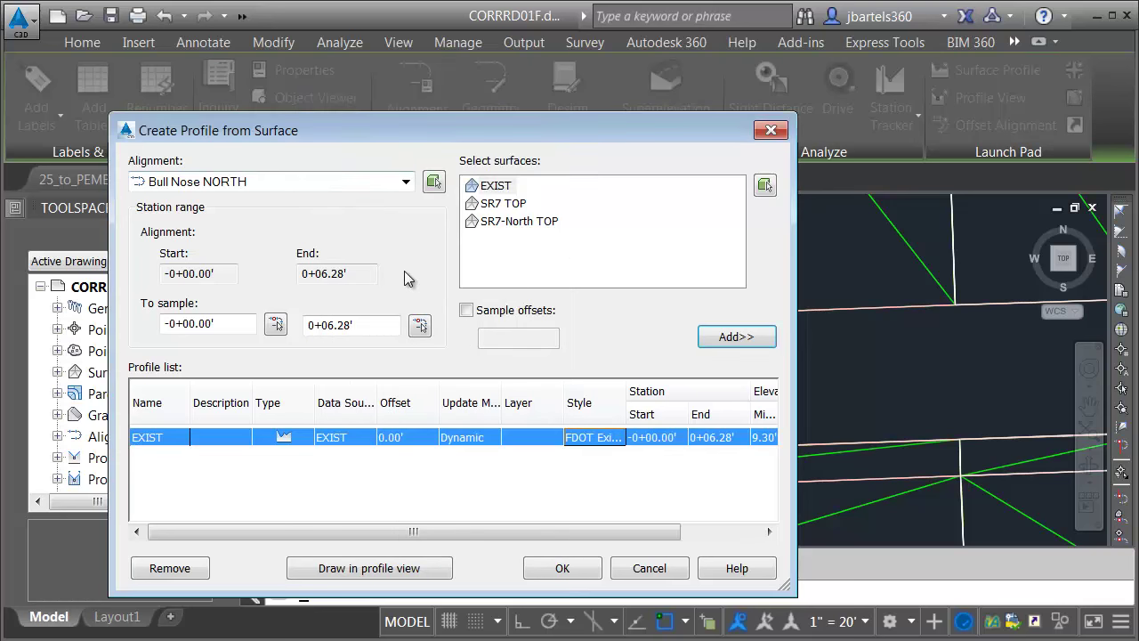
Create the Bull Nose NORTH profile view in the FDOT 40 Horz x 4 Vert Scale 10x GRID ON style, placed east of the corridor.
click(382, 566)
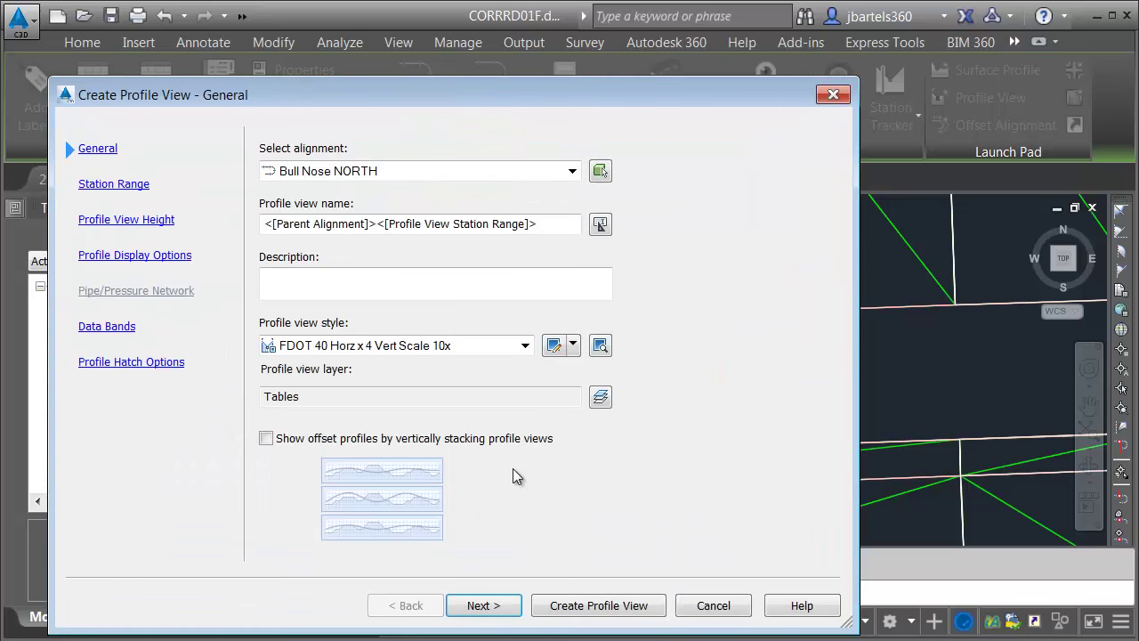
click(483, 346)
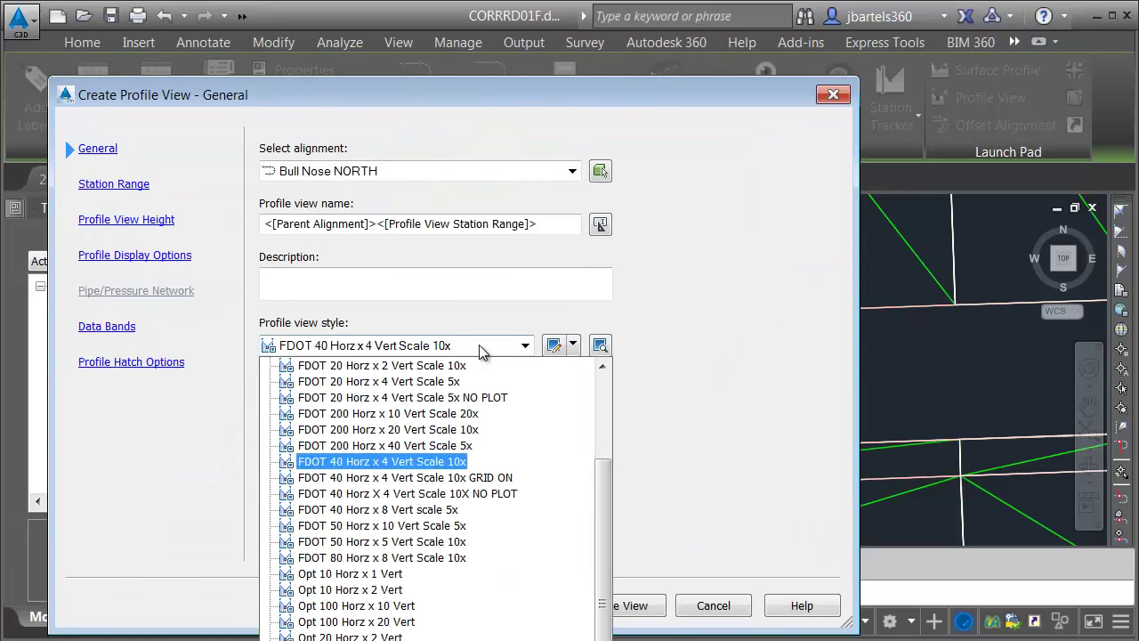
click(469, 480)
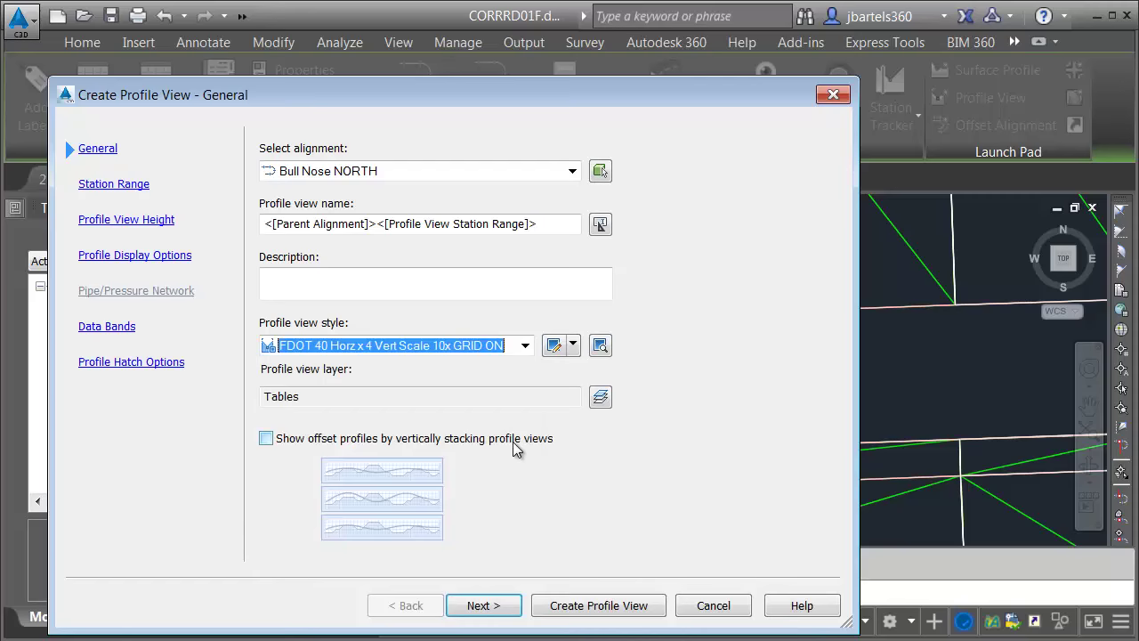
click(567, 604)
scroll(582, 421, down, 5)
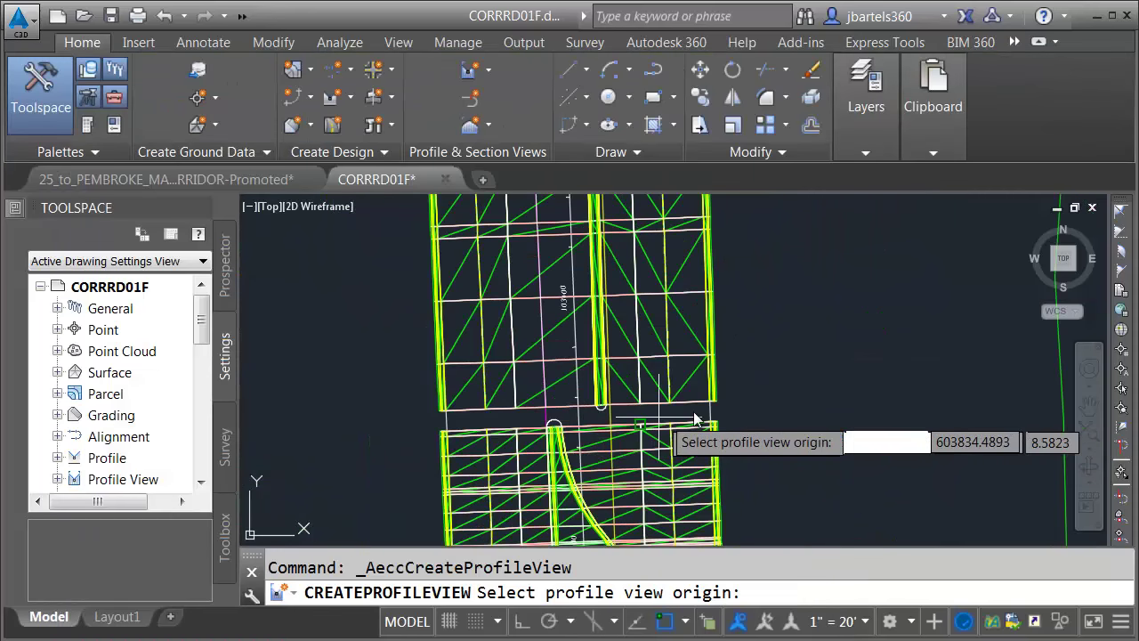
click(795, 388)
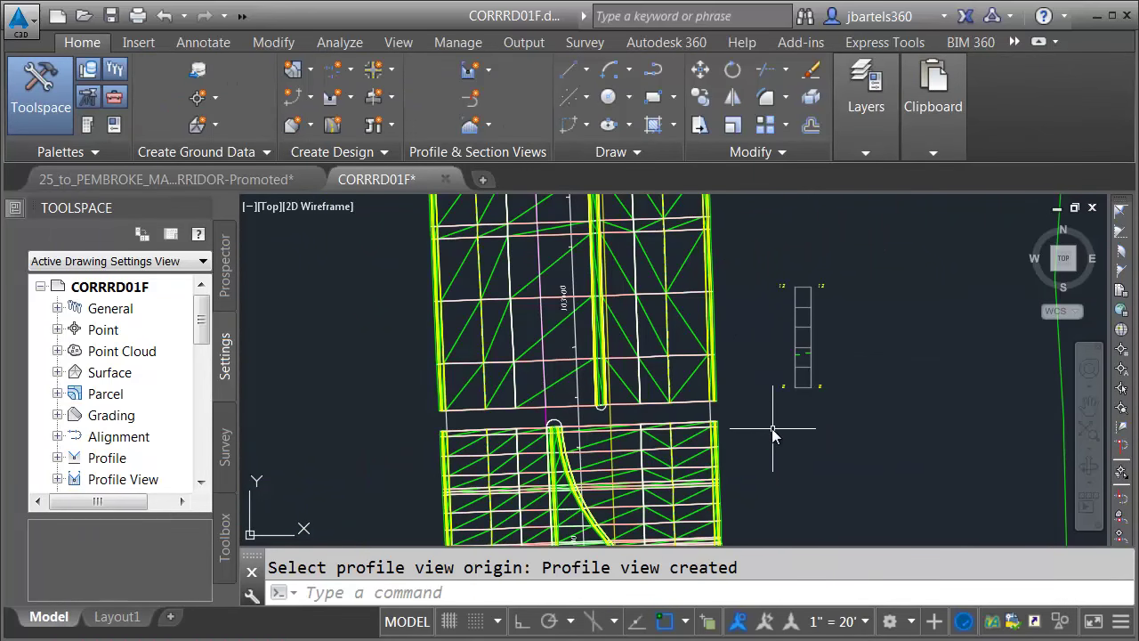
key(Escape)
Add a surface profile of EXIST for the Bull Nose SOUTH alignment and give it the FDOT existing profile style.
scroll(622, 410, up, 4)
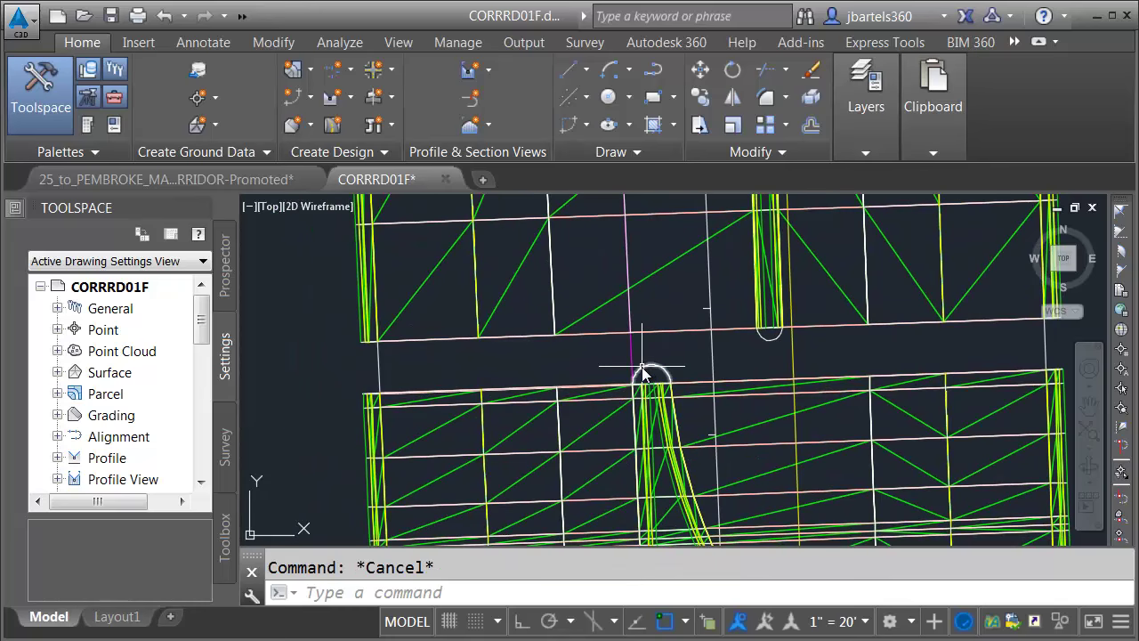
click(644, 374)
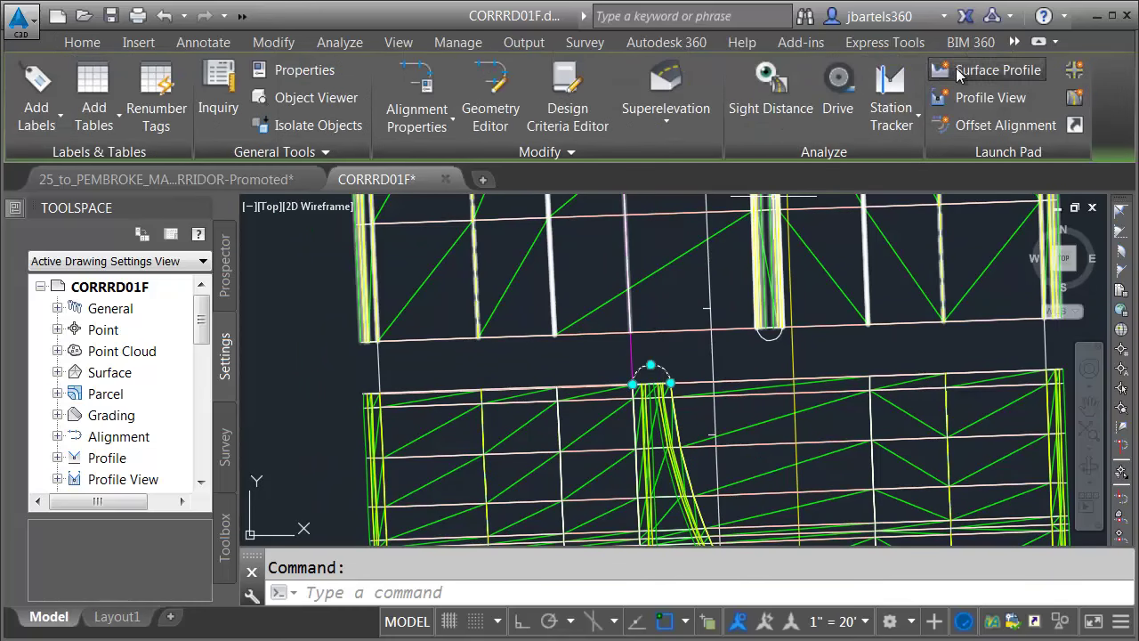
click(992, 69)
click(725, 336)
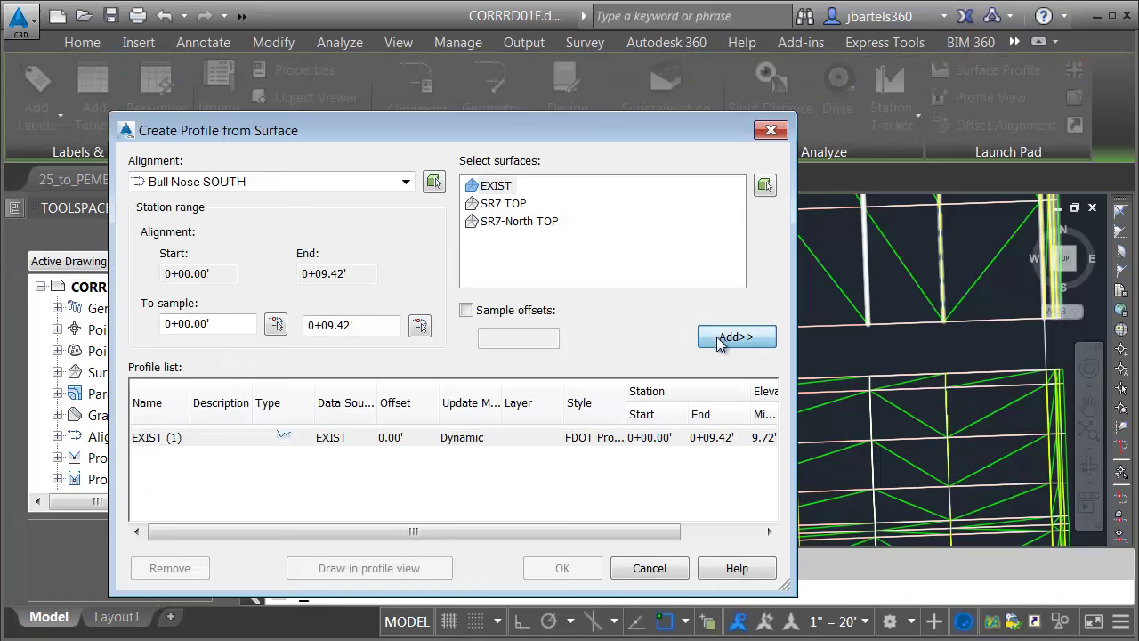
click(606, 437)
click(487, 147)
key(Escape)
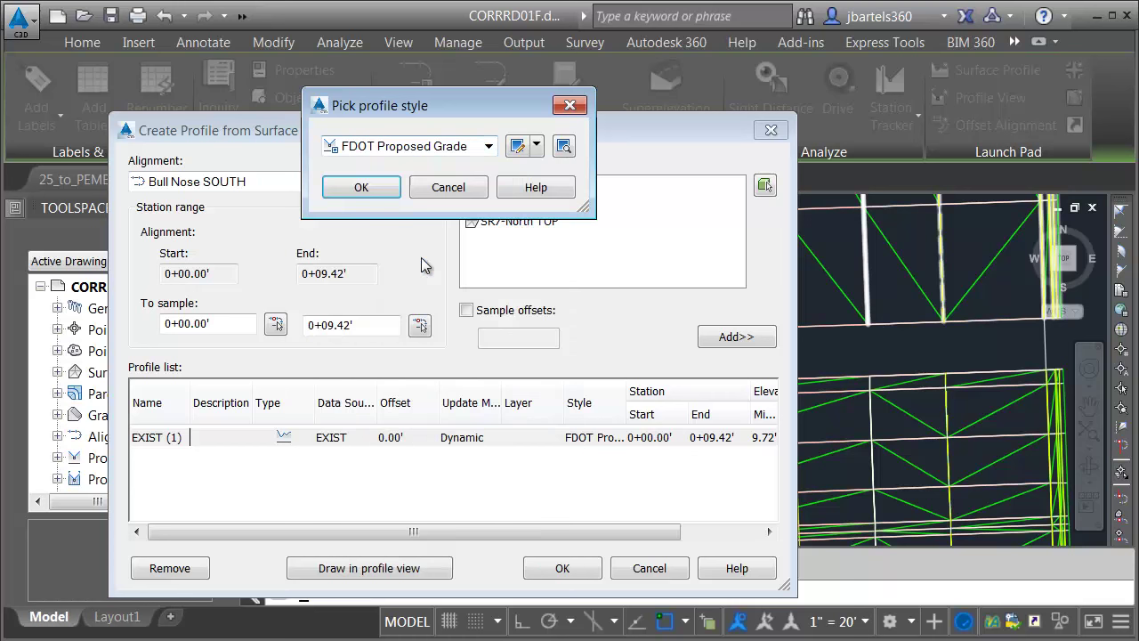
key(Up)
click(375, 189)
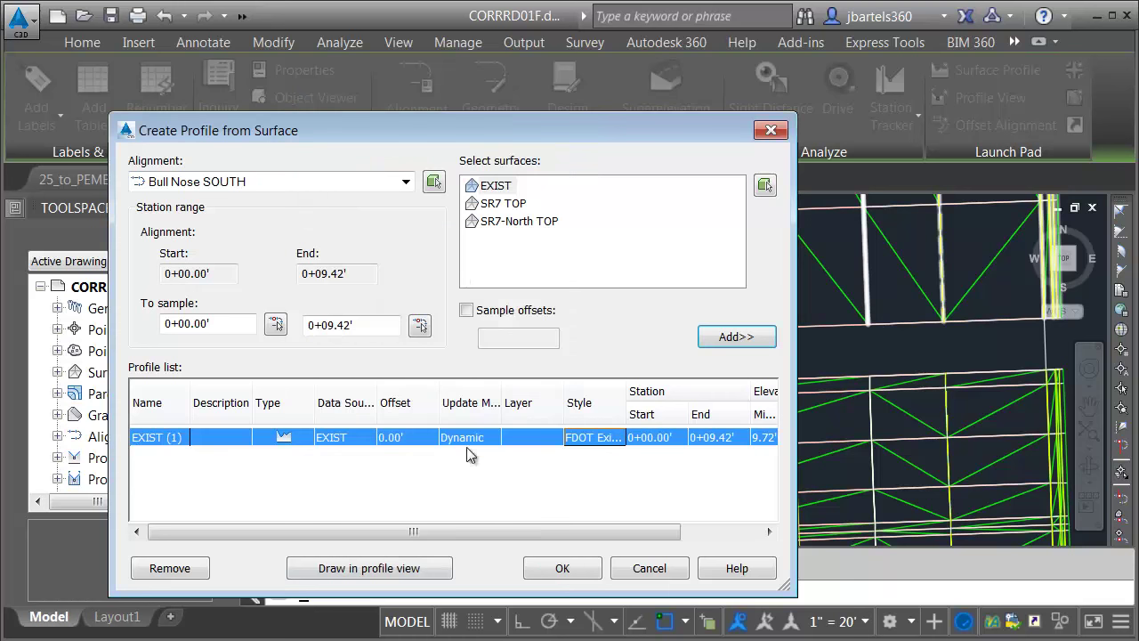
Create the Bull Nose SOUTH profile view in the FDOT 40 Horz x 4 Vert Scale 10x GRID ON style, placed west of the corridor.
click(375, 570)
click(438, 349)
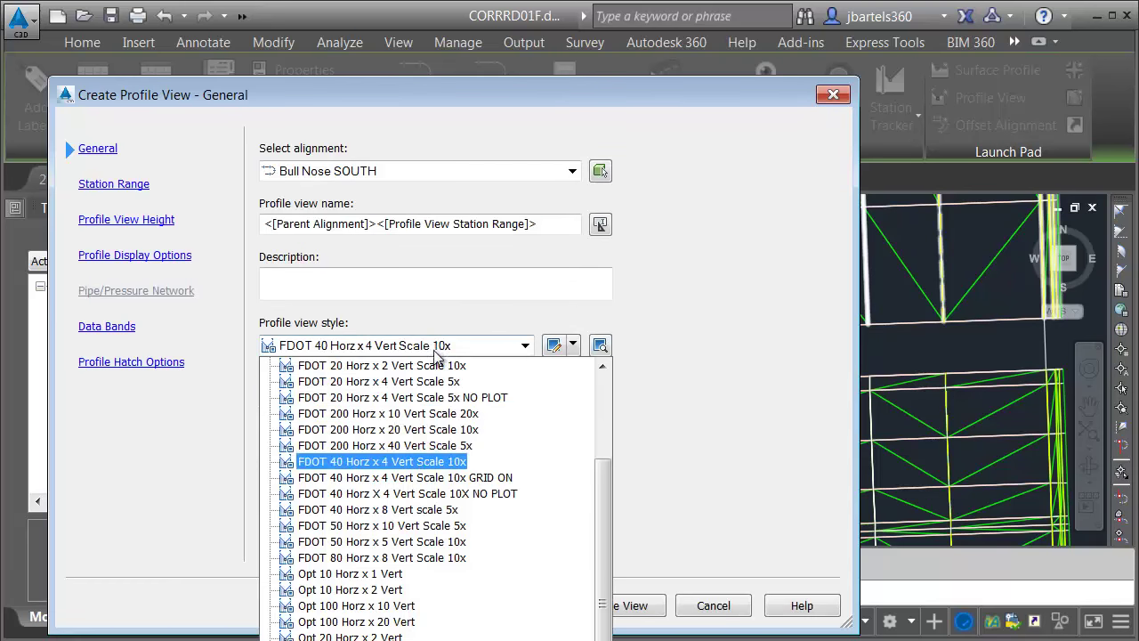
click(454, 478)
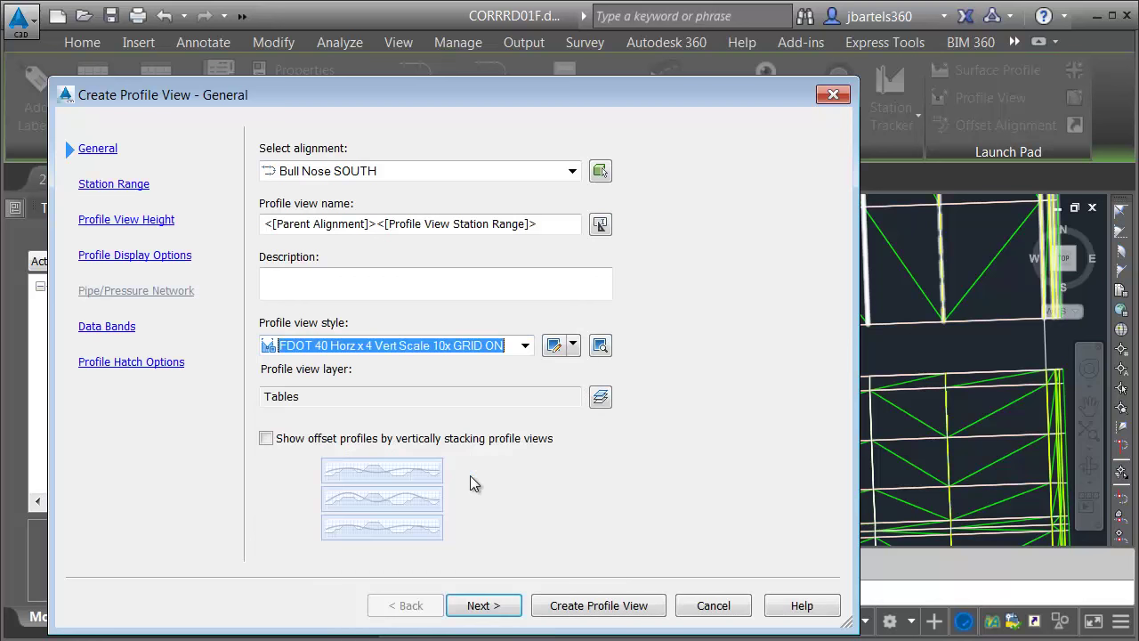
click(577, 605)
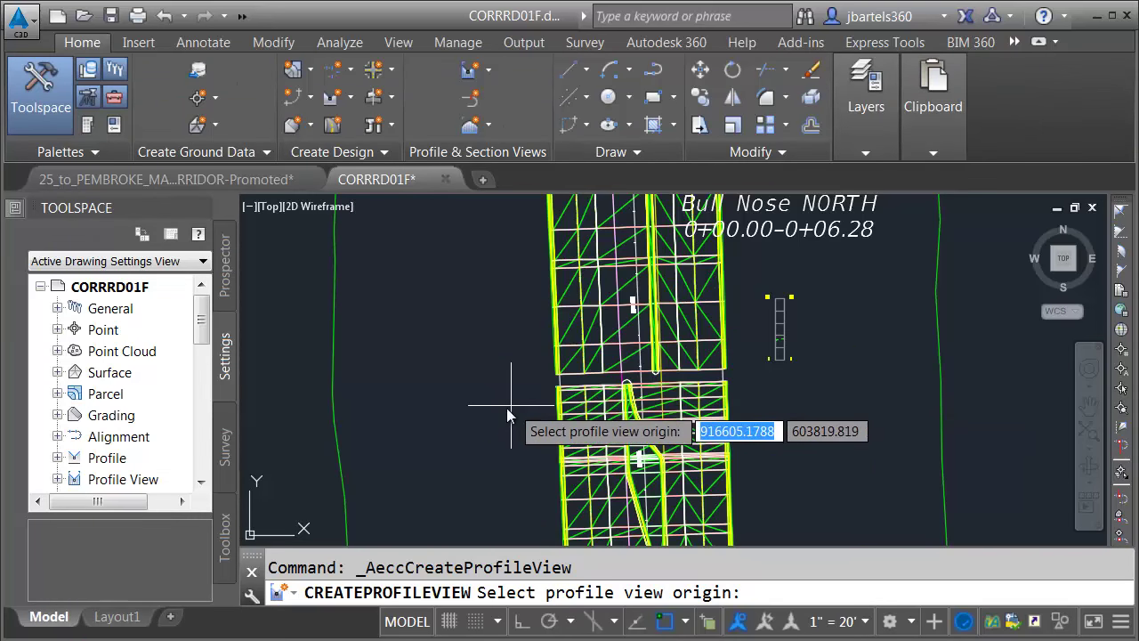
click(483, 407)
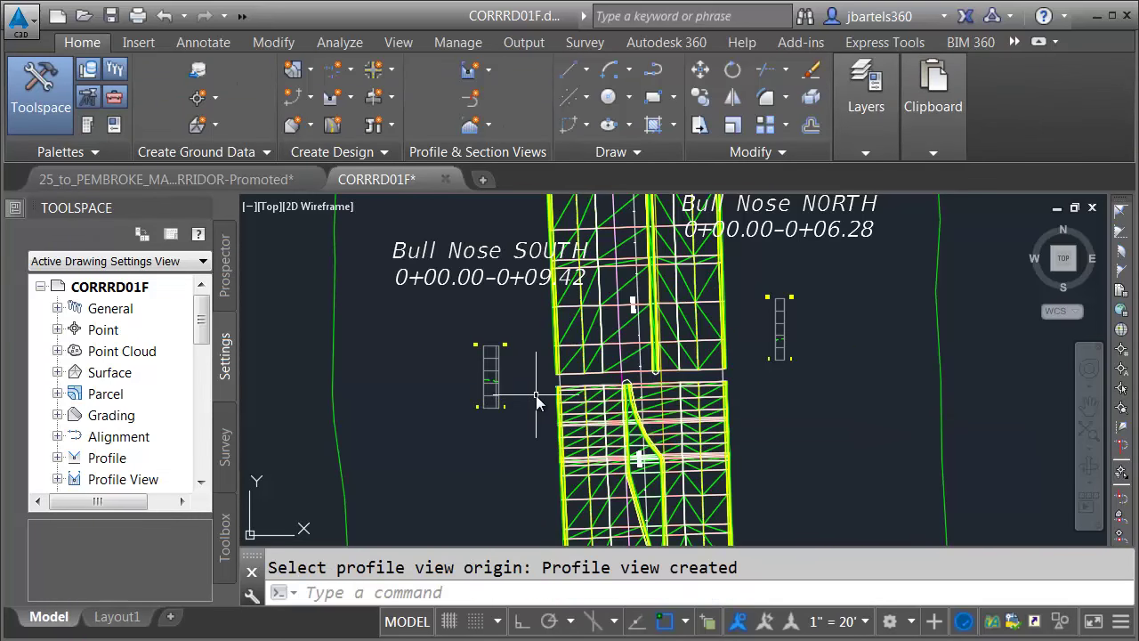
key(Escape)
Add SR7-North TOP spot elevation labels at the west and east ends of the north bull-nose arc.
scroll(533, 396, up, 2)
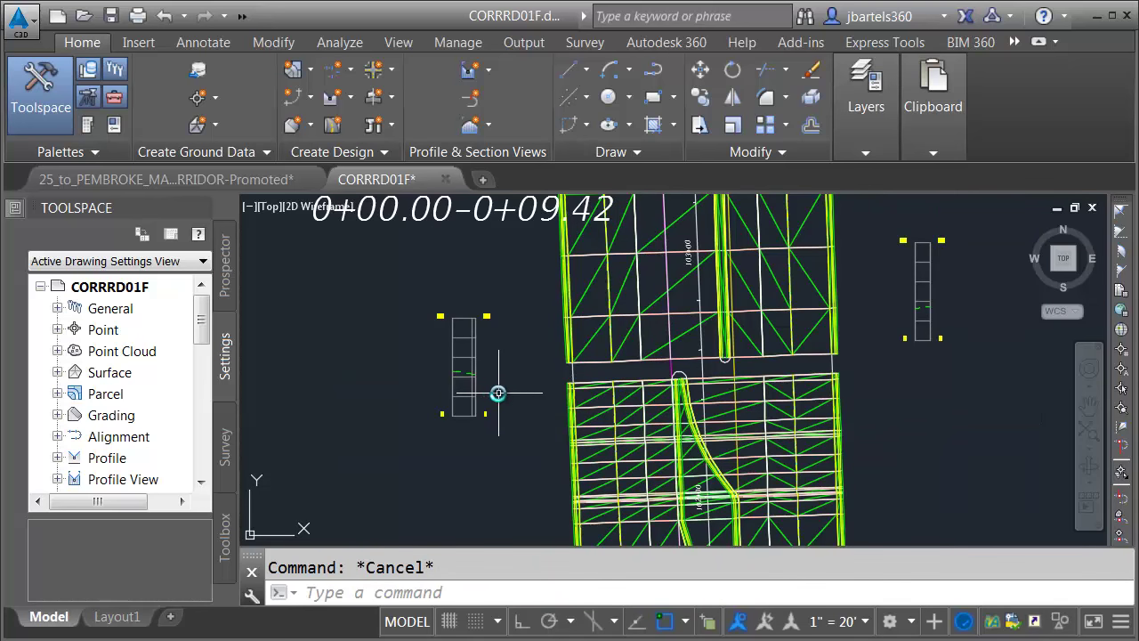
scroll(722, 369, up, 4)
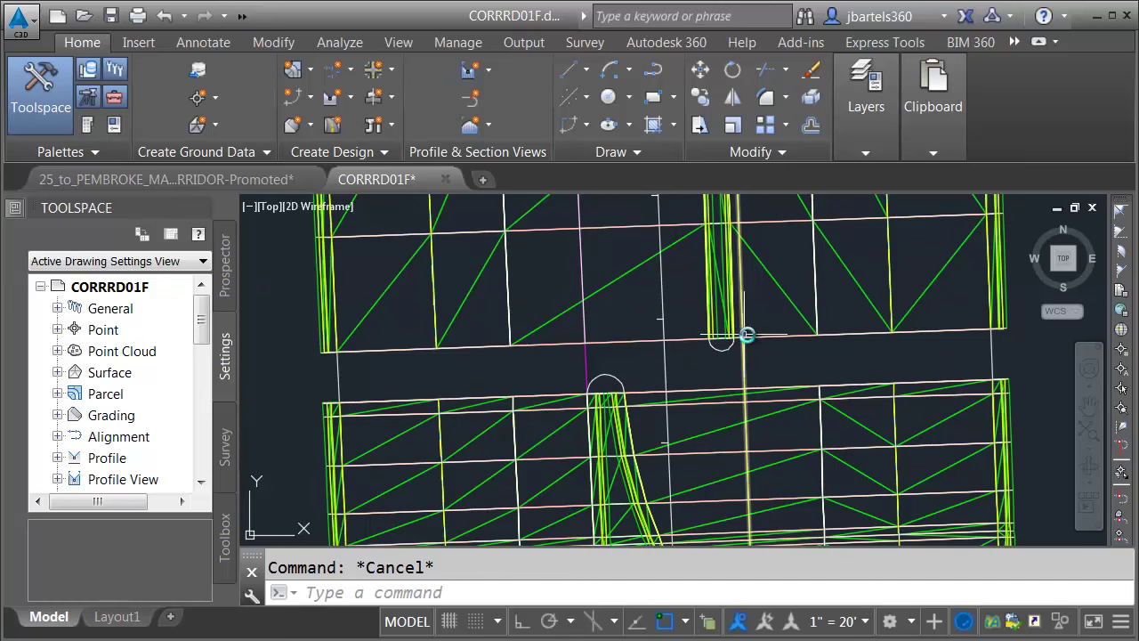
mouse_move(768, 415)
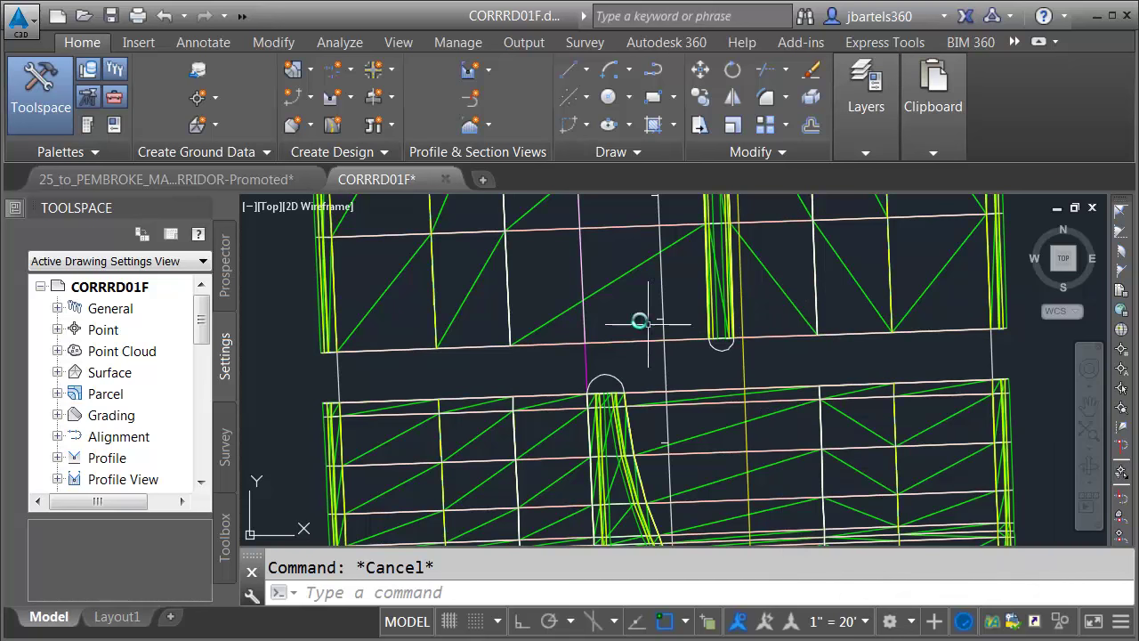
click(611, 282)
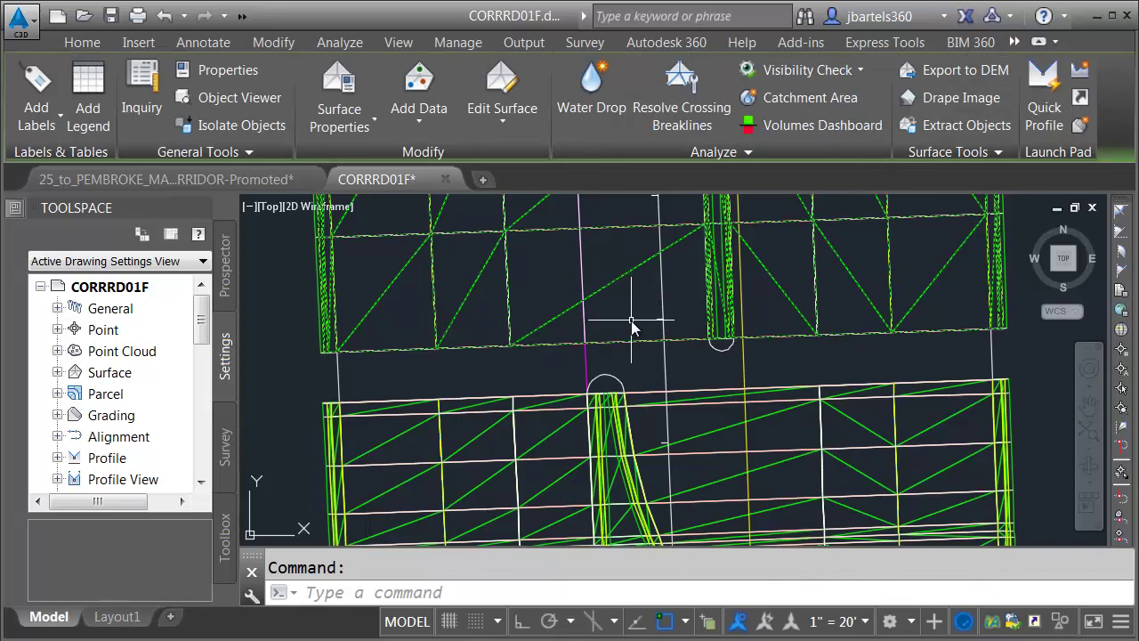
click(40, 114)
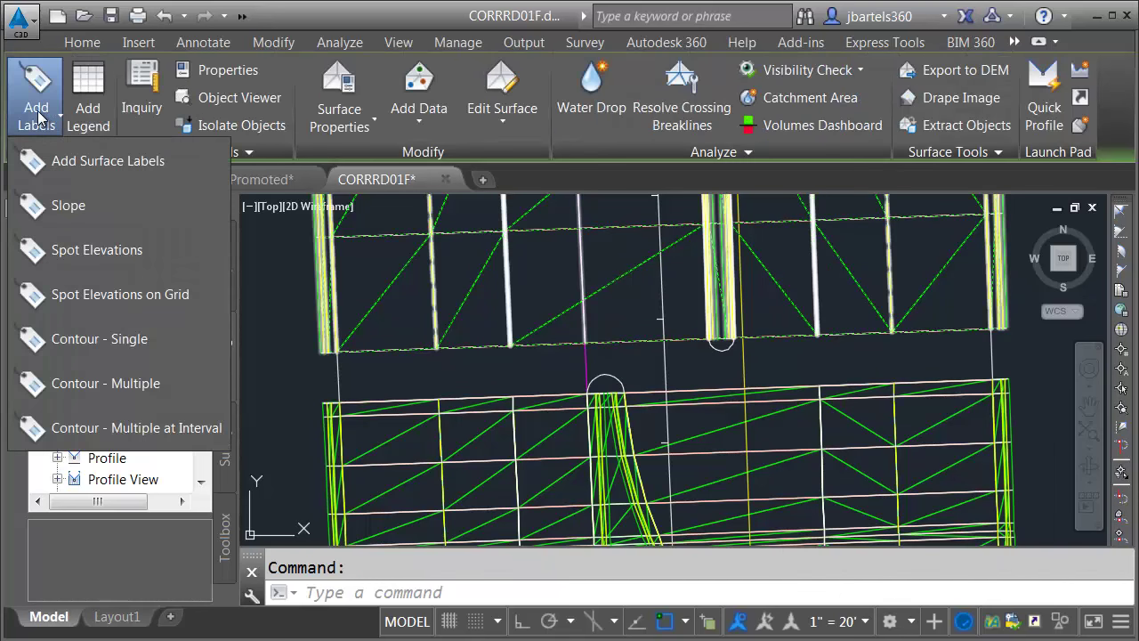
click(64, 250)
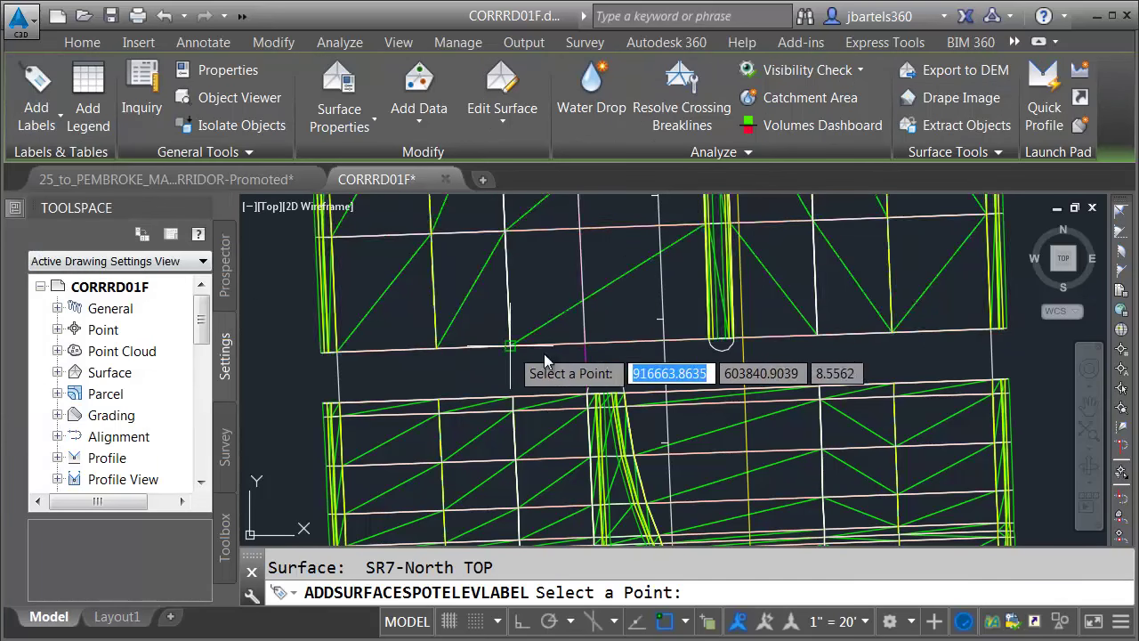
scroll(697, 344, up, 3)
scroll(697, 344, up, 3)
click(761, 309)
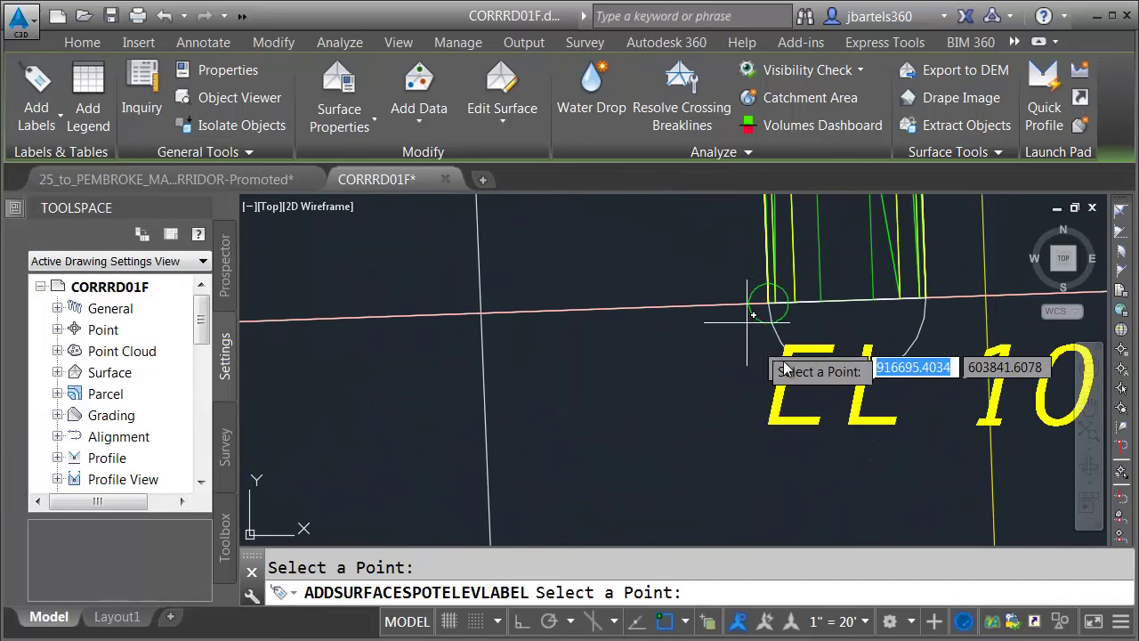
click(925, 297)
key(Escape)
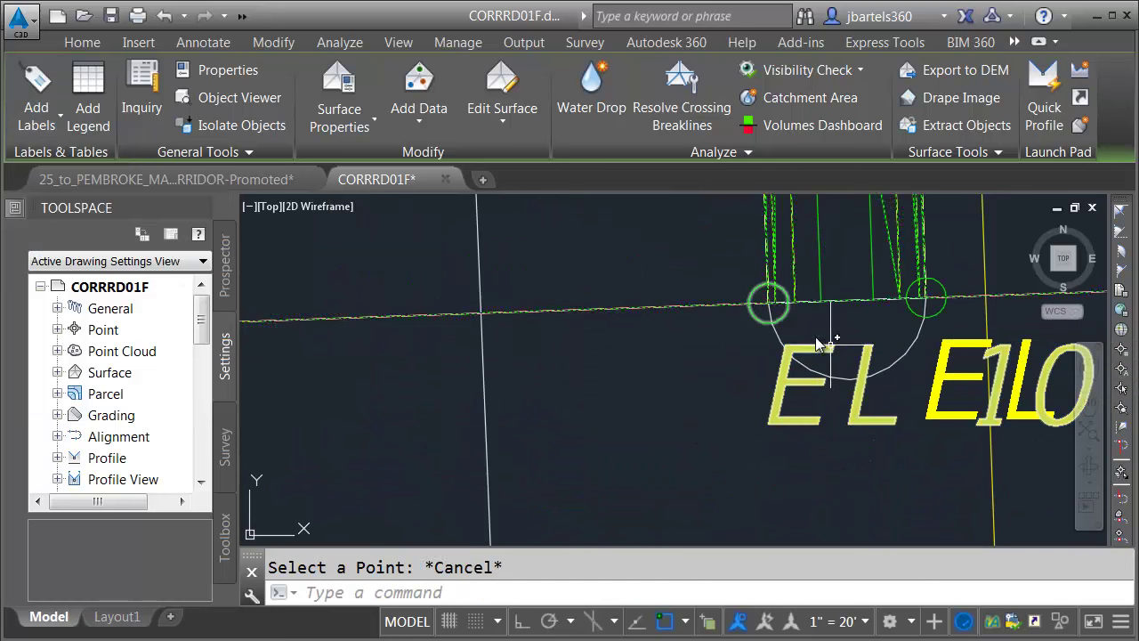
Pull the two north bull-nose spot elevation labels off their points with leaders, one to the northwest and one to the northeast.
click(768, 300)
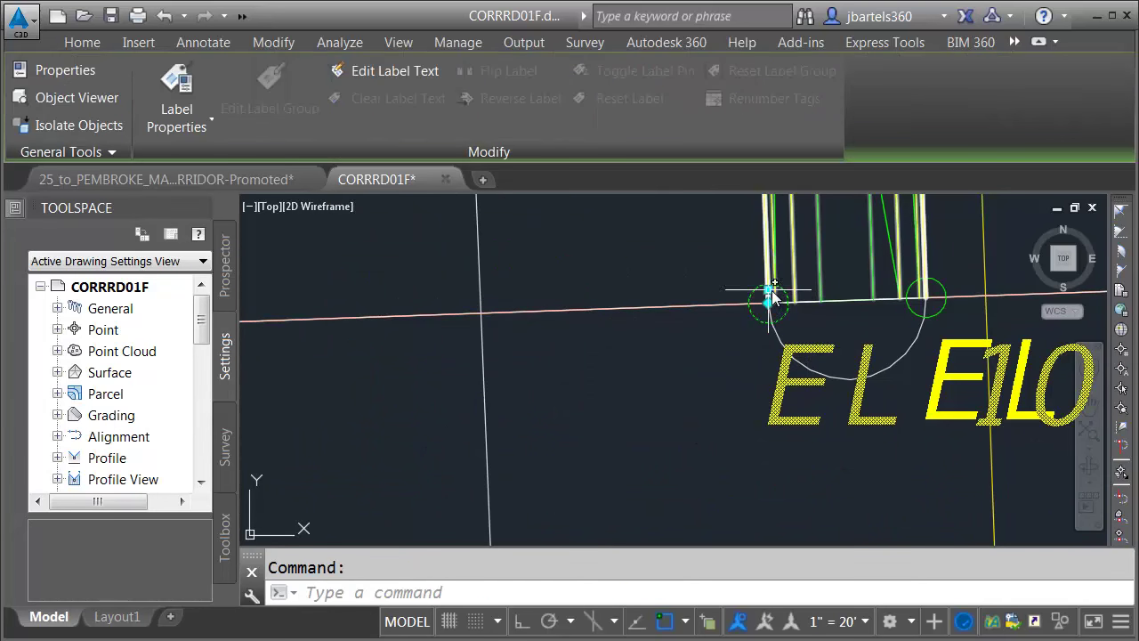
click(770, 298)
click(689, 240)
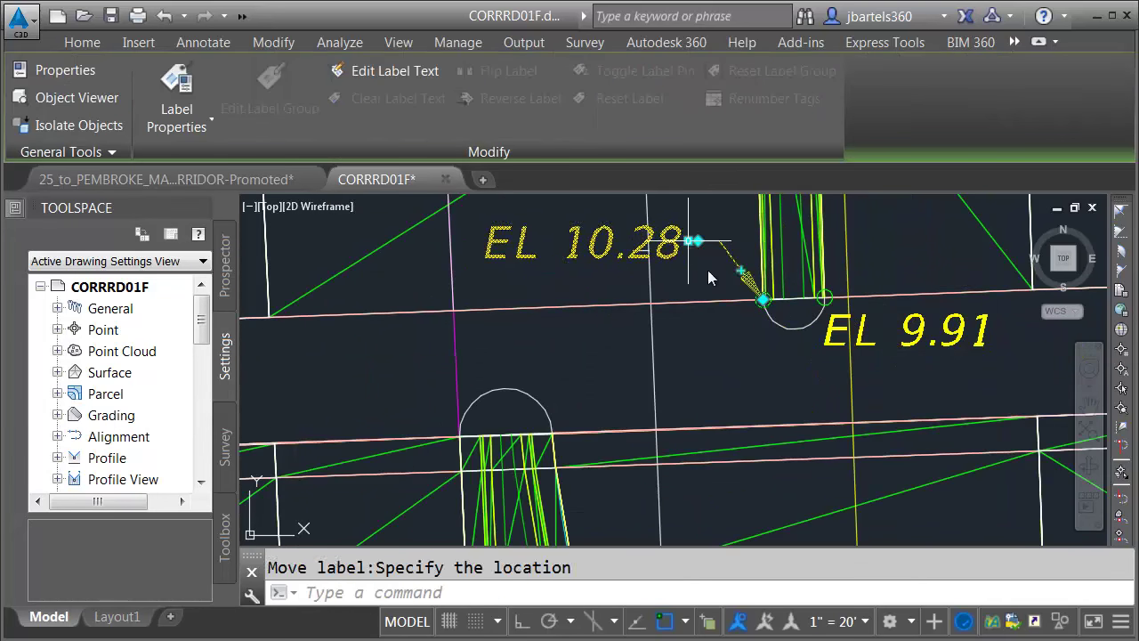
key(Escape)
click(826, 298)
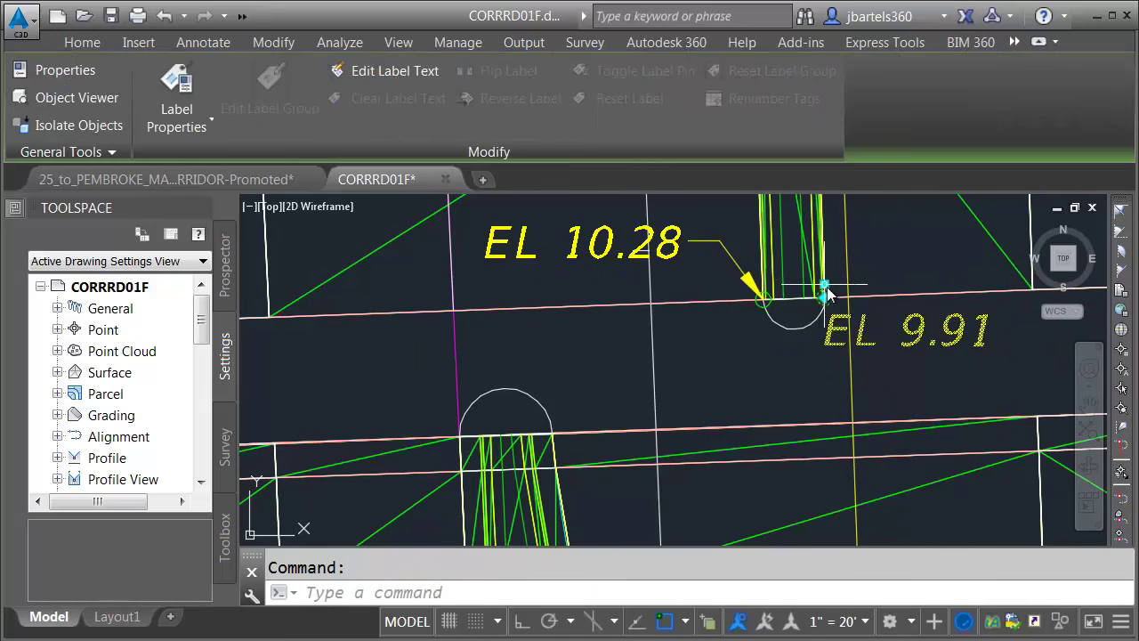
click(825, 297)
click(894, 236)
key(Escape)
scroll(783, 369, down, 2)
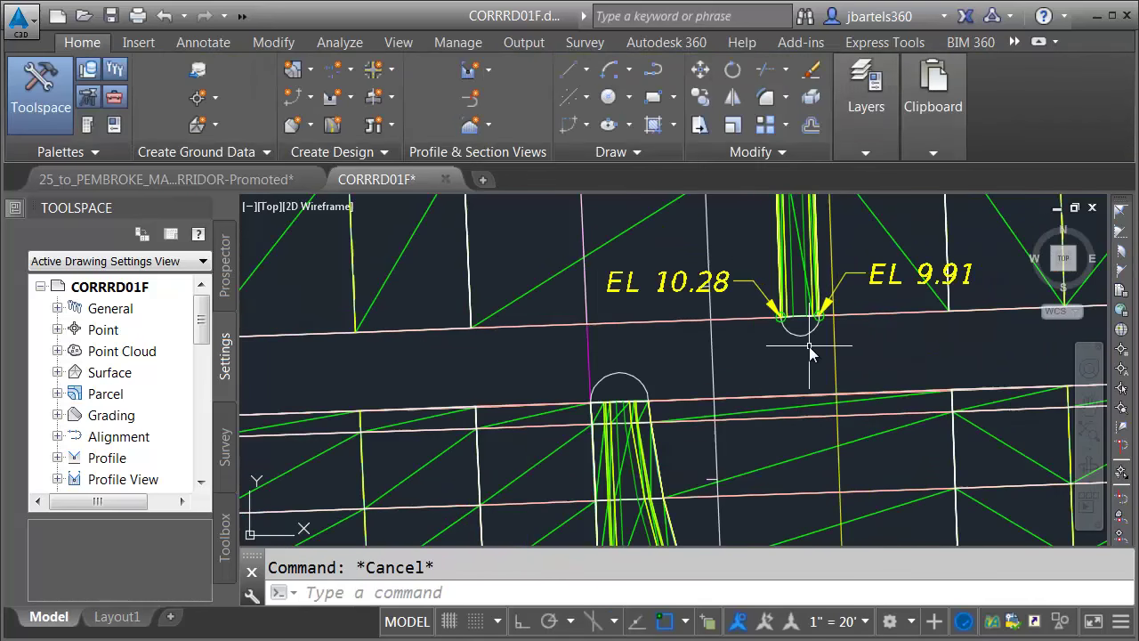
Add SR7 TOP spot elevation labels at the west and east ends of the south bull-nose arc.
scroll(766, 389, up, 1)
click(763, 389)
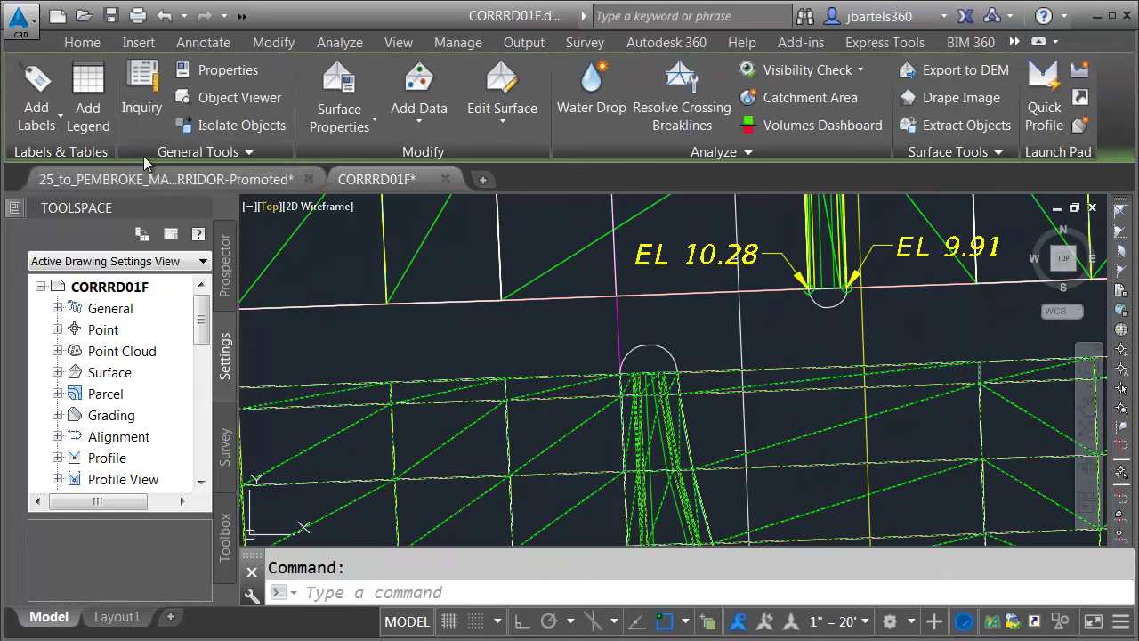
click(36, 114)
click(59, 250)
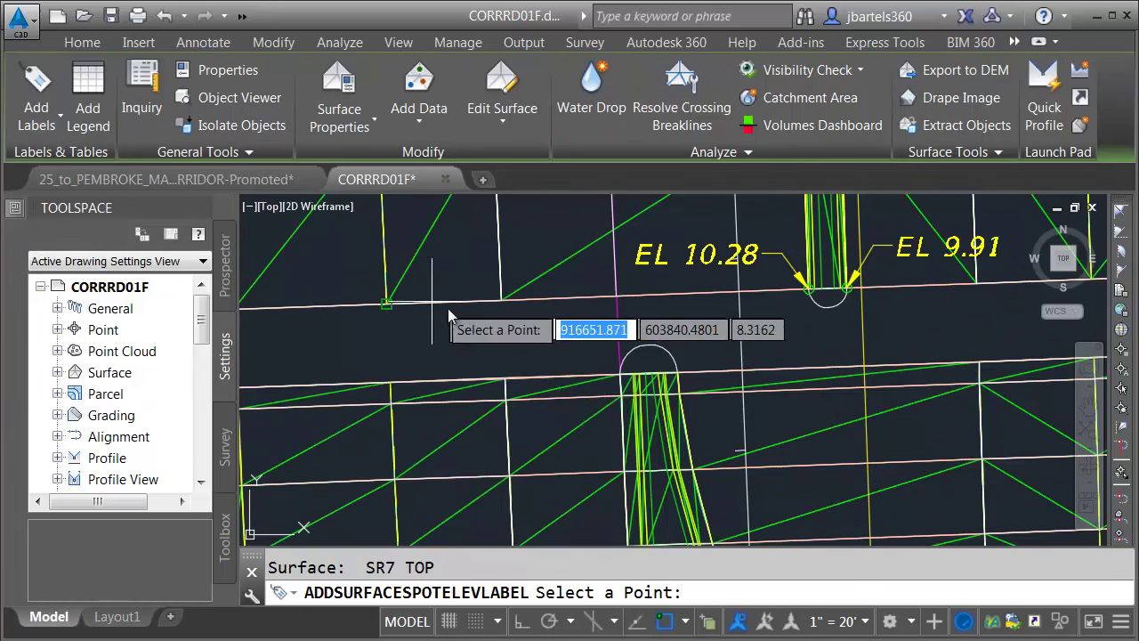
scroll(593, 387, up, 5)
scroll(676, 311, down, 2)
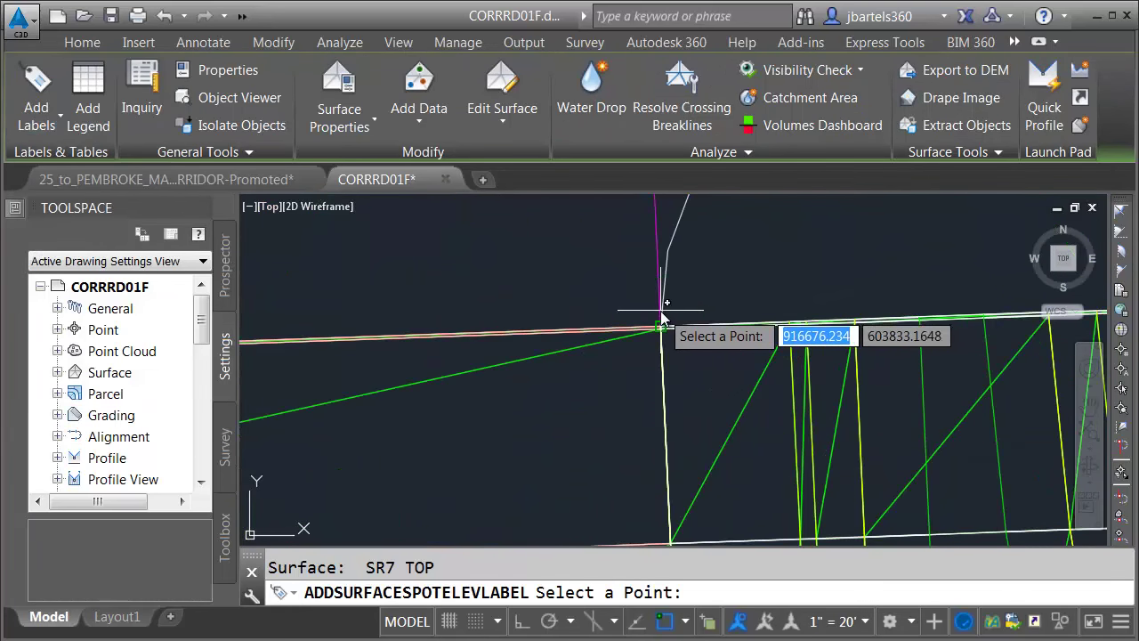
click(681, 313)
scroll(823, 299, up, 3)
click(822, 335)
scroll(841, 285, down, 2)
key(Escape)
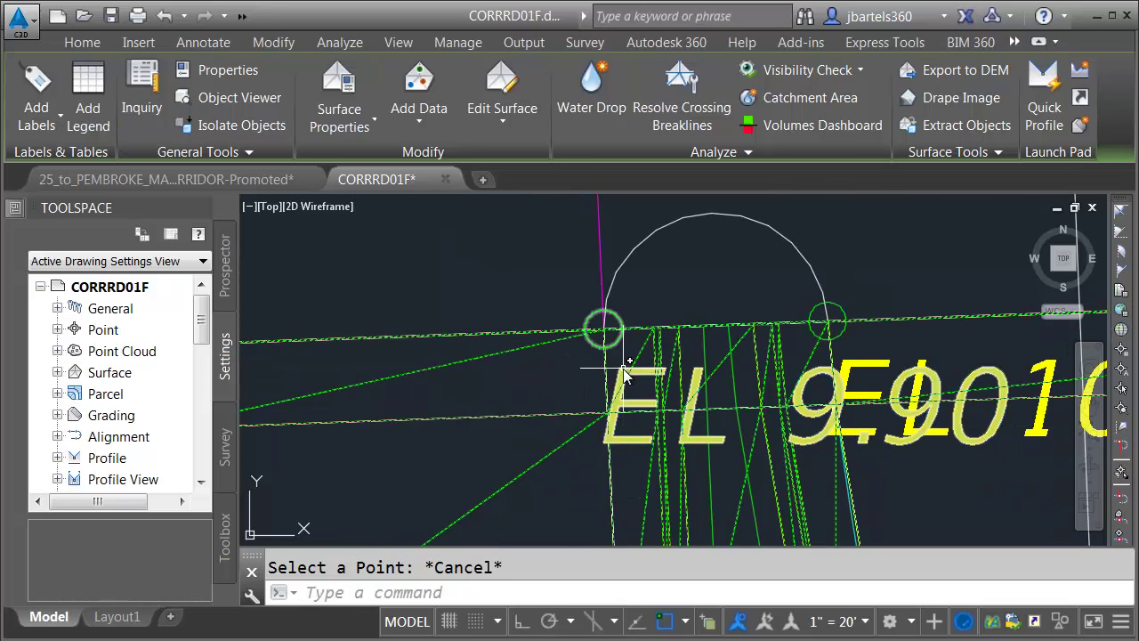
Pull the two south bull-nose spot elevation labels off their points with leaders, one to the southwest and one to the southeast.
click(604, 320)
click(603, 317)
scroll(504, 385, down, 2)
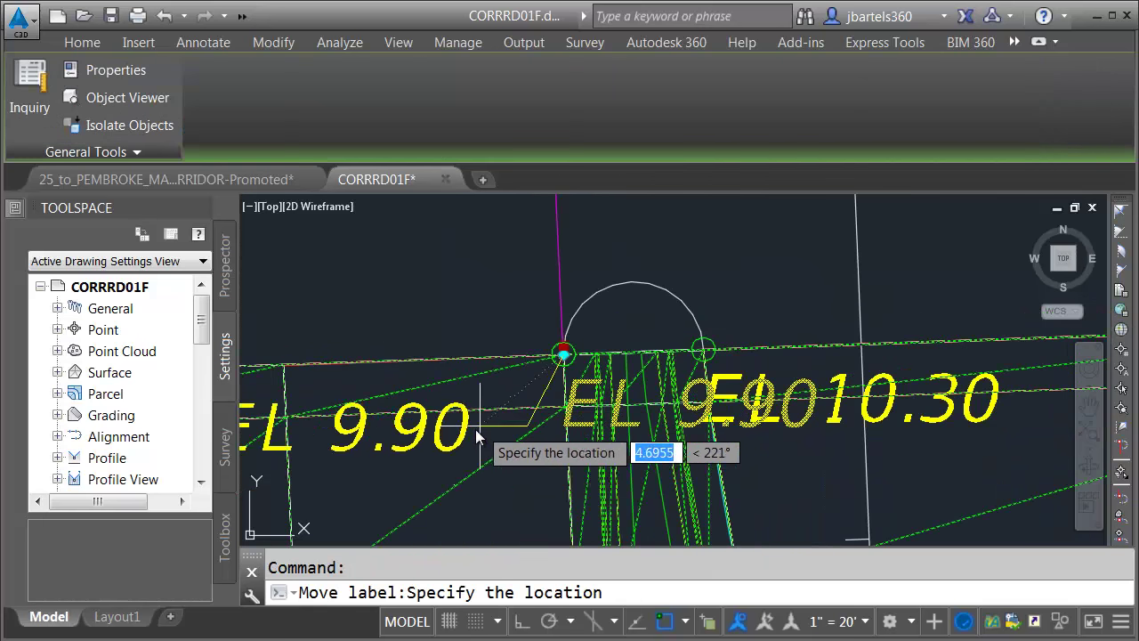
click(450, 446)
key(Escape)
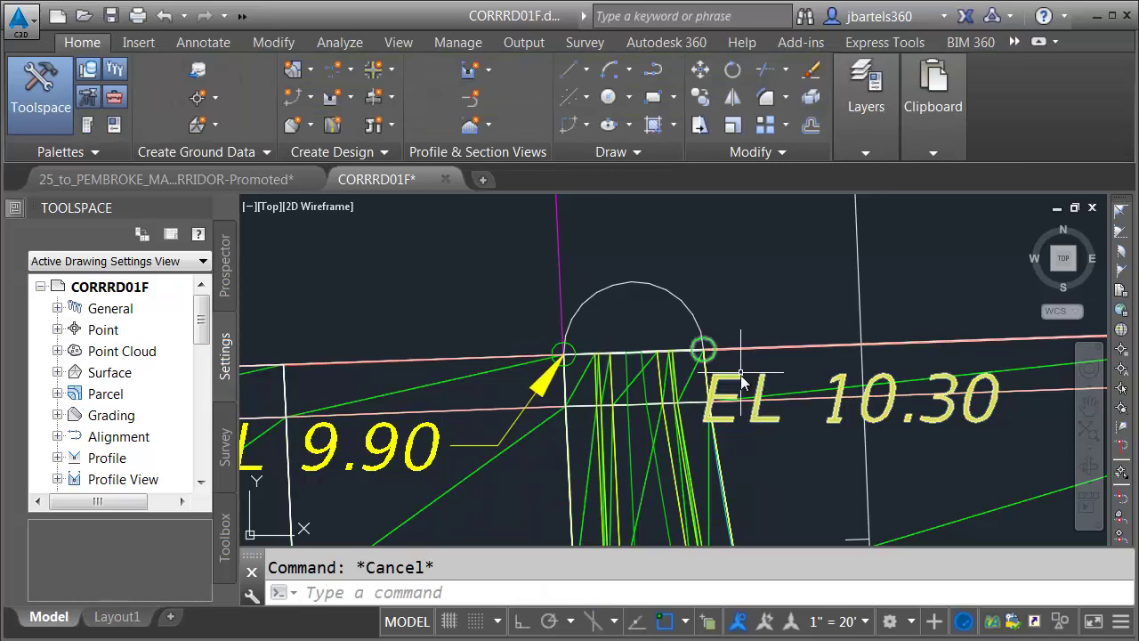
click(704, 343)
click(704, 343)
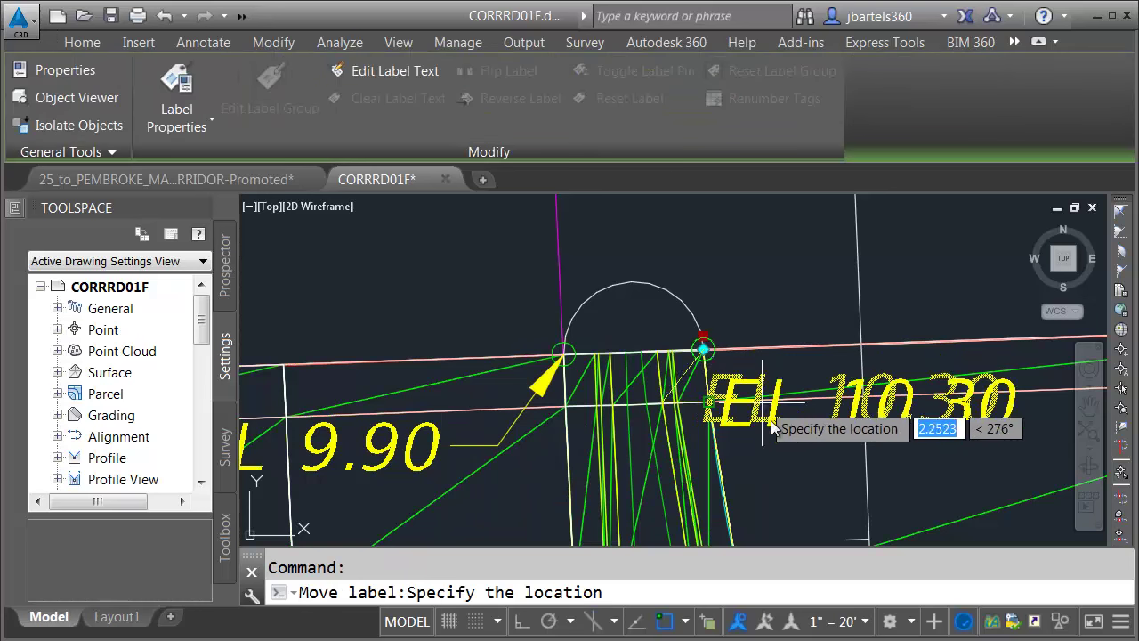
click(806, 470)
key(Escape)
scroll(775, 371, down, 5)
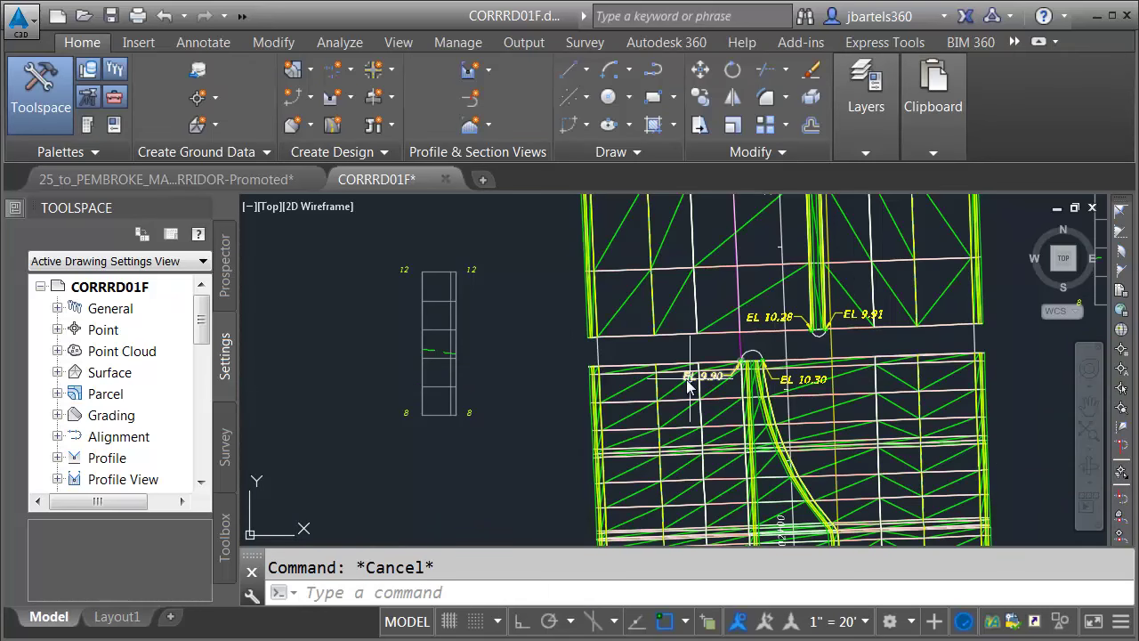
Create a layout profile for Bull Nose SOUTH named <[Alignment Name]>-FG with FDOT Proposed Grade style and FDOT Design 10 VExagg labels.
mouse_move(516, 380)
middle_down()
mouse_move(465, 399)
mouse_move(460, 417)
middle_up()
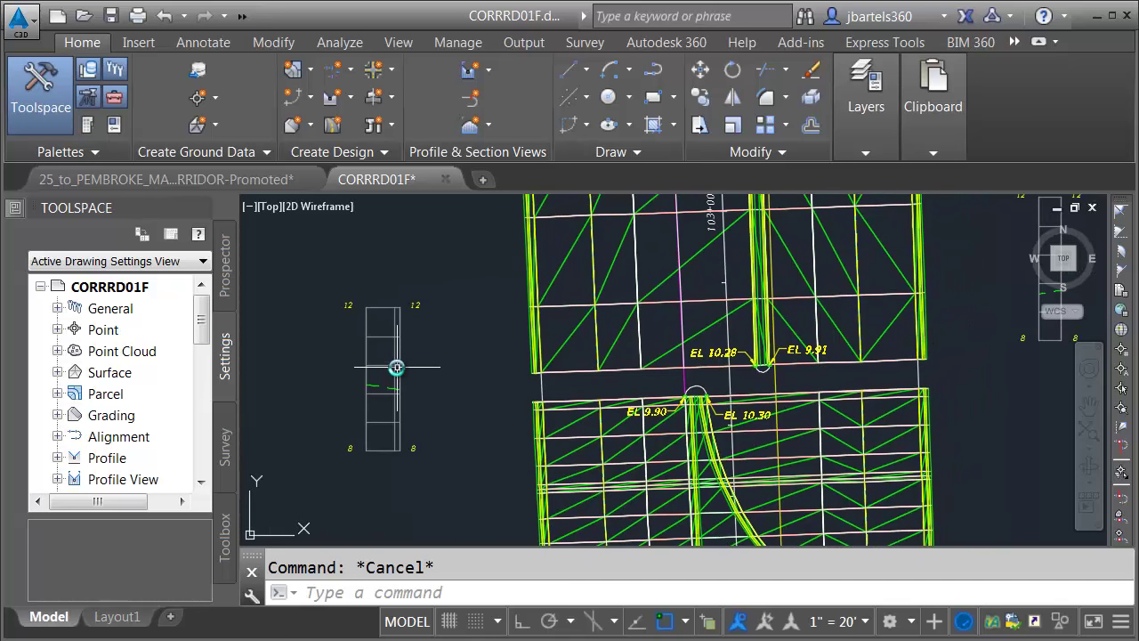
click(396, 364)
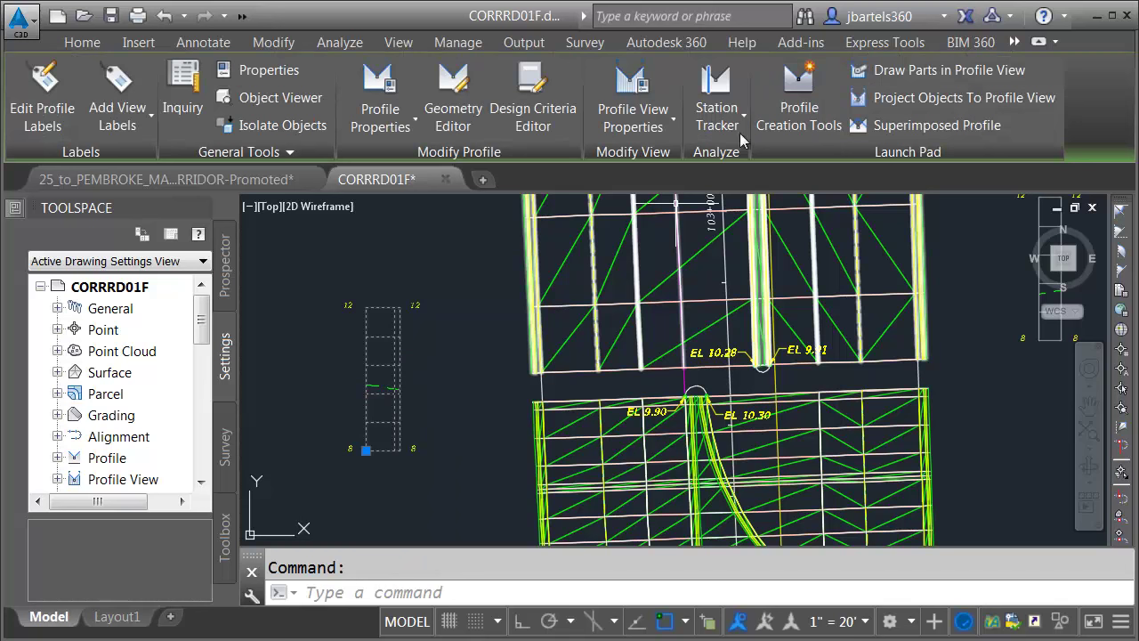
click(800, 89)
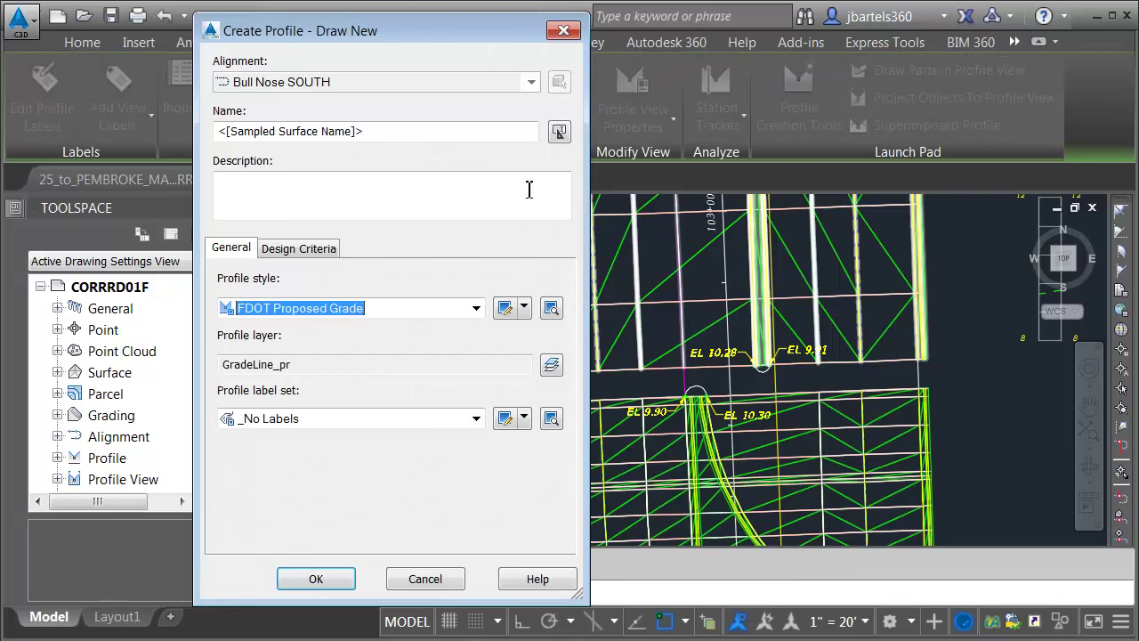
click(559, 131)
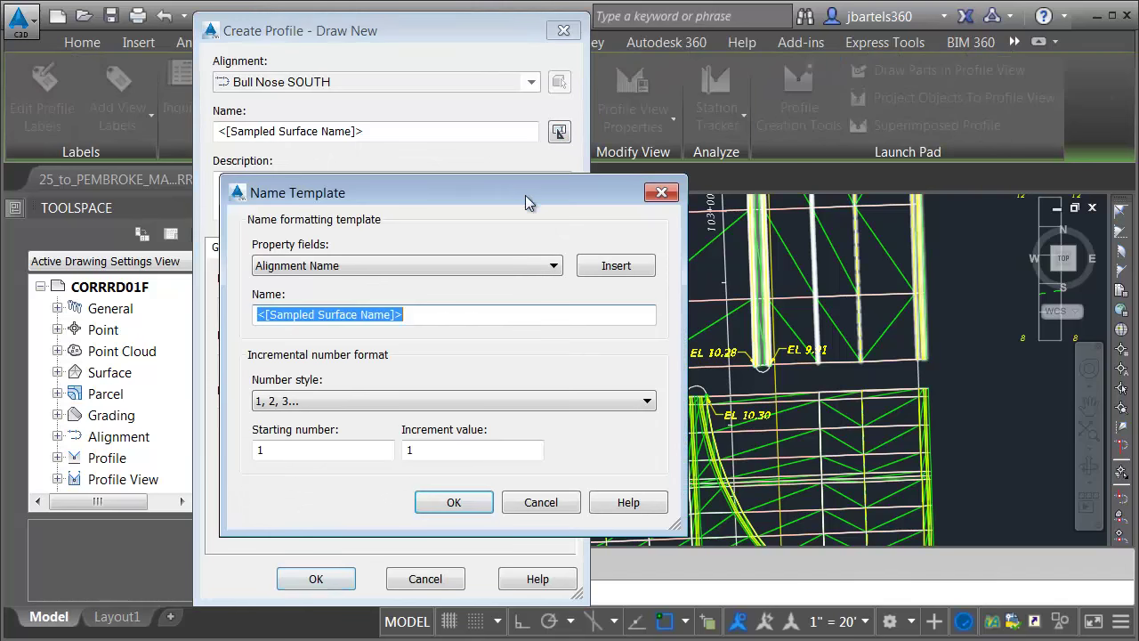
click(600, 267)
click(382, 315)
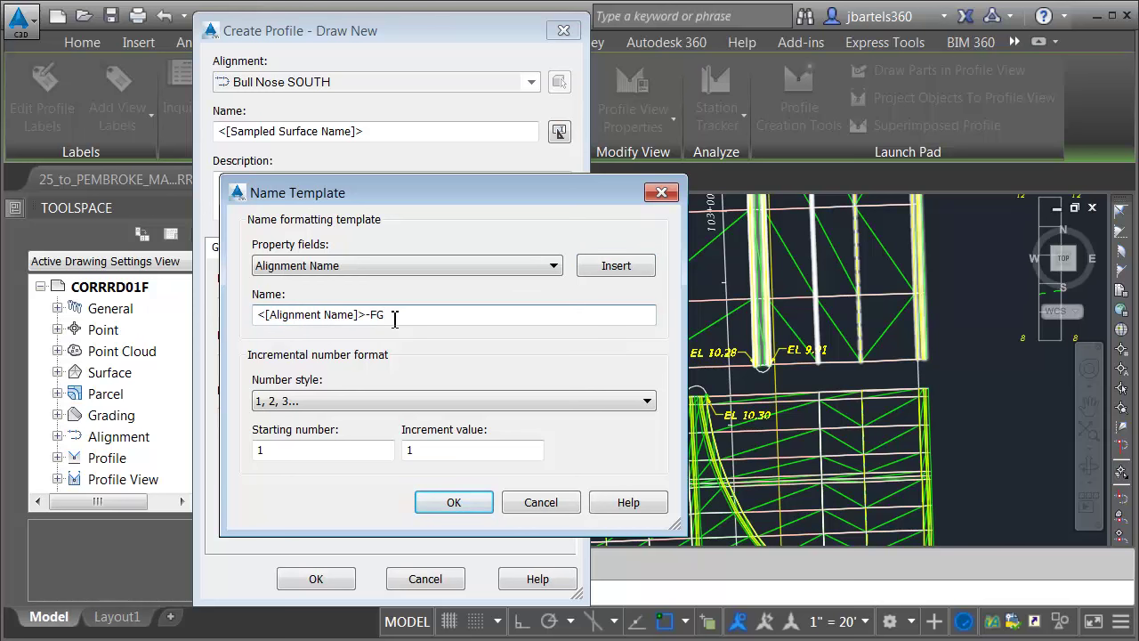
click(421, 503)
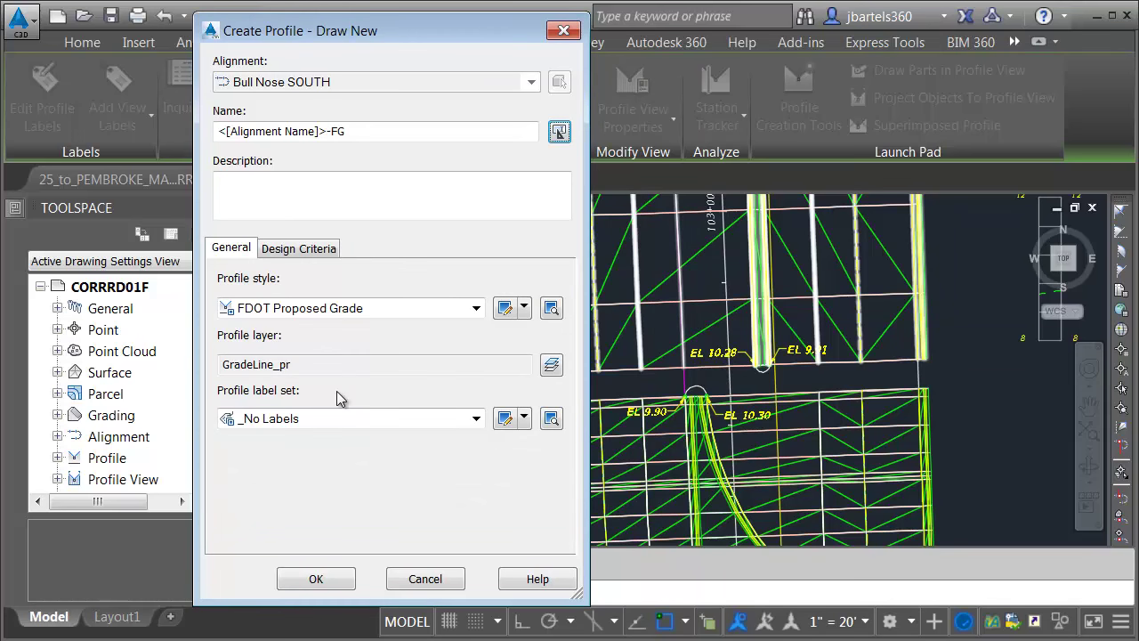
click(313, 424)
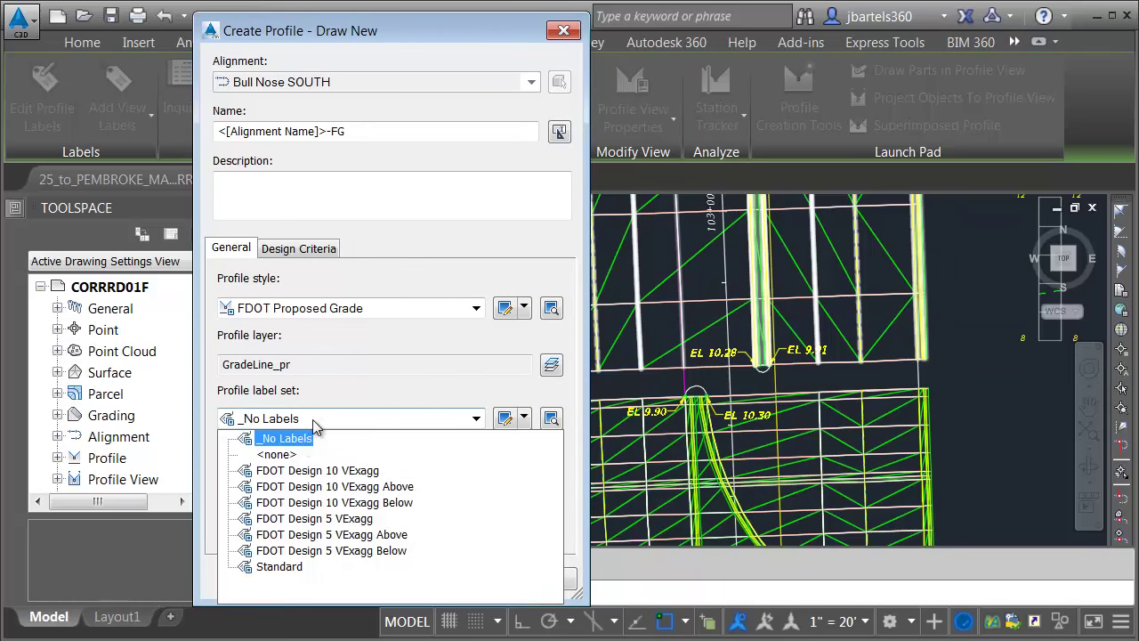
click(318, 471)
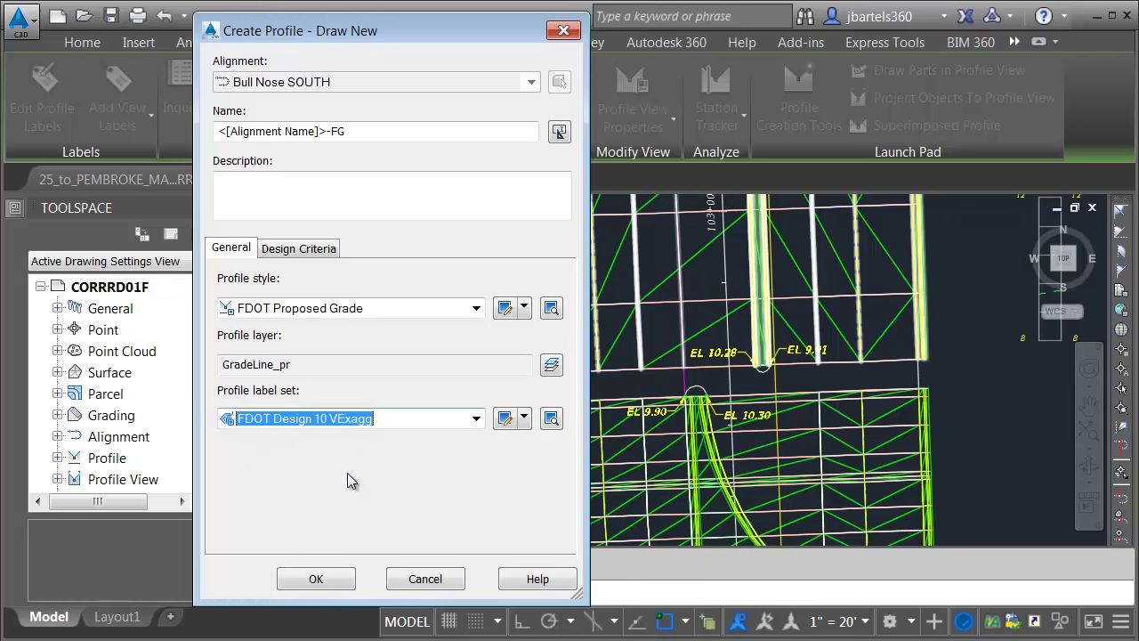
click(316, 579)
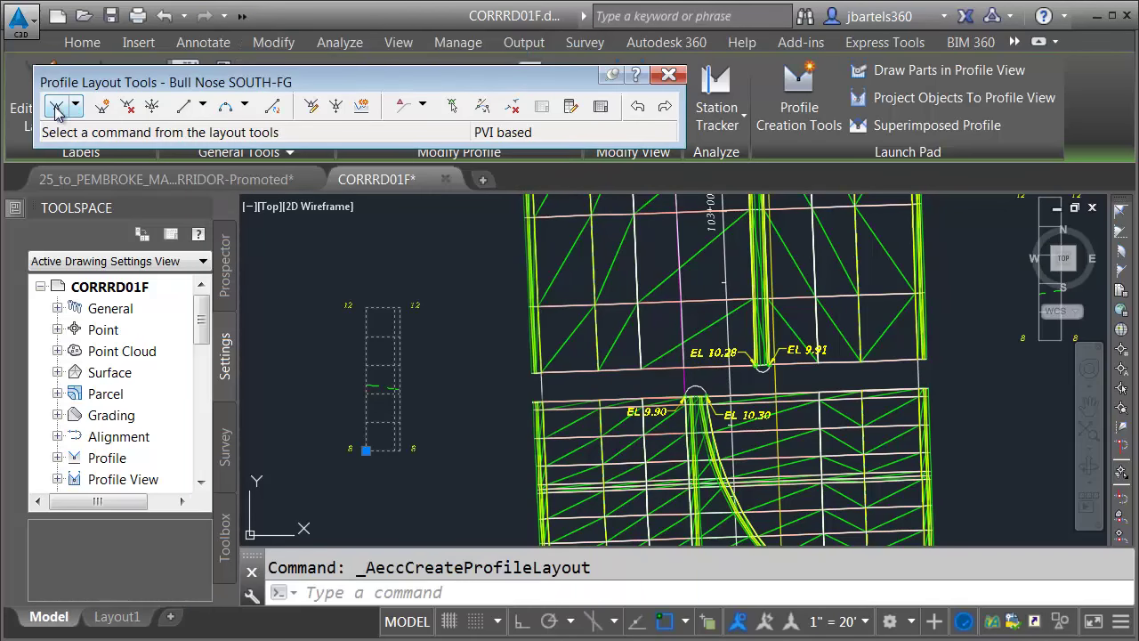
Draw one Bull Nose SOUTH-FG tangent from the start to the end of the existing ground profile in its profile view.
click(55, 106)
scroll(320, 382, up, 5)
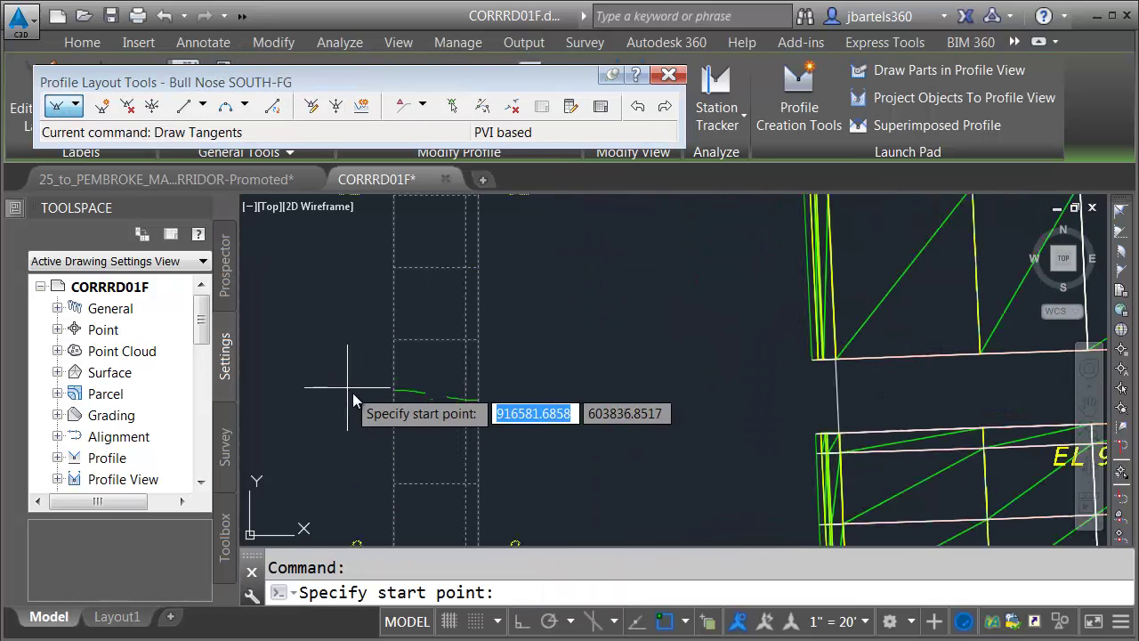
click(477, 347)
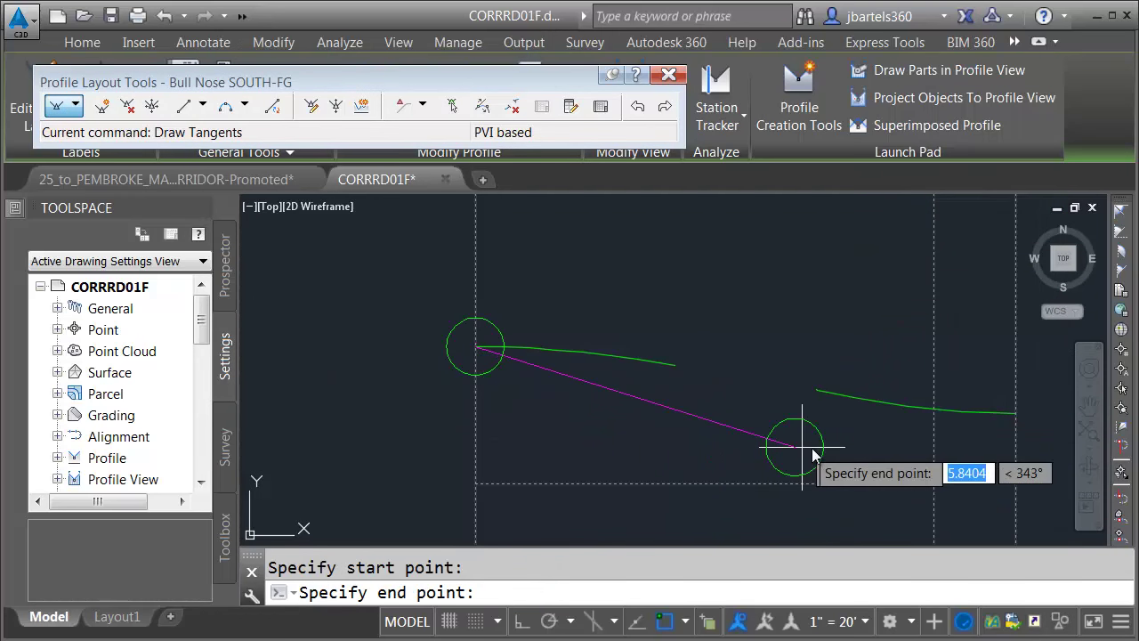
mouse_move(946, 450)
middle_down()
mouse_move(715, 415)
mouse_move(775, 399)
mouse_move(766, 385)
middle_up()
click(767, 385)
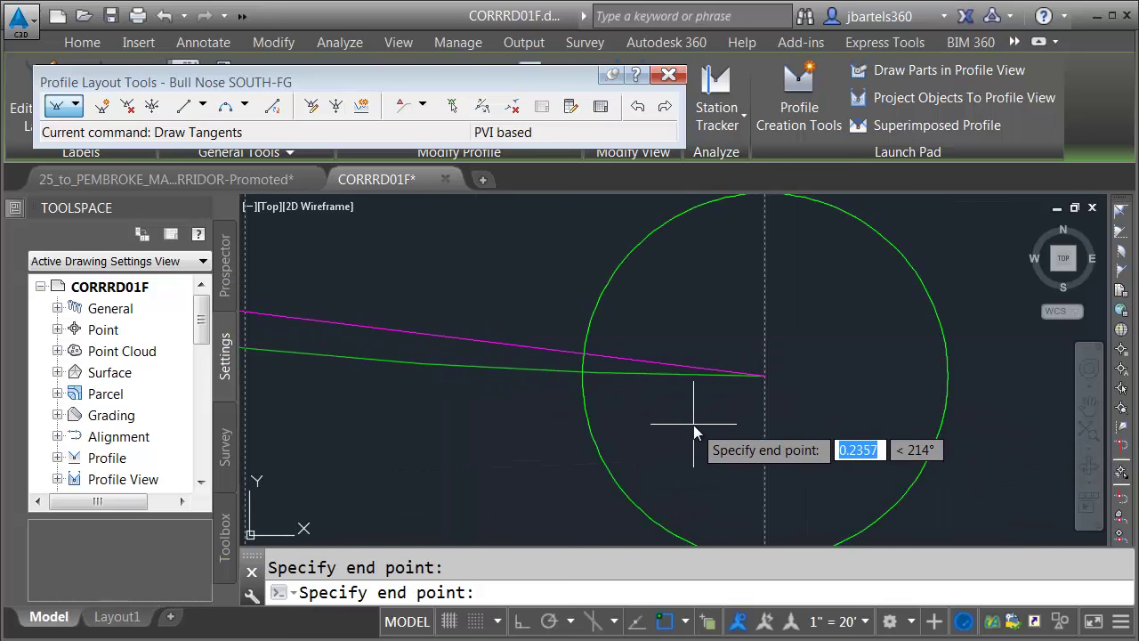
key(Return)
Set the Bull Nose SOUTH-FG PVI elevations to 9.90 at the start and 10.3 at the end, and finish the layout editing.
scroll(673, 437, down, 5)
middle_drag(741, 461, 620, 451)
scroll(676, 454, down, 3)
middle_drag(712, 458, 443, 325)
scroll(453, 389, down, 3)
click(601, 107)
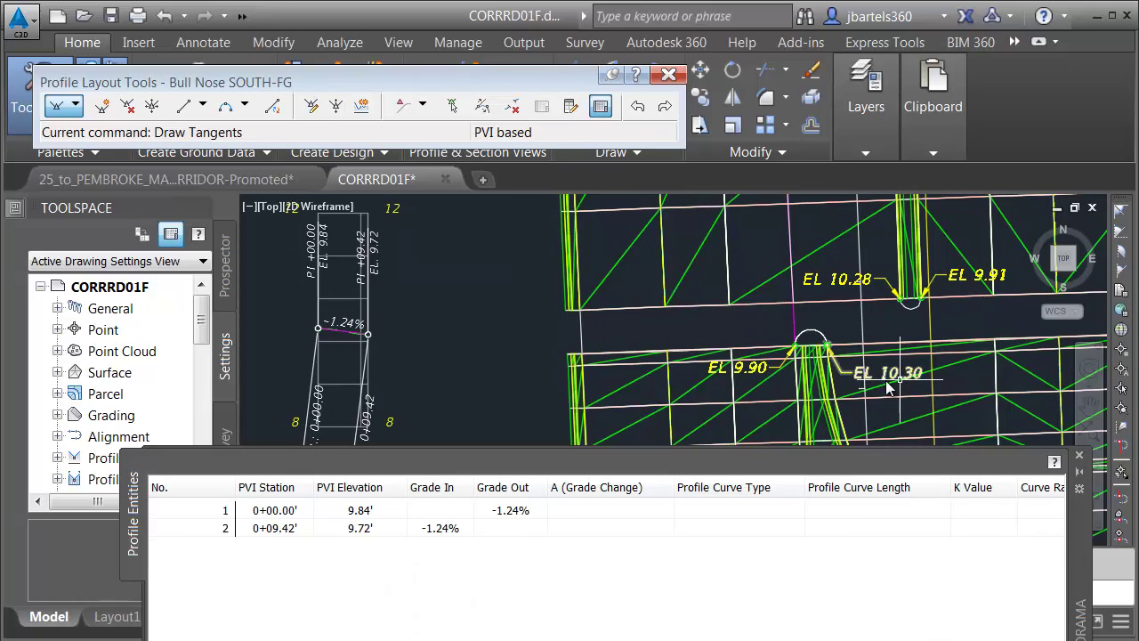
double_click(363, 513)
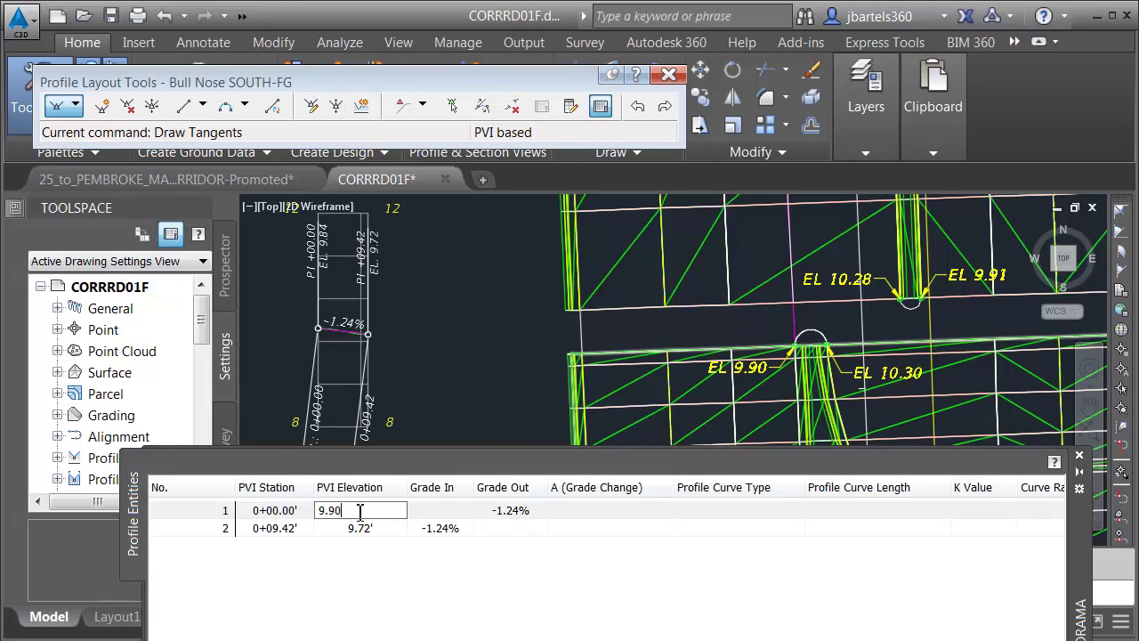
key(Return)
click(357, 528)
click(378, 528)
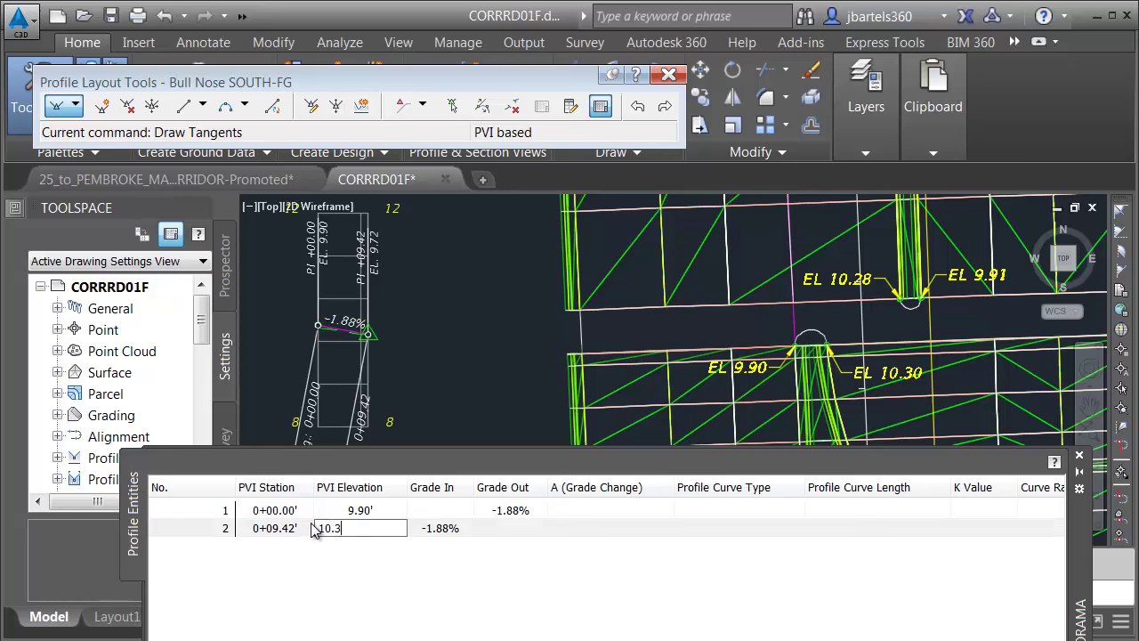
text(10.3)
key(Return)
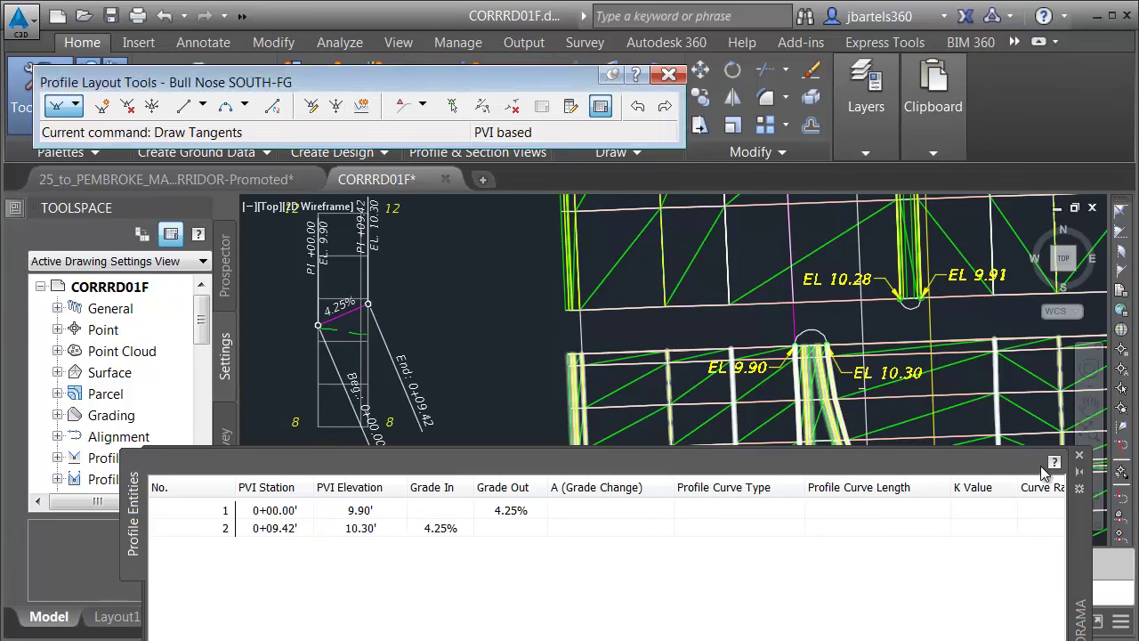
click(1079, 455)
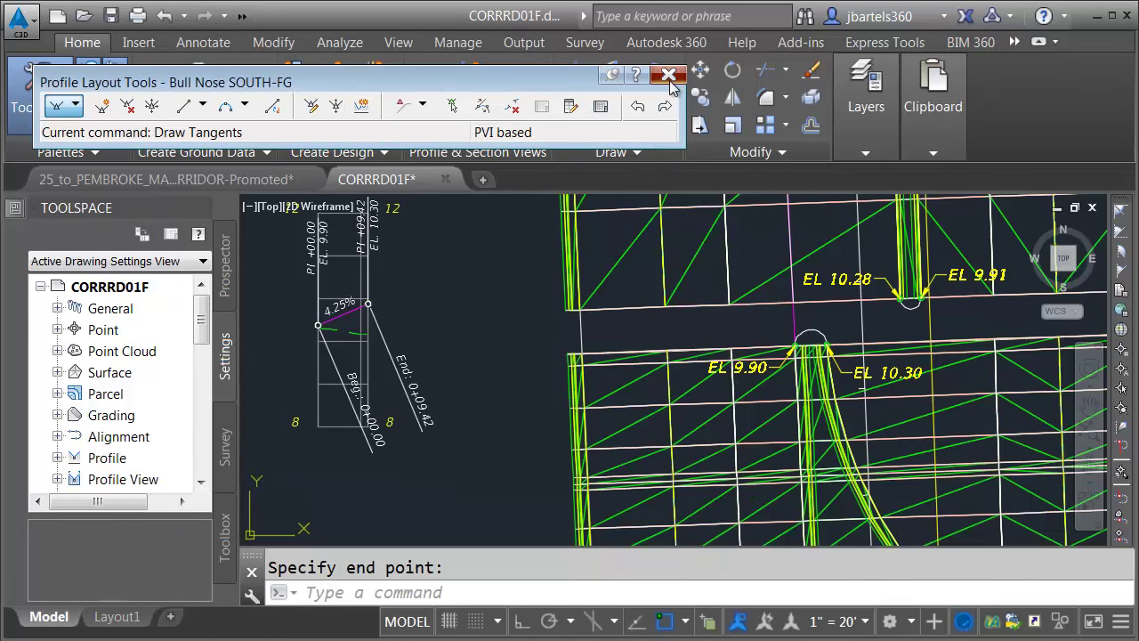
click(668, 74)
Create a layout profile for Bull Nose NORTH named <[Alignment Name]>-FG with FDOT Proposed Grade style and FDOT Design 10 VExagg labels.
scroll(596, 342, down, 3)
mouse_move(829, 320)
middle_down()
mouse_move(694, 344)
mouse_move(719, 353)
middle_up()
scroll(699, 320, up, 4)
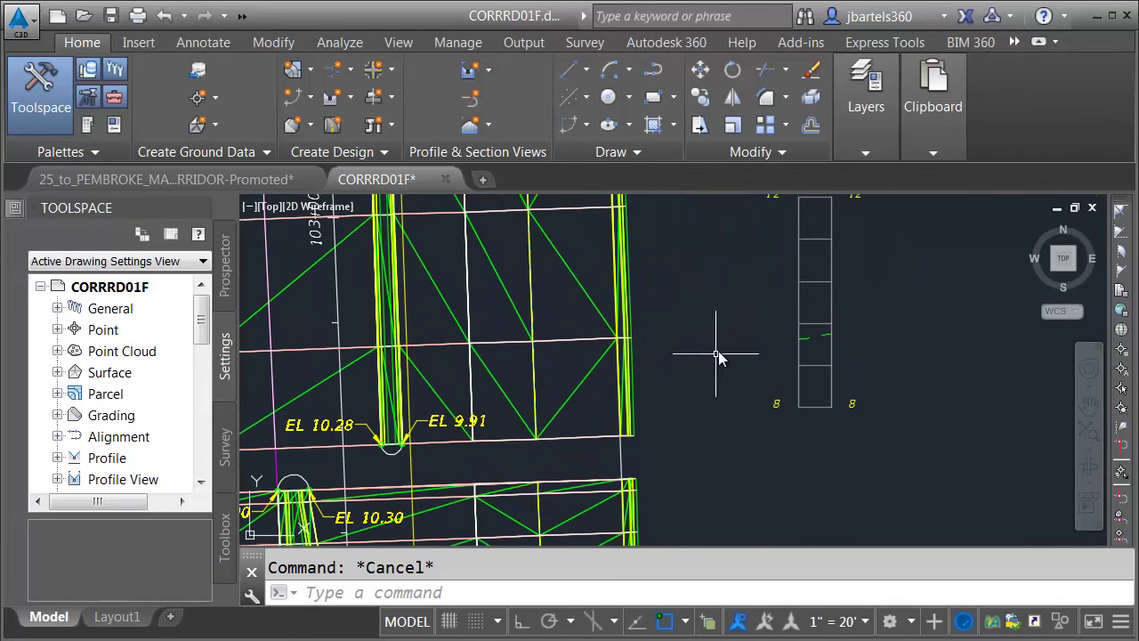
click(799, 285)
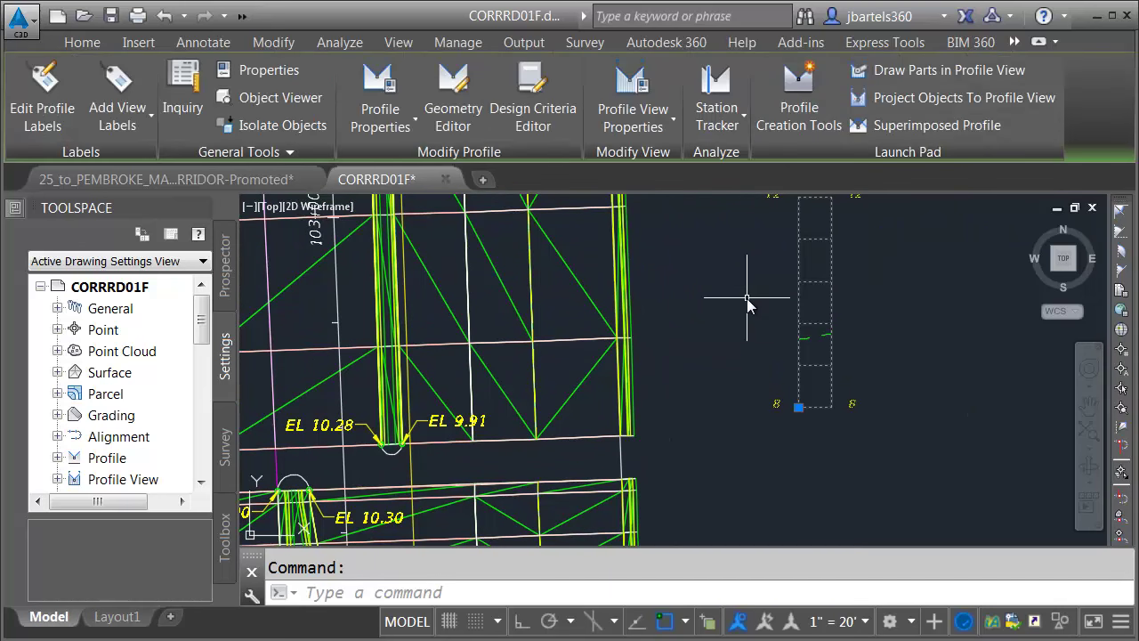
click(784, 105)
click(559, 132)
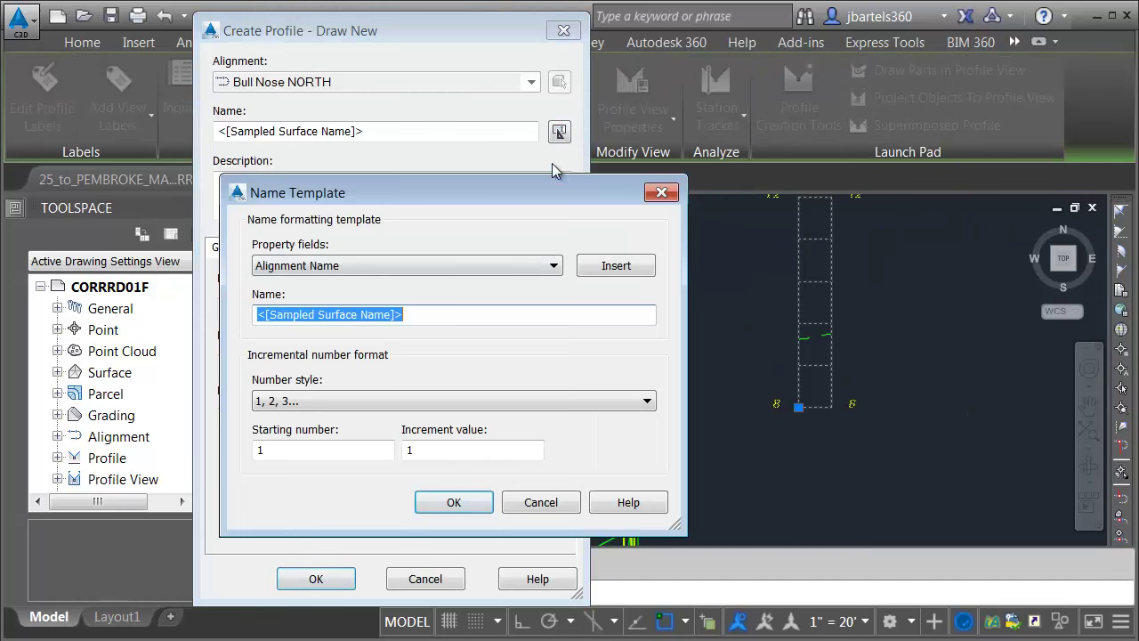
click(616, 266)
click(421, 317)
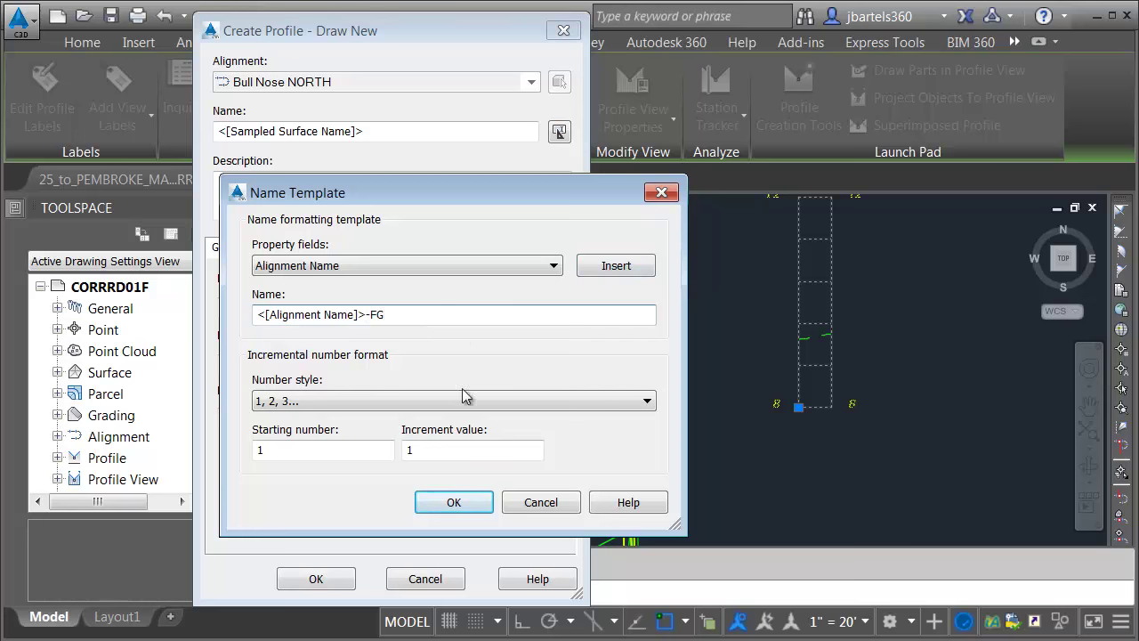
click(472, 507)
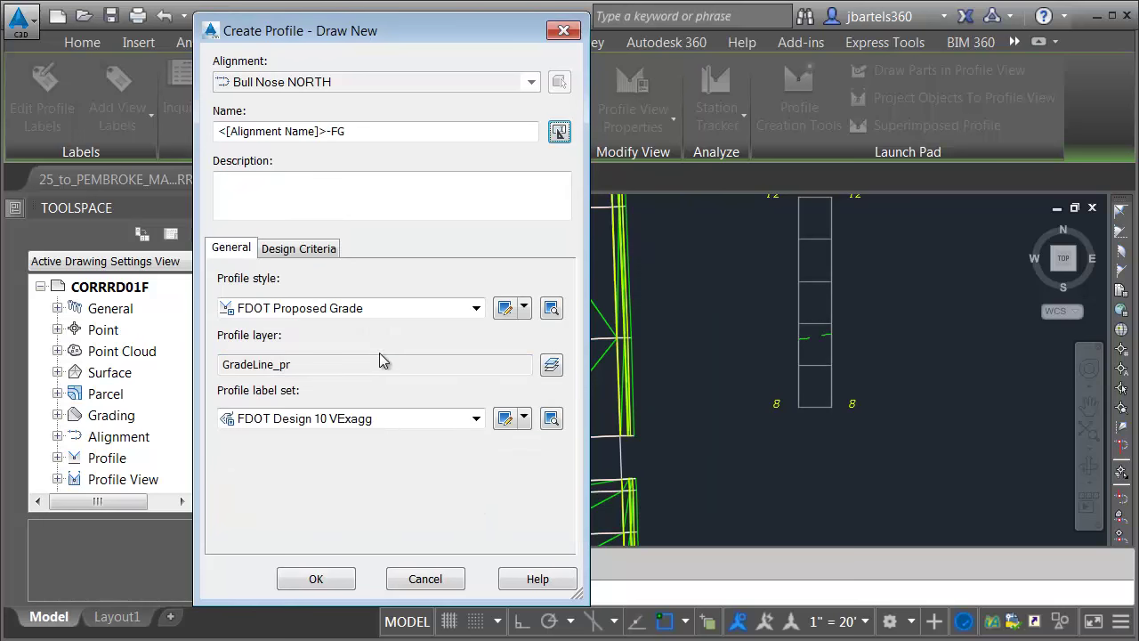
click(316, 579)
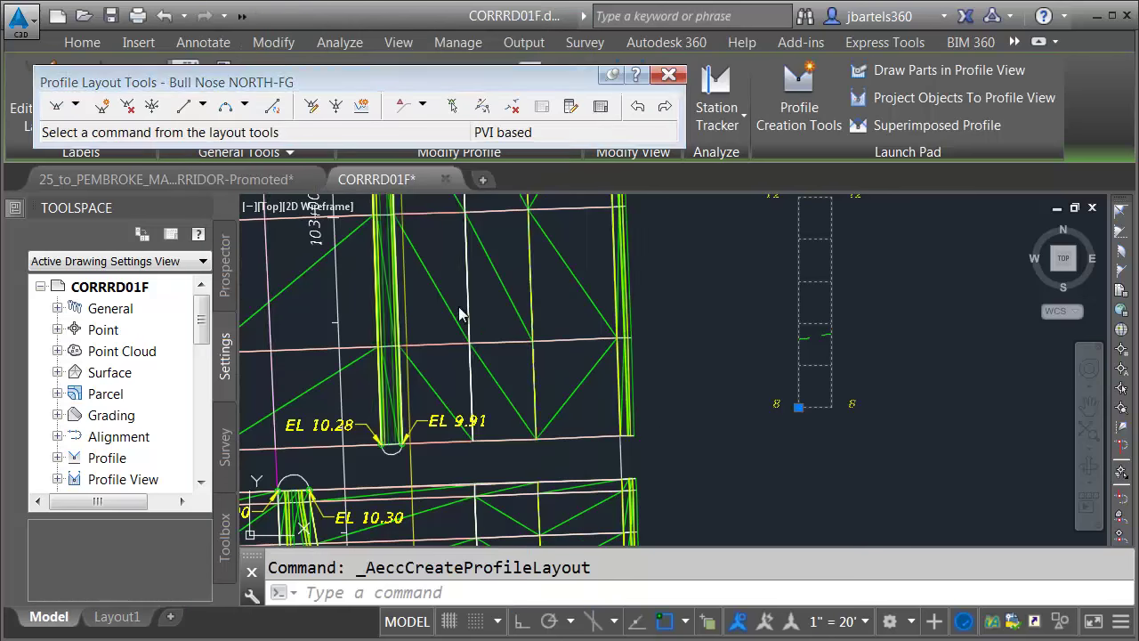
Draw one Bull Nose NORTH-FG tangent from the start to the end of the existing ground profile in its profile view.
click(57, 108)
scroll(824, 338, up, 5)
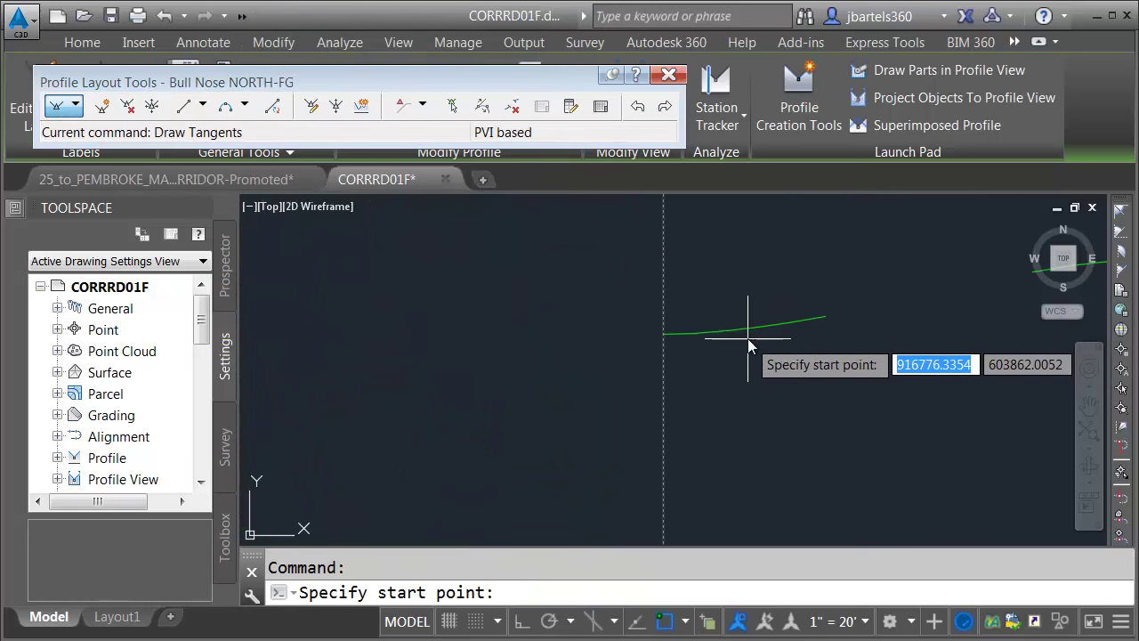
click(662, 328)
scroll(748, 356, down, 3)
scroll(747, 365, up, 5)
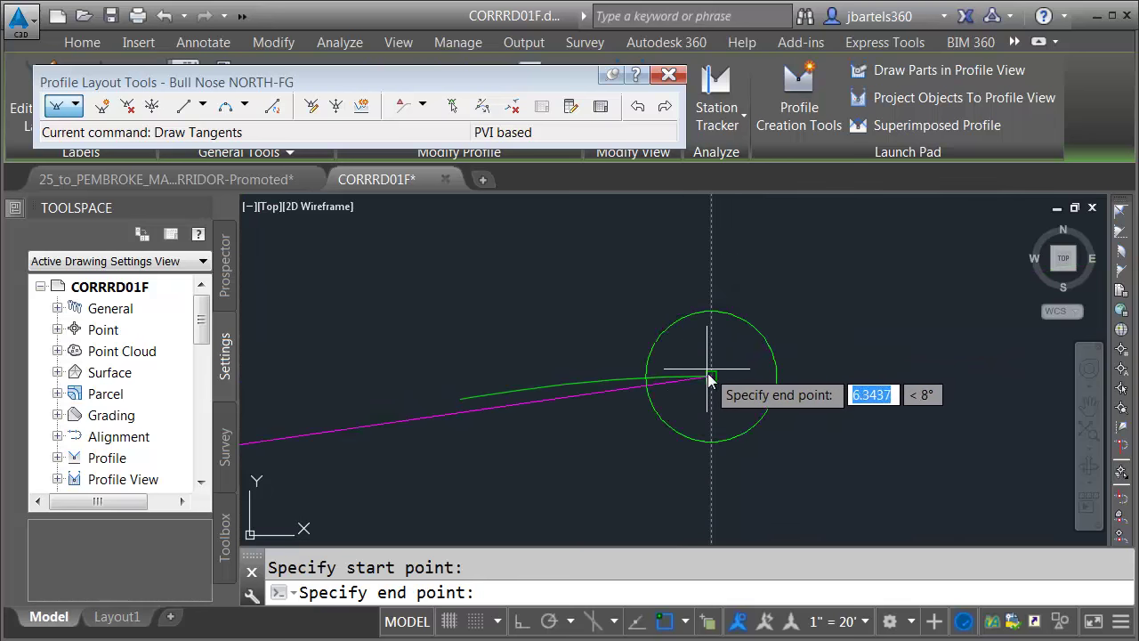
click(703, 387)
key(Return)
scroll(685, 401, down, 5)
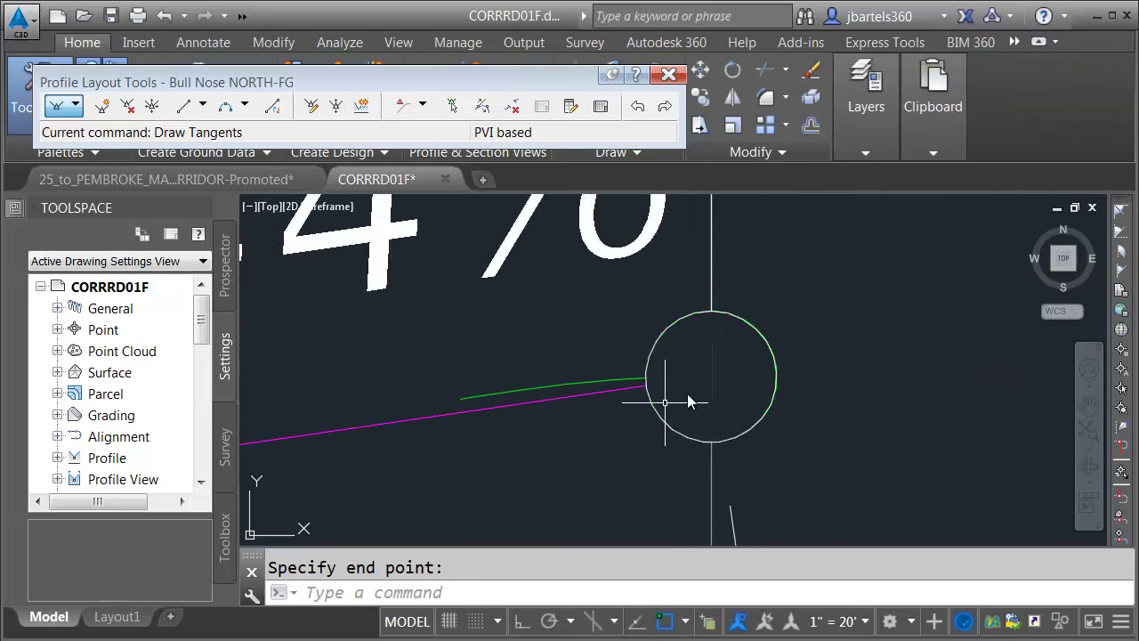
scroll(590, 414, down, 2)
middle_drag(590, 415, 700, 274)
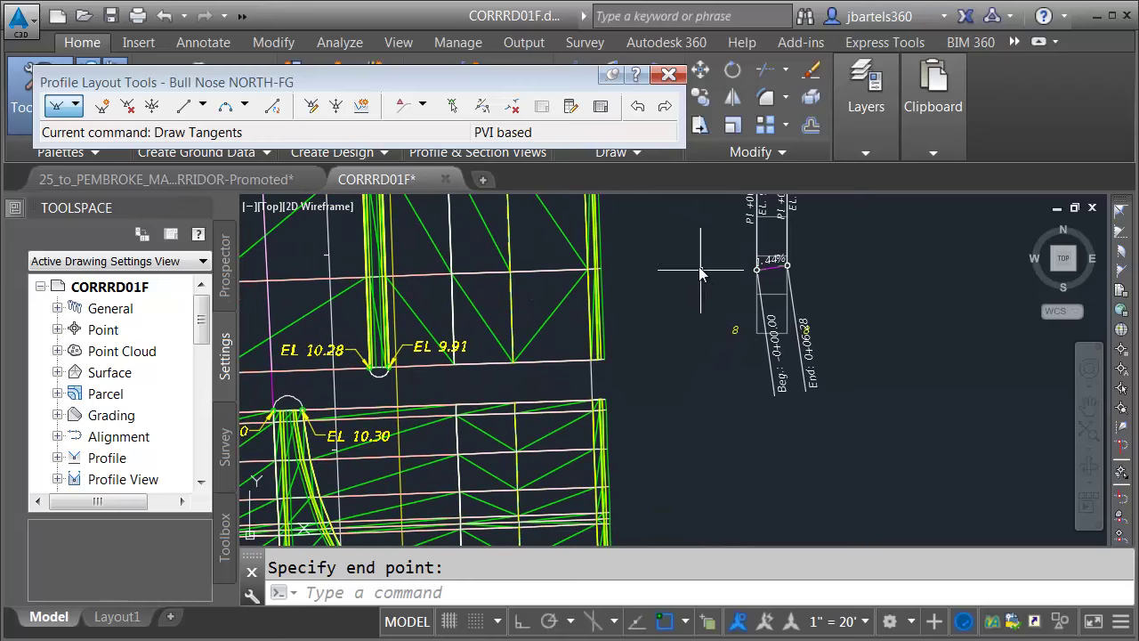
Set the Bull Nose NORTH-FG PVI elevations to 9.91 at the start and 10.28 at the end, and finish the layout editing.
click(600, 107)
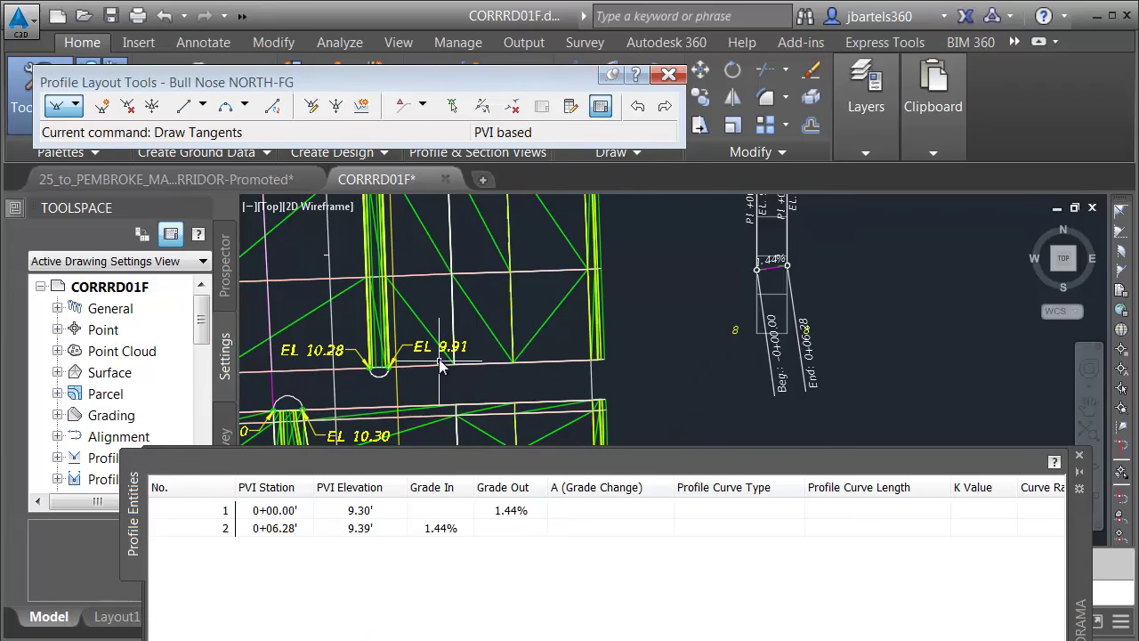
click(361, 510)
click(368, 512)
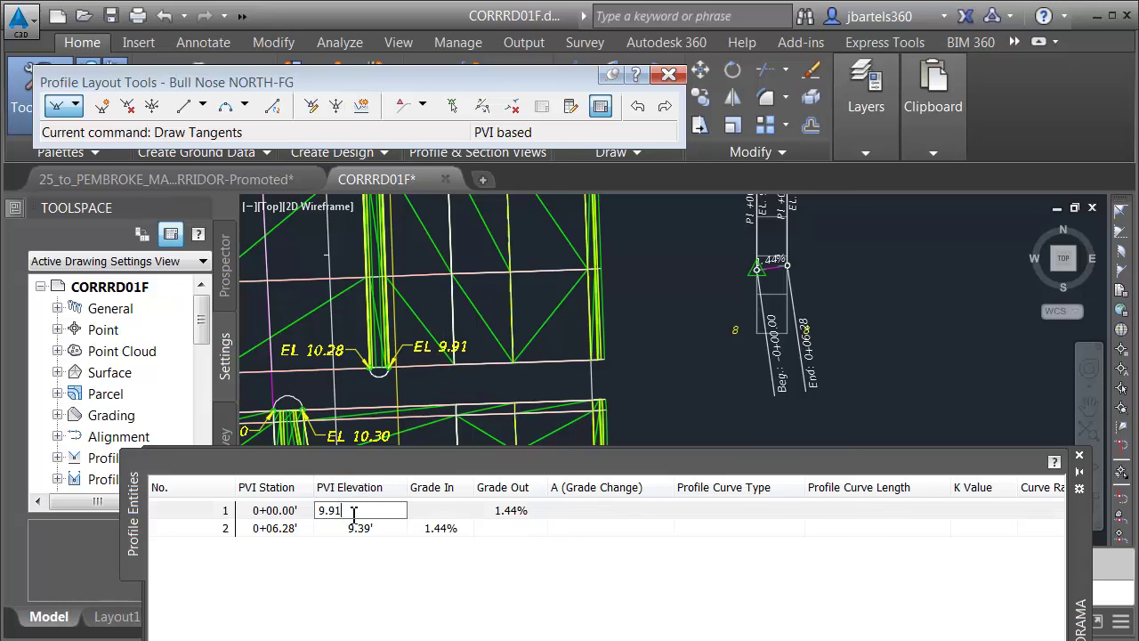
key(Return)
click(363, 532)
click(368, 529)
text(10.28)
key(Return)
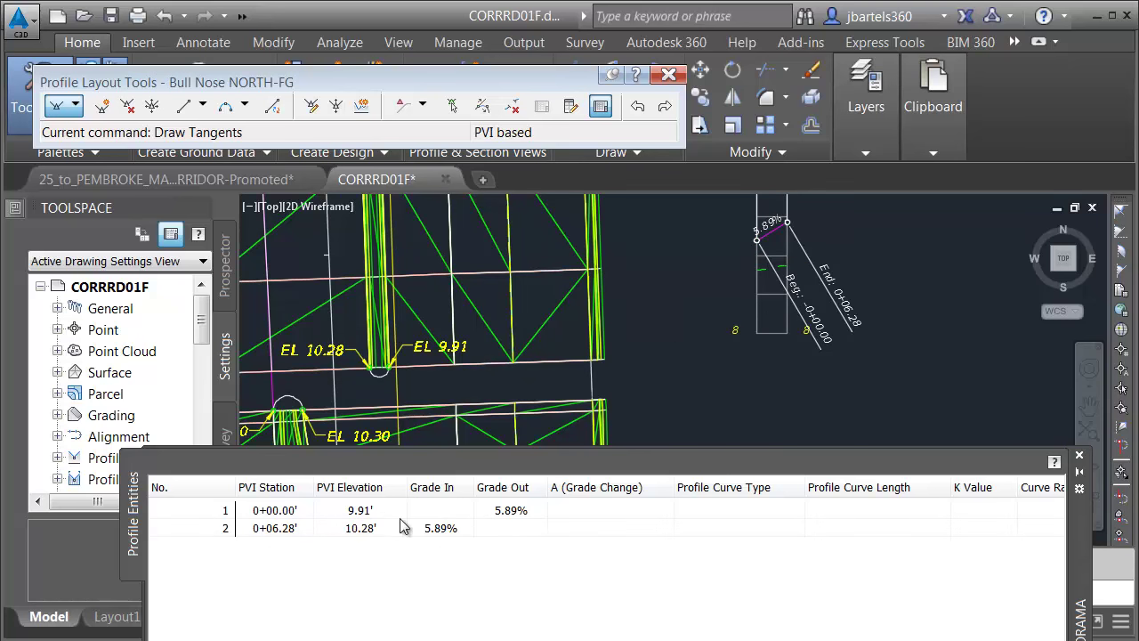
click(1079, 455)
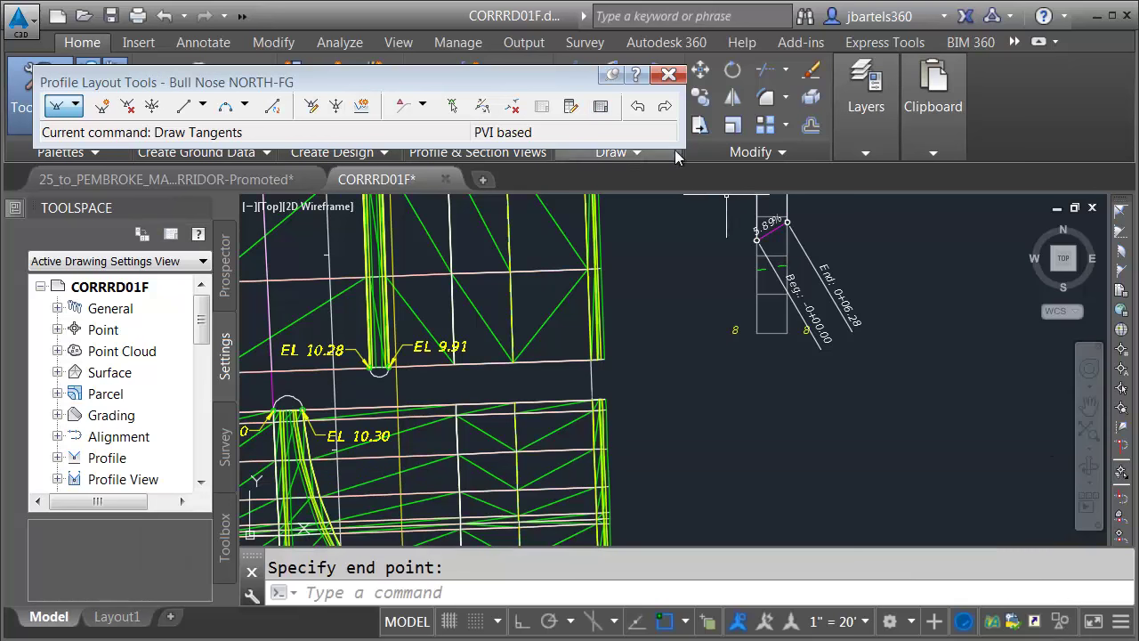
click(668, 75)
Create an assembly named Type D Noses of type Other and place it beside the Bull Nose NORTH profile view.
middle_drag(681, 416, 938, 409)
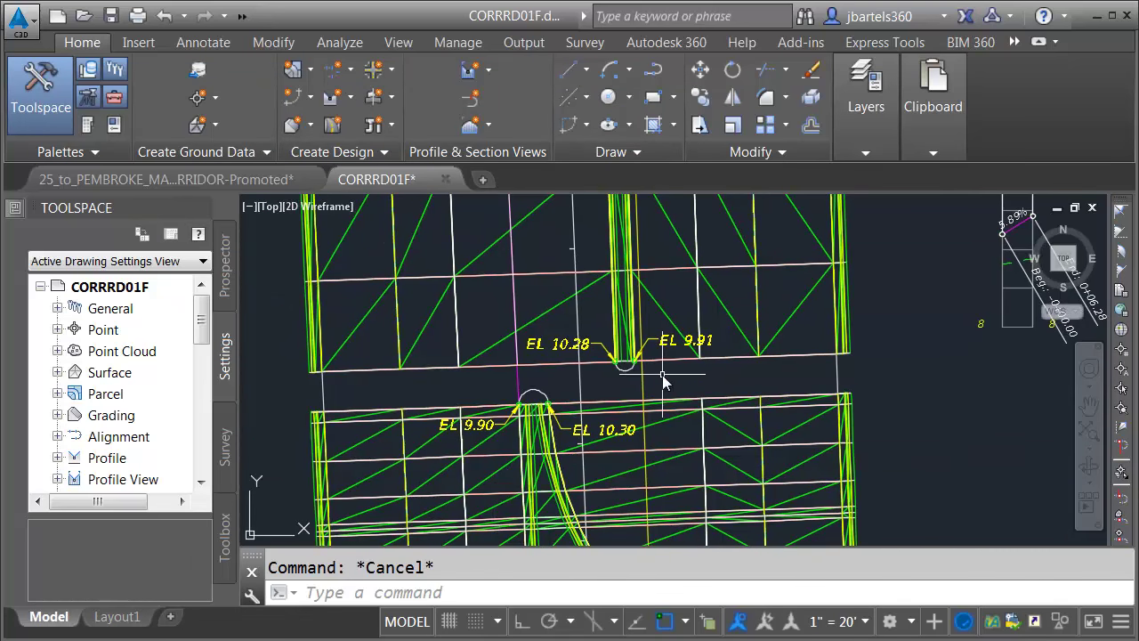
middle_drag(883, 355, 835, 348)
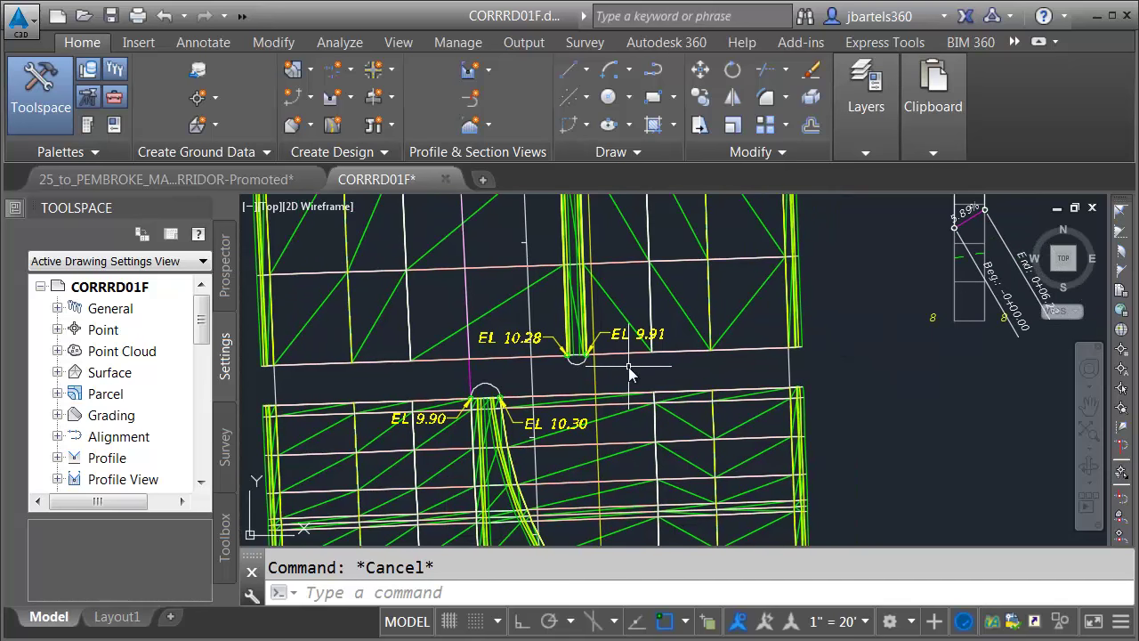
middle_drag(610, 367, 571, 369)
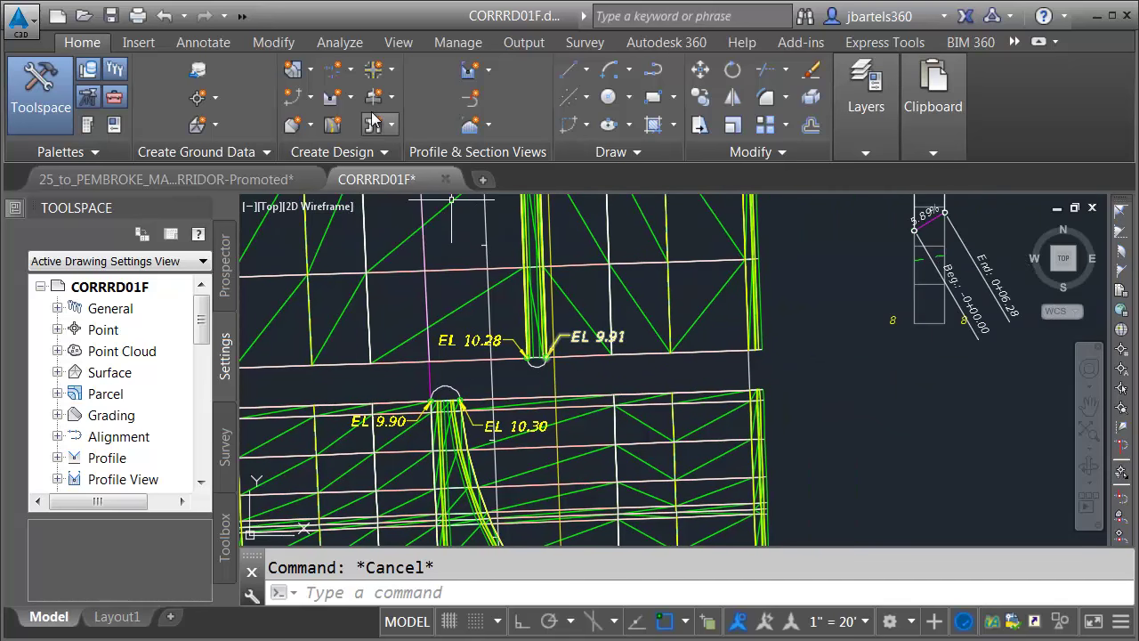
click(371, 100)
click(409, 128)
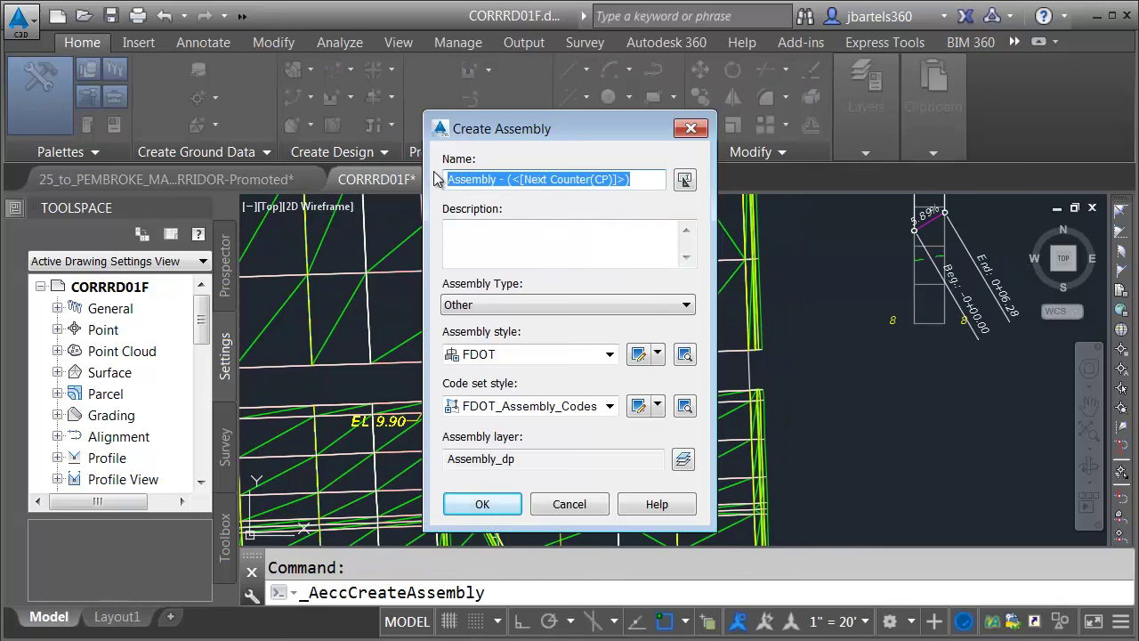
text(Type D Noses)
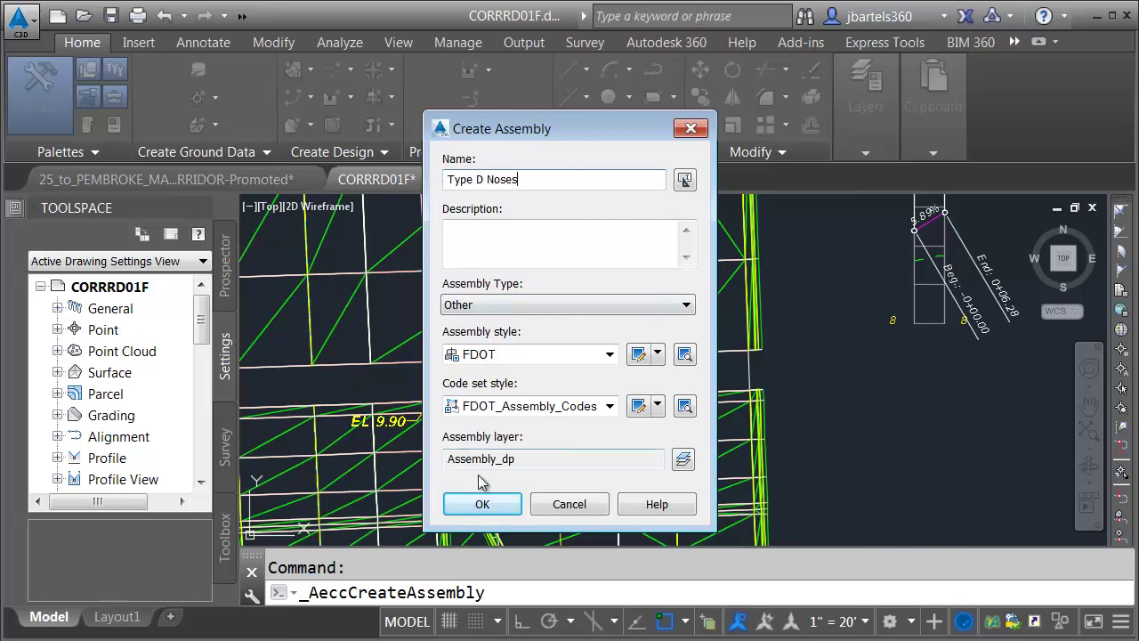
click(482, 504)
click(818, 273)
Attach an FDOT Type D Curb subassembly to the Type D Noses assembly.
scroll(808, 325, up, 5)
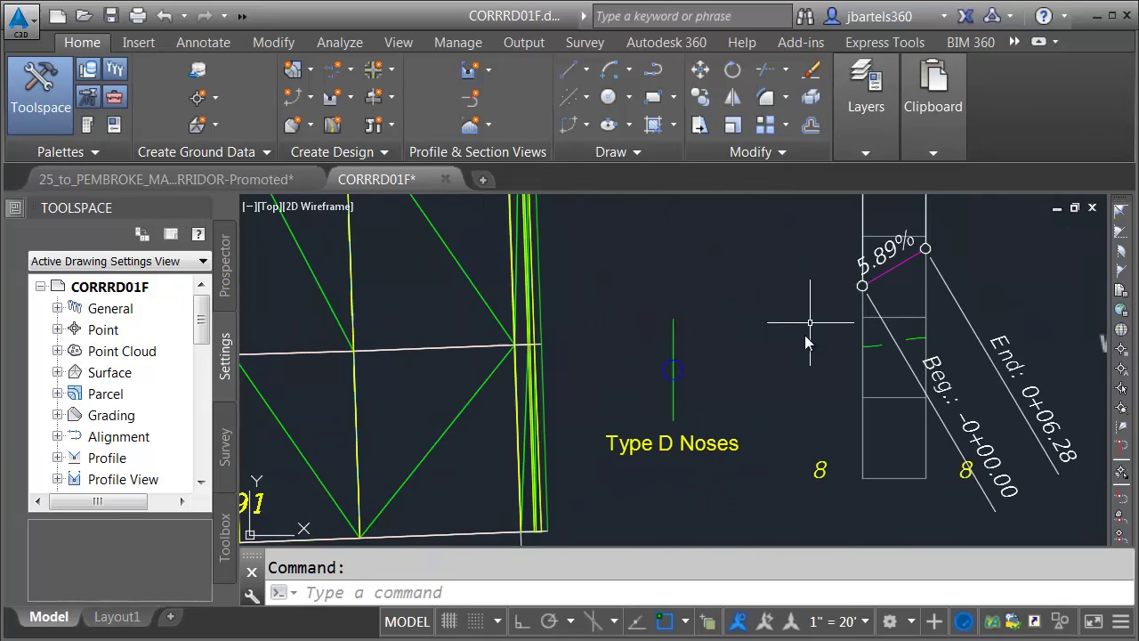
click(654, 406)
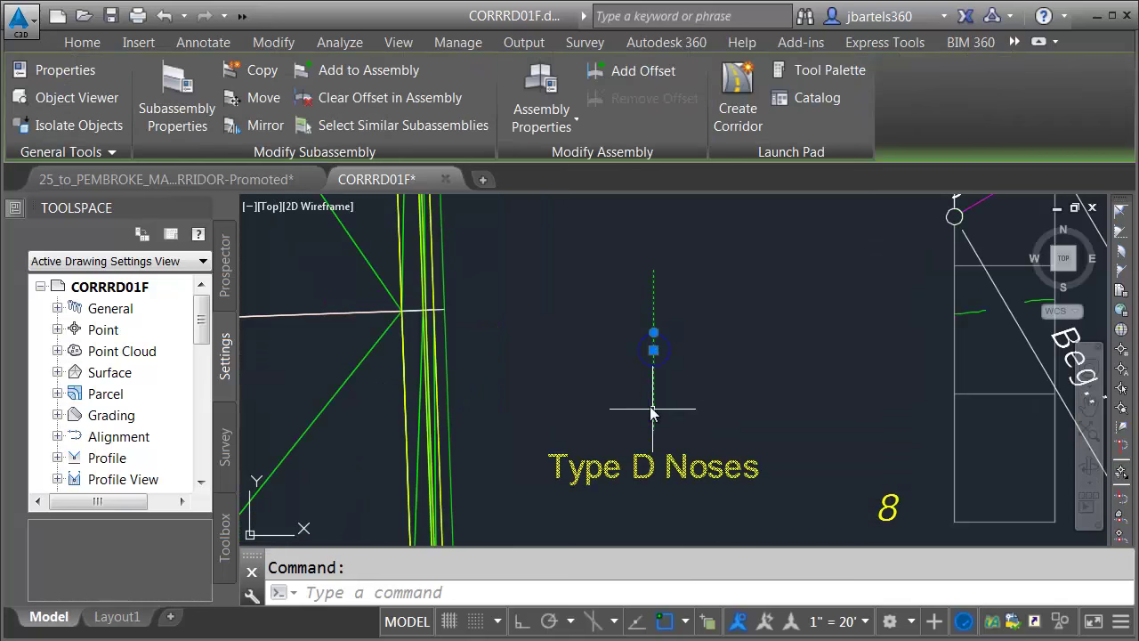
click(814, 71)
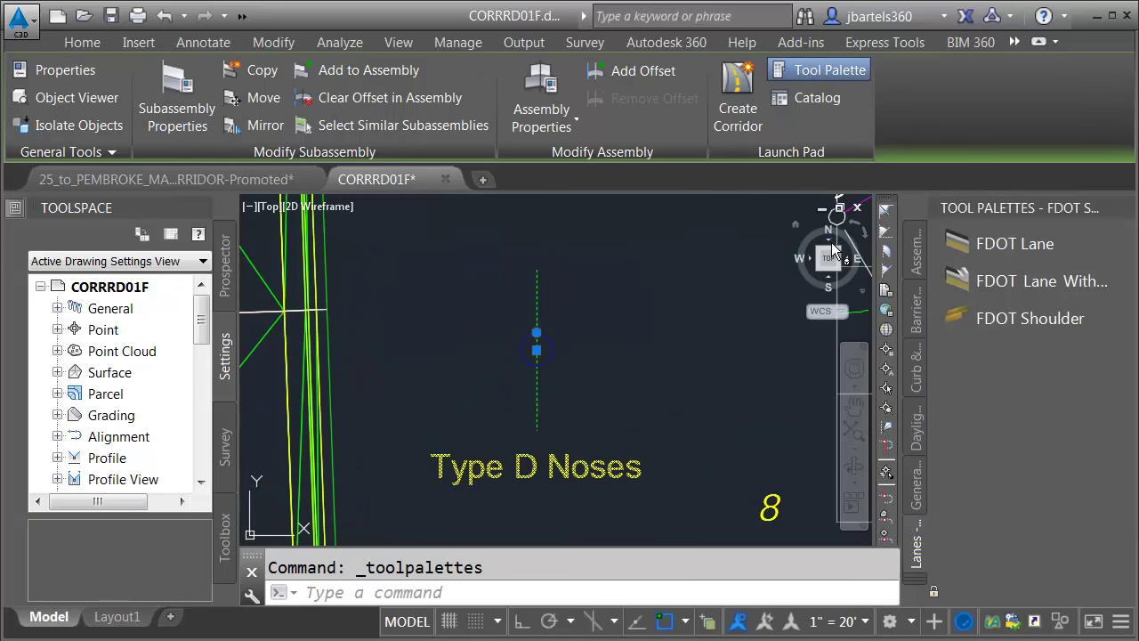
click(914, 367)
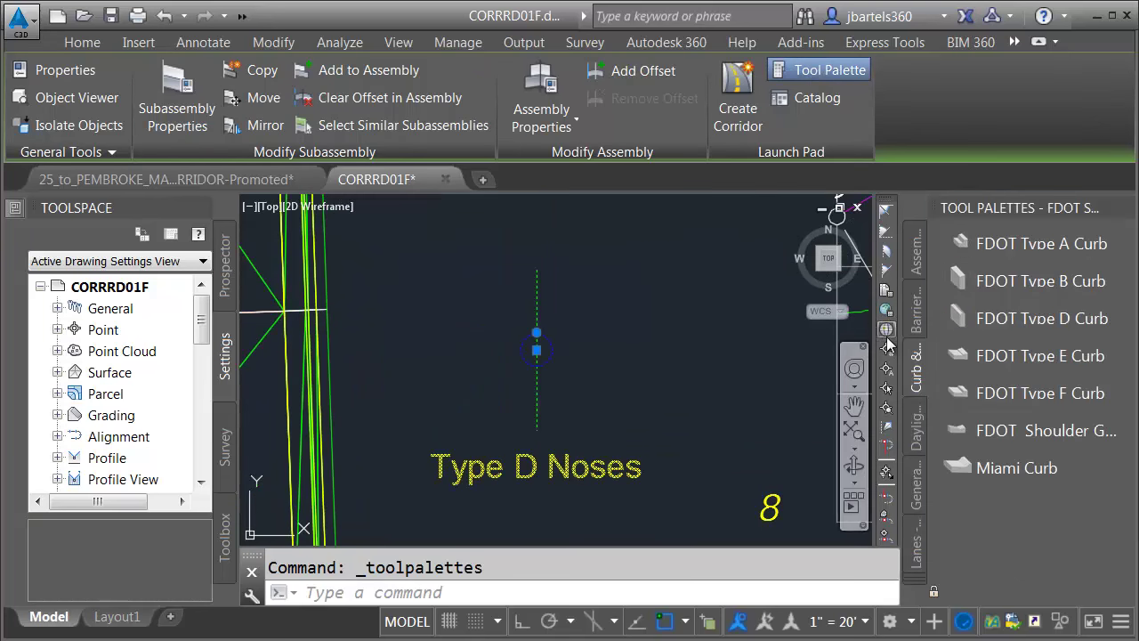
click(945, 319)
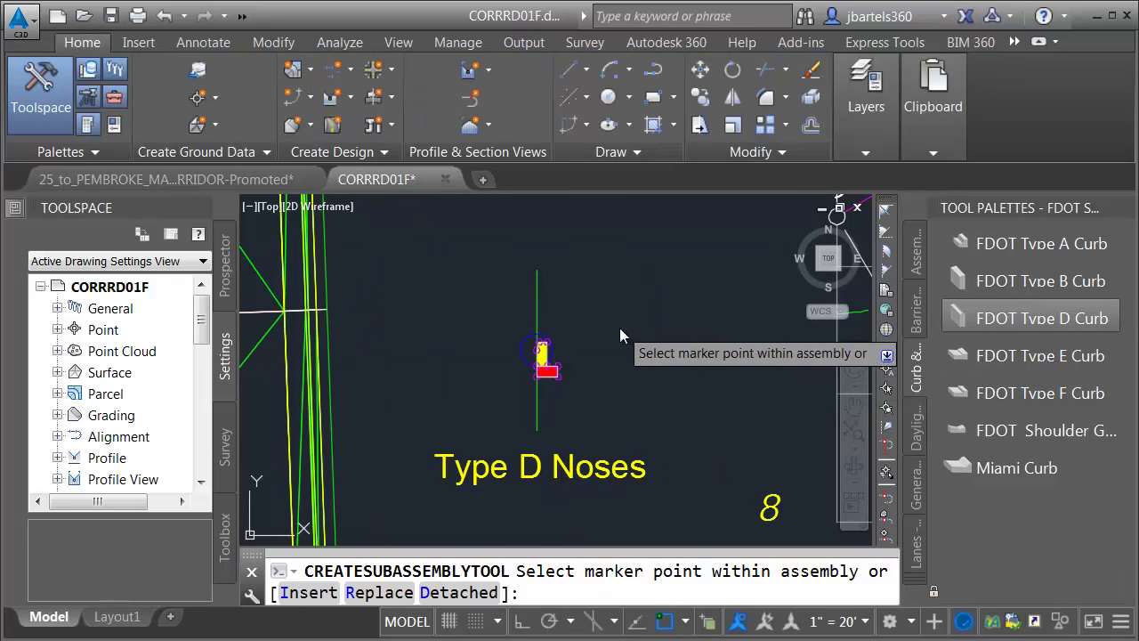
key(Escape)
scroll(638, 327, down, 4)
scroll(641, 336, up, 3)
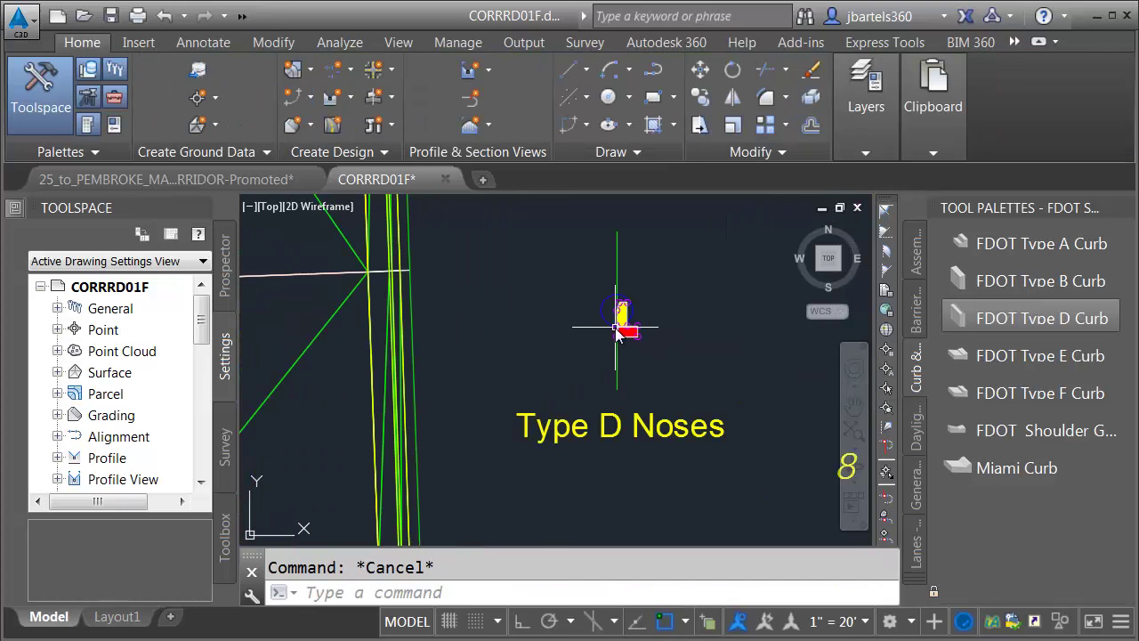
Create an assembly named Type F Noses of type Other and place it beside the Bull Nose SOUTH profile view.
scroll(644, 346, down, 3)
scroll(521, 356, up, 5)
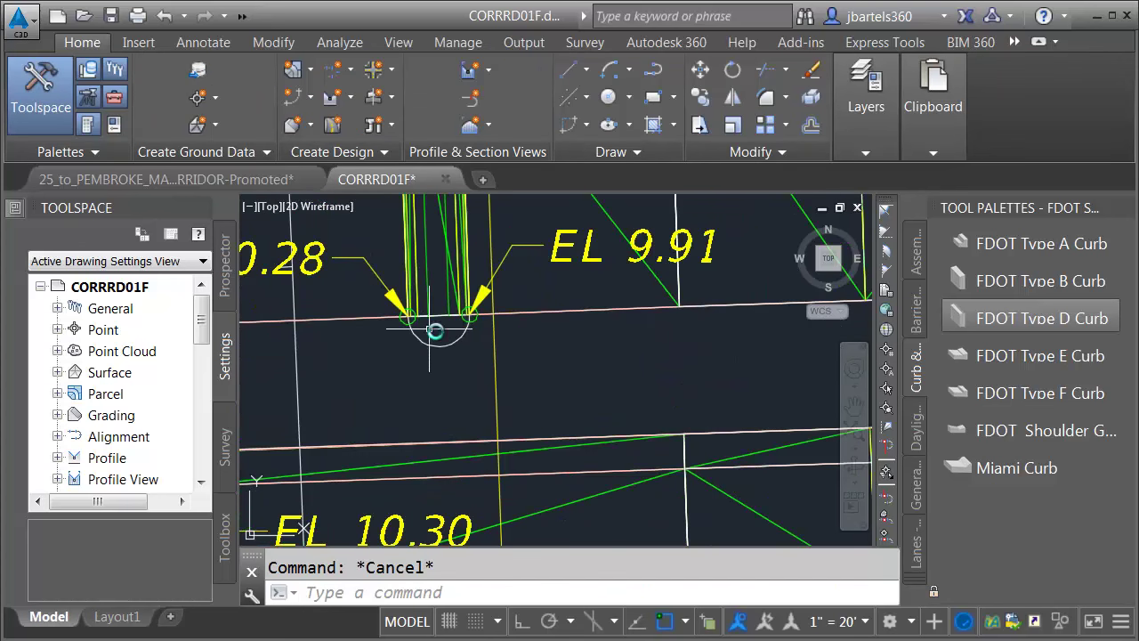
scroll(516, 338, down, 4)
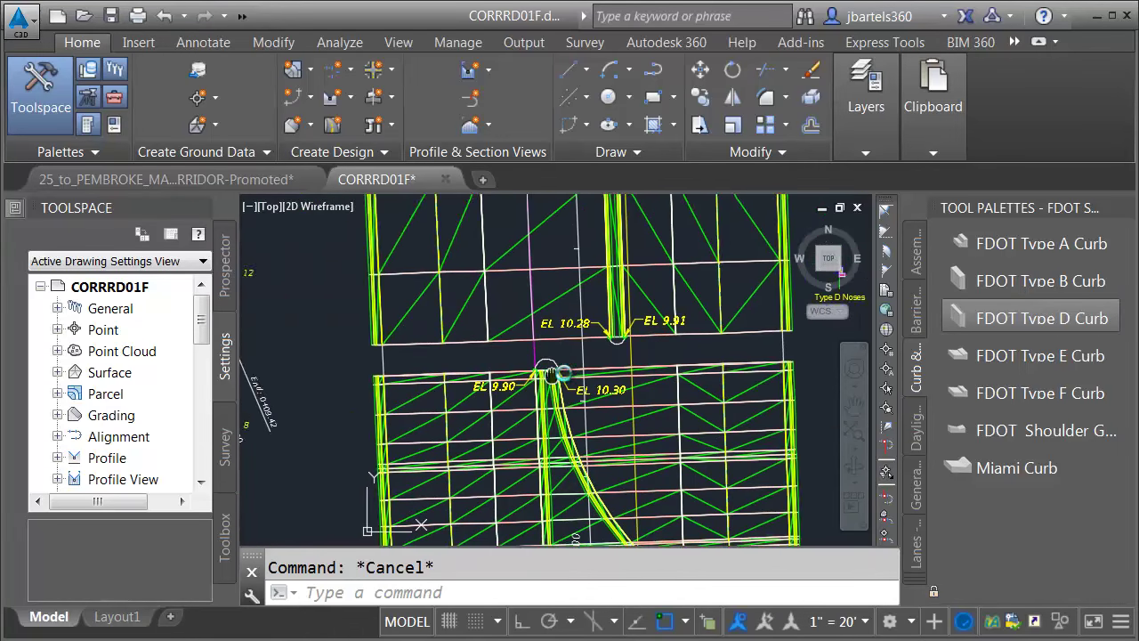
middle_drag(635, 367, 639, 375)
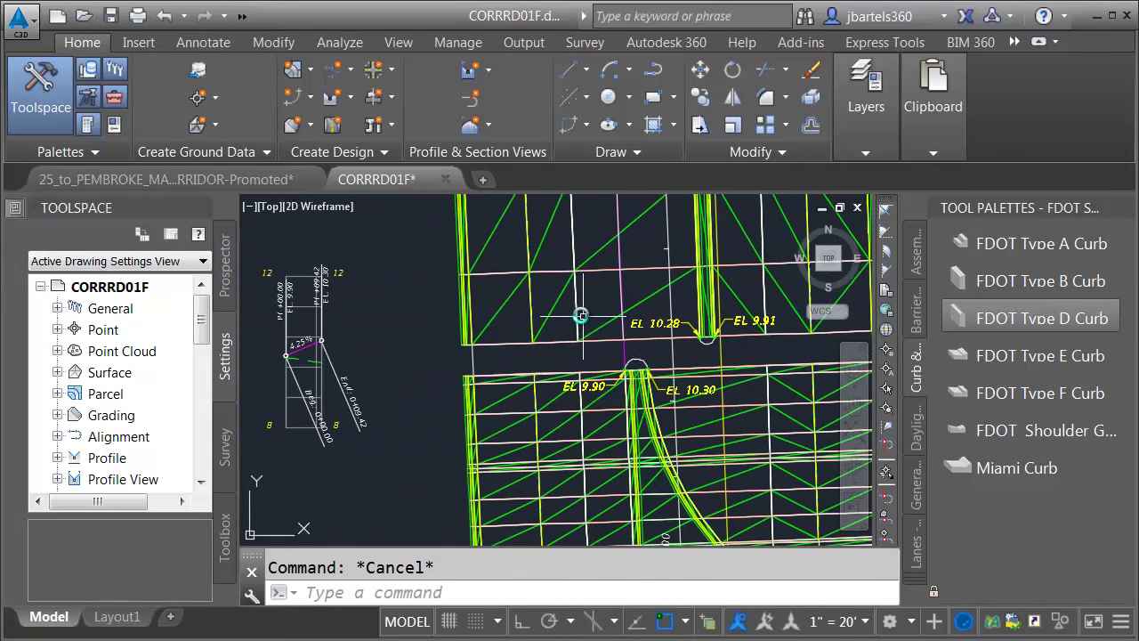
click(377, 96)
click(414, 134)
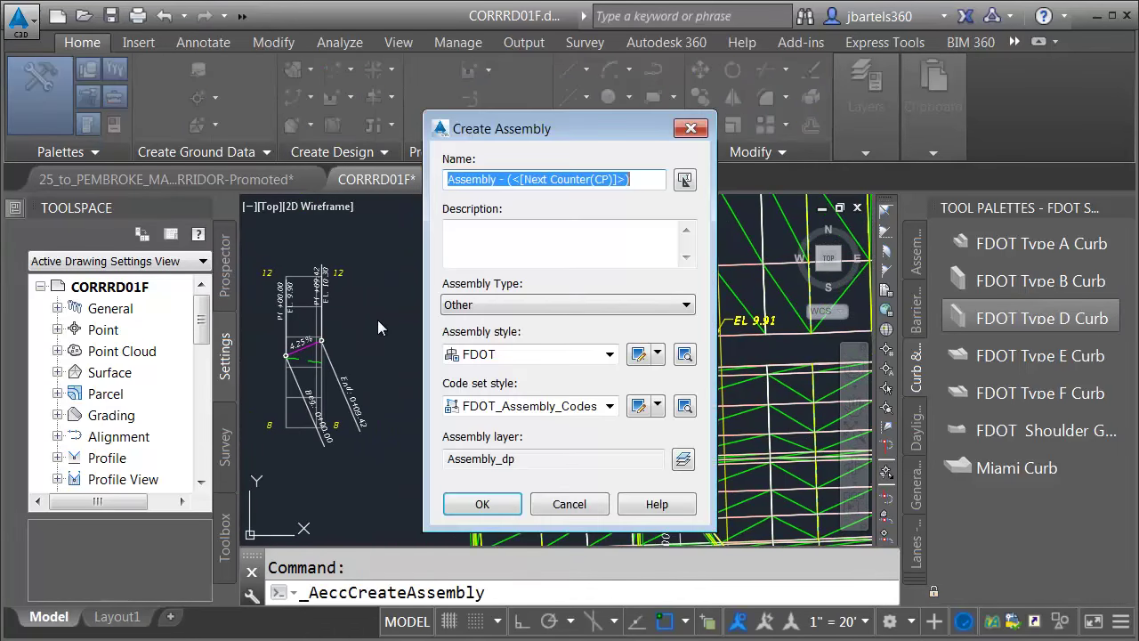
drag(626, 178, 441, 205)
text(Type F Noses)
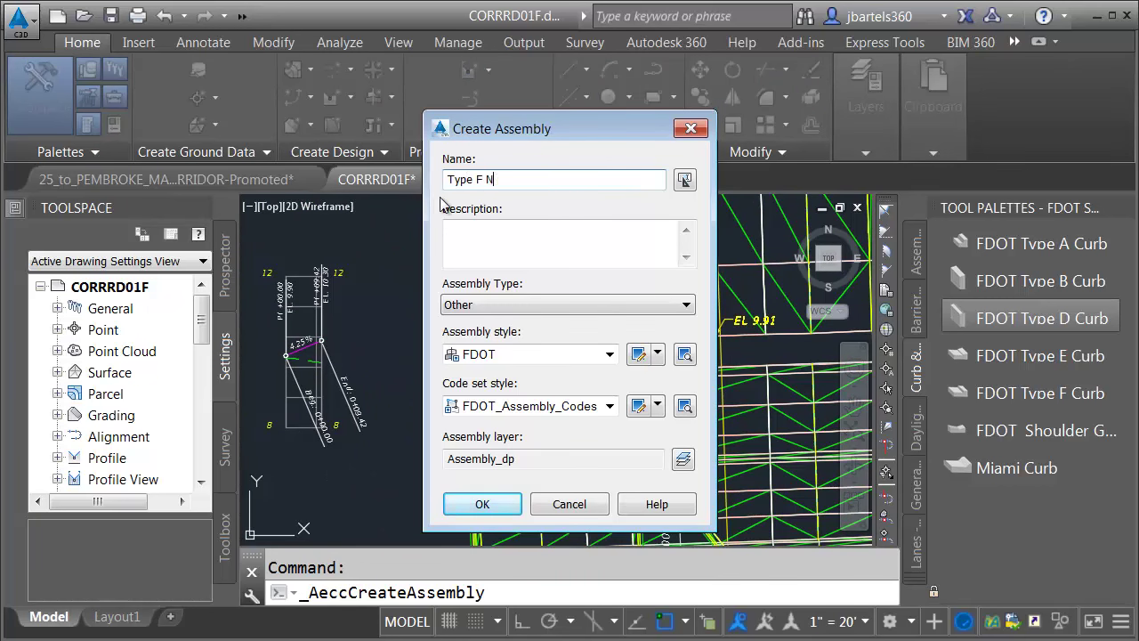
click(497, 505)
click(400, 374)
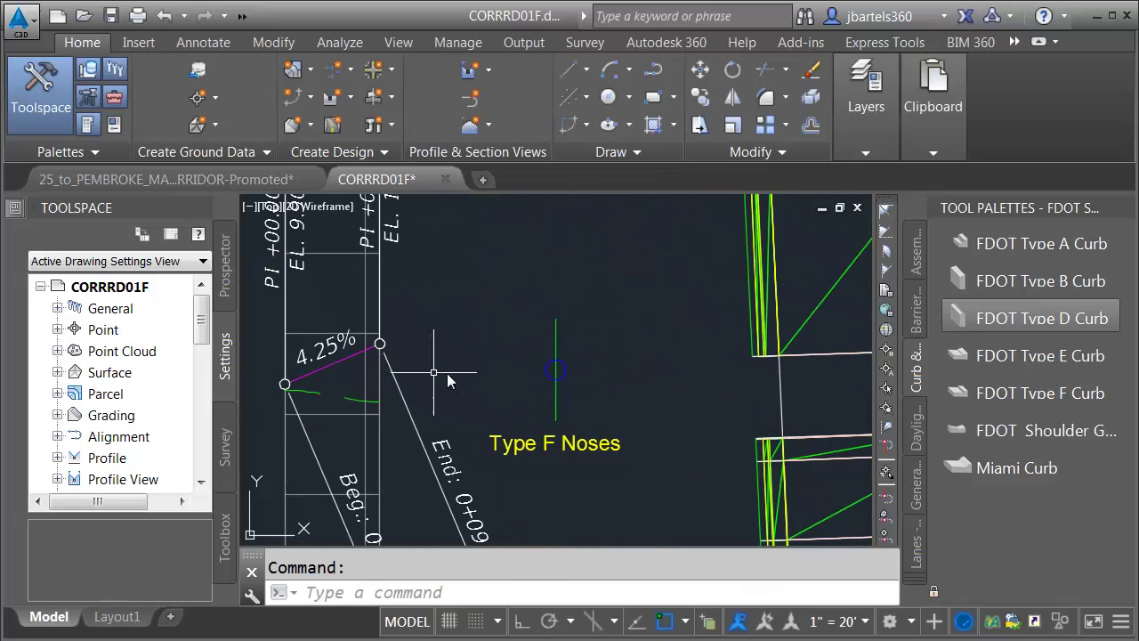
key(Escape)
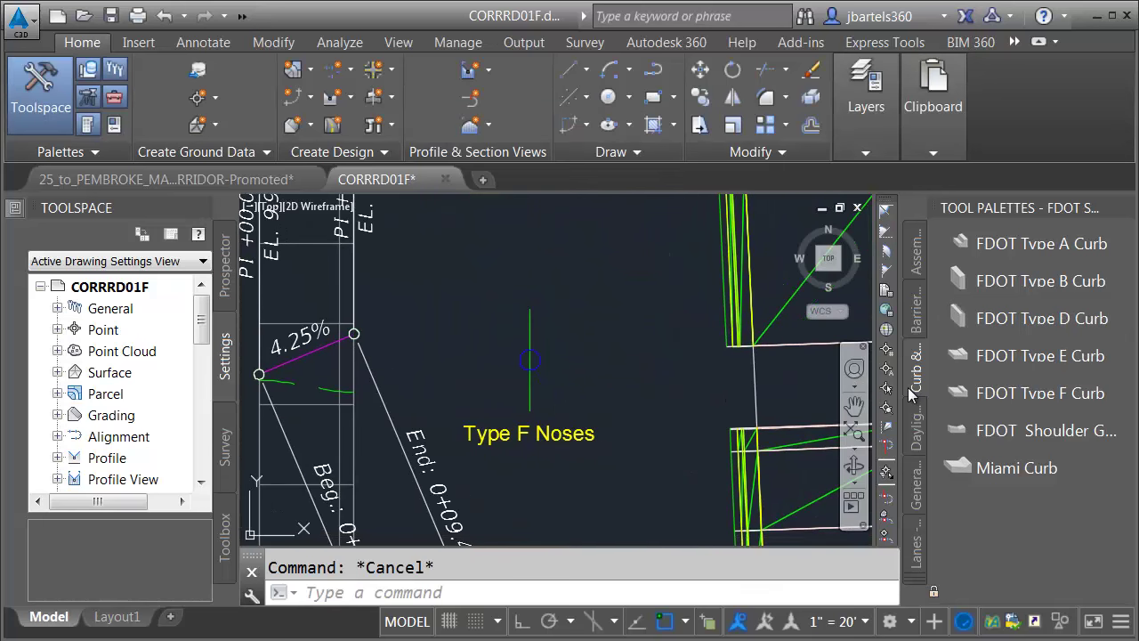
Attach an FDOT Type F Curb subassembly to the Type F Noses assembly.
click(973, 396)
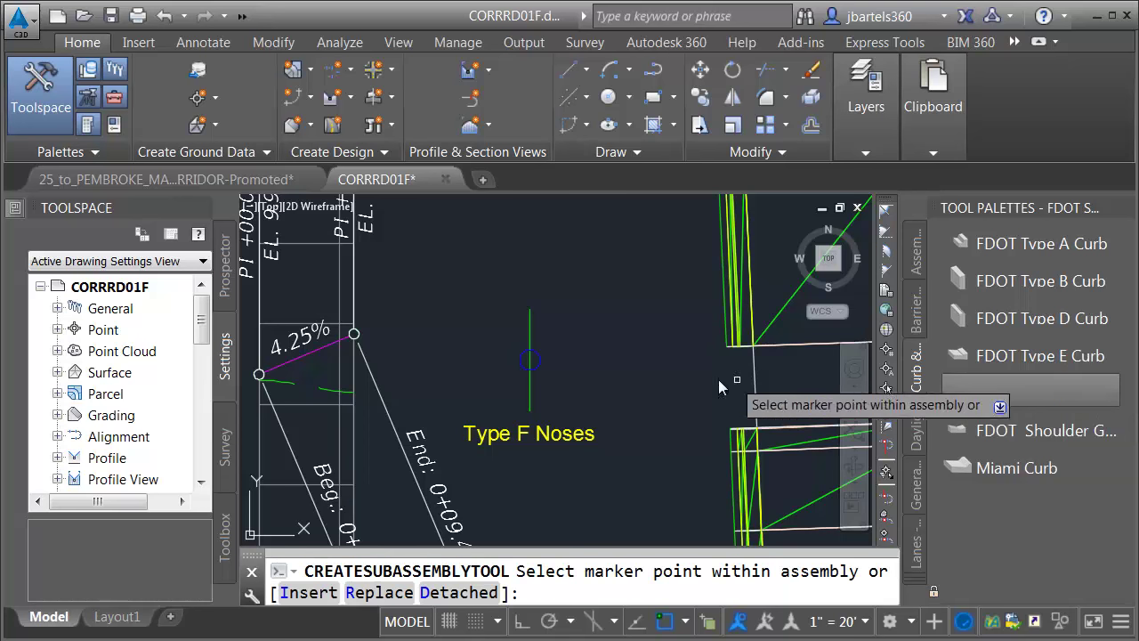
click(539, 362)
key(Escape)
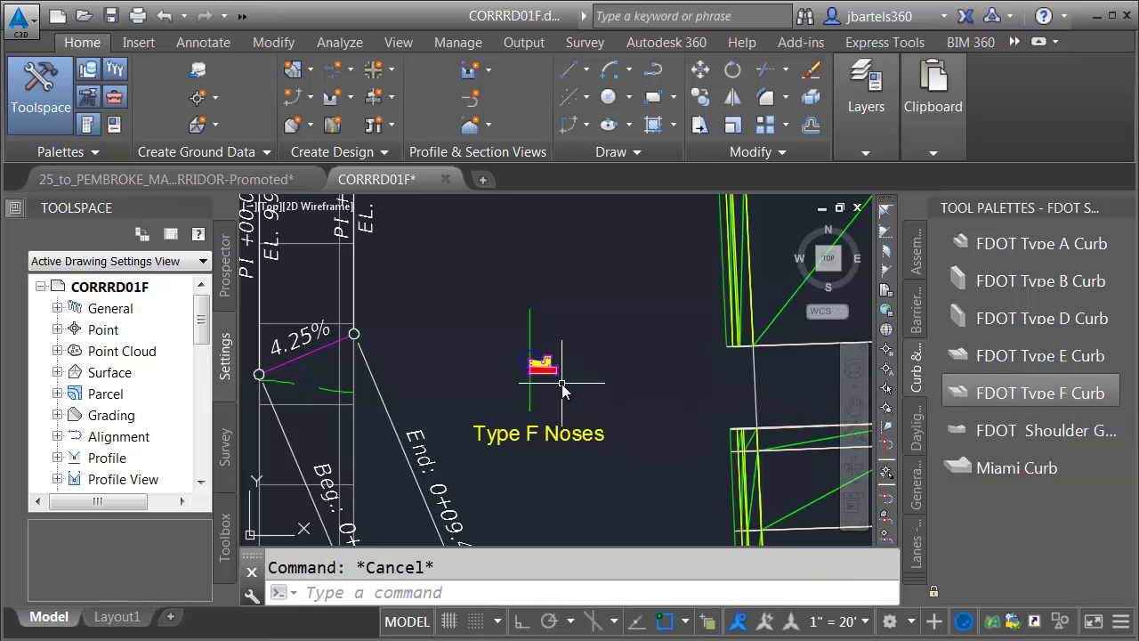
Create a corridor named SR7 Blend Area from alignment Bull Nose NORTH, profile Bull Nose NORTH-FG and assembly Type D Noses.
scroll(562, 389, down, 2)
middle_drag(794, 388, 448, 387)
scroll(525, 388, up, 4)
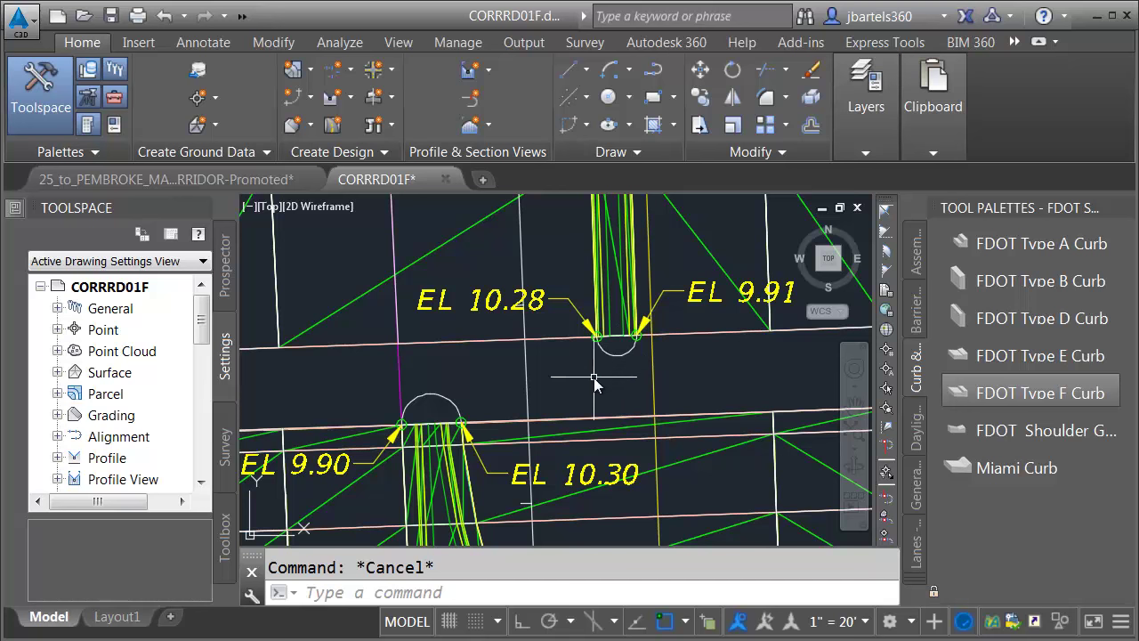
click(323, 122)
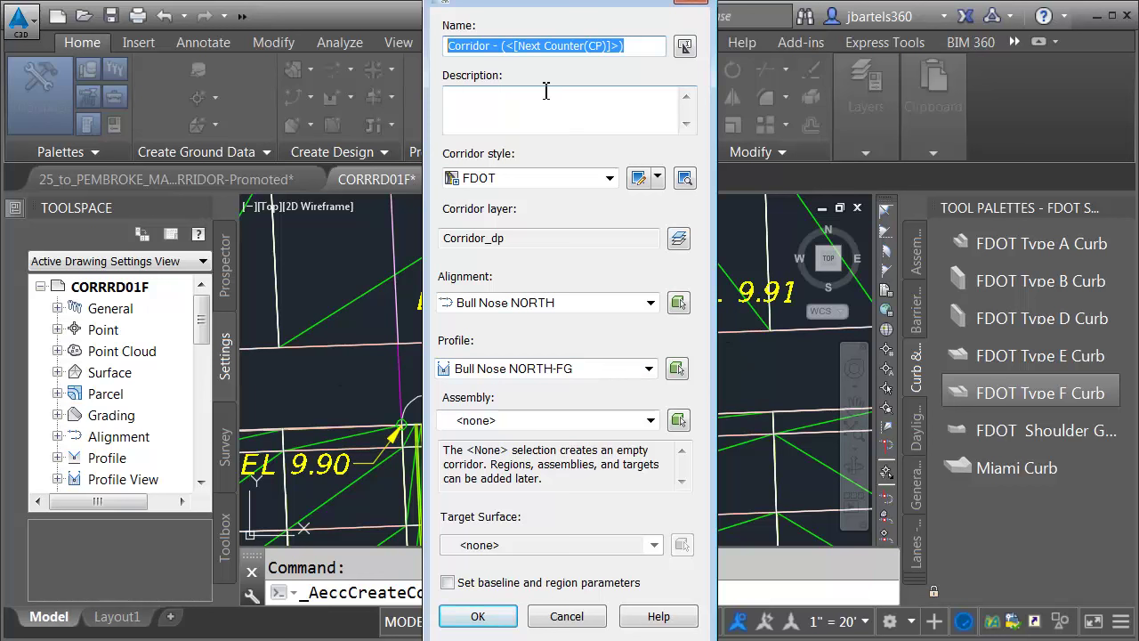
text(SR7 Blend Area)
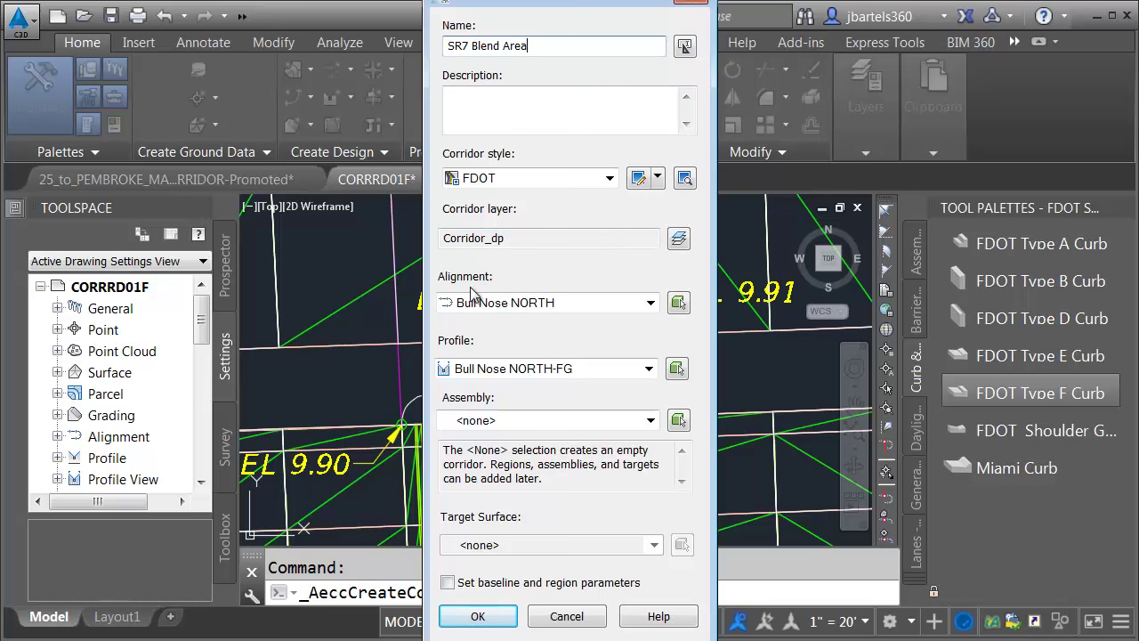
click(497, 420)
click(498, 487)
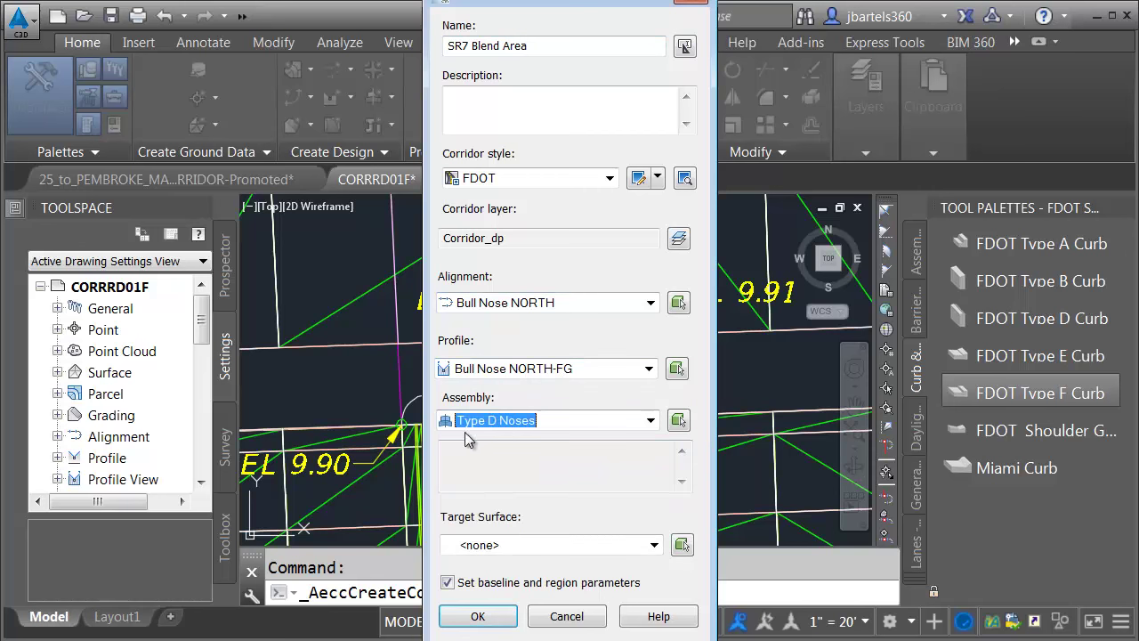
click(453, 615)
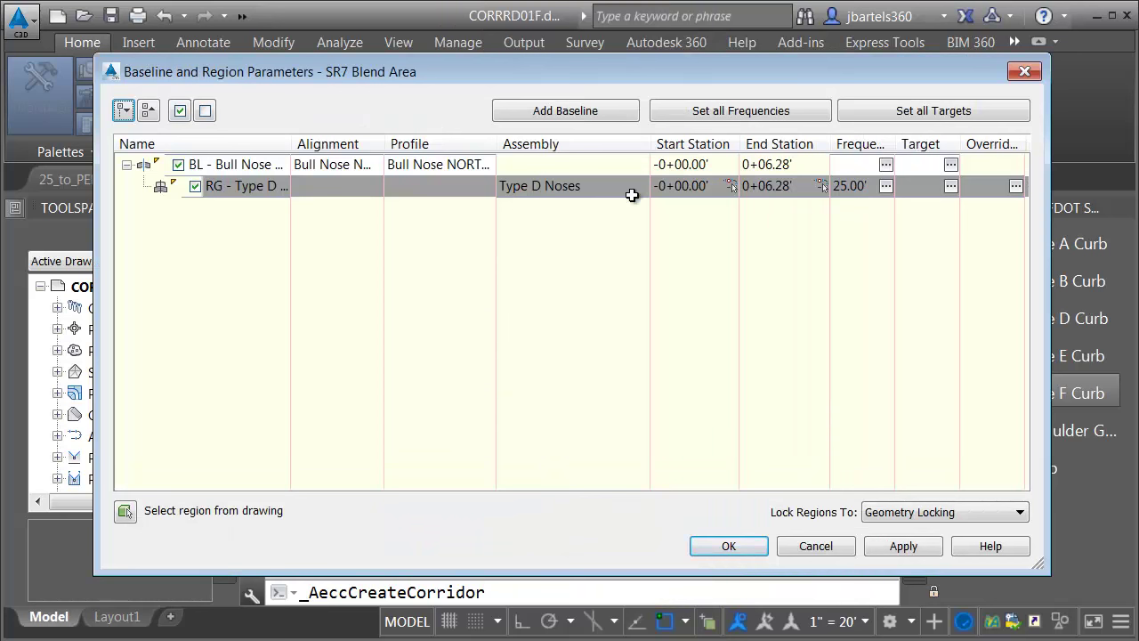
Set the Type D Noses region's curve increment to 1 foot and rebuild the SR7 Blend Area corridor.
click(885, 186)
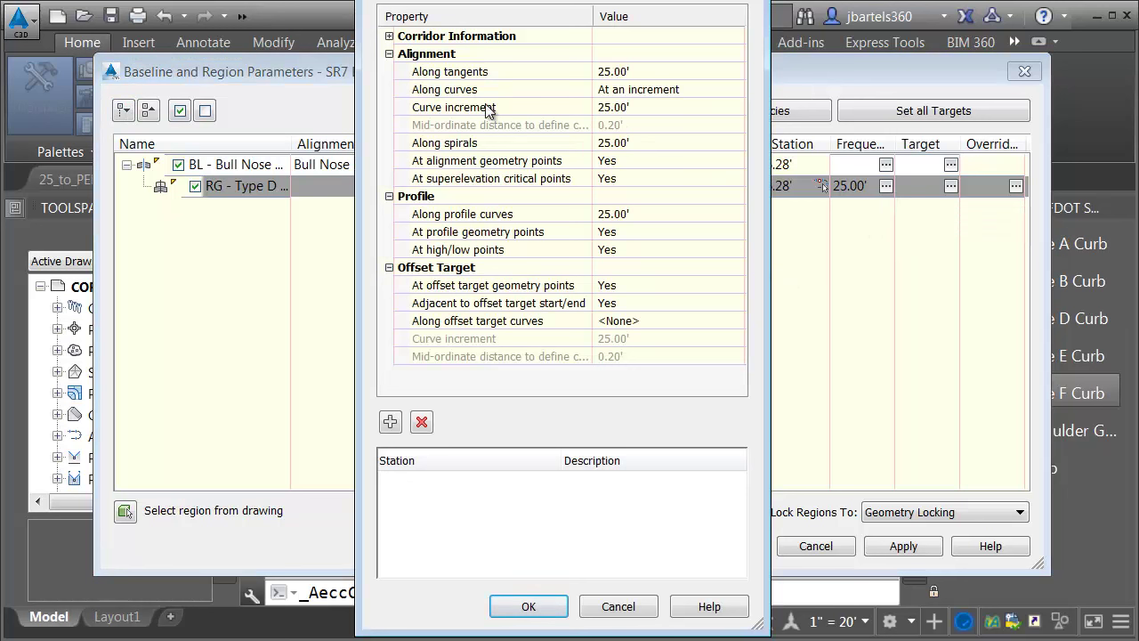
click(597, 108)
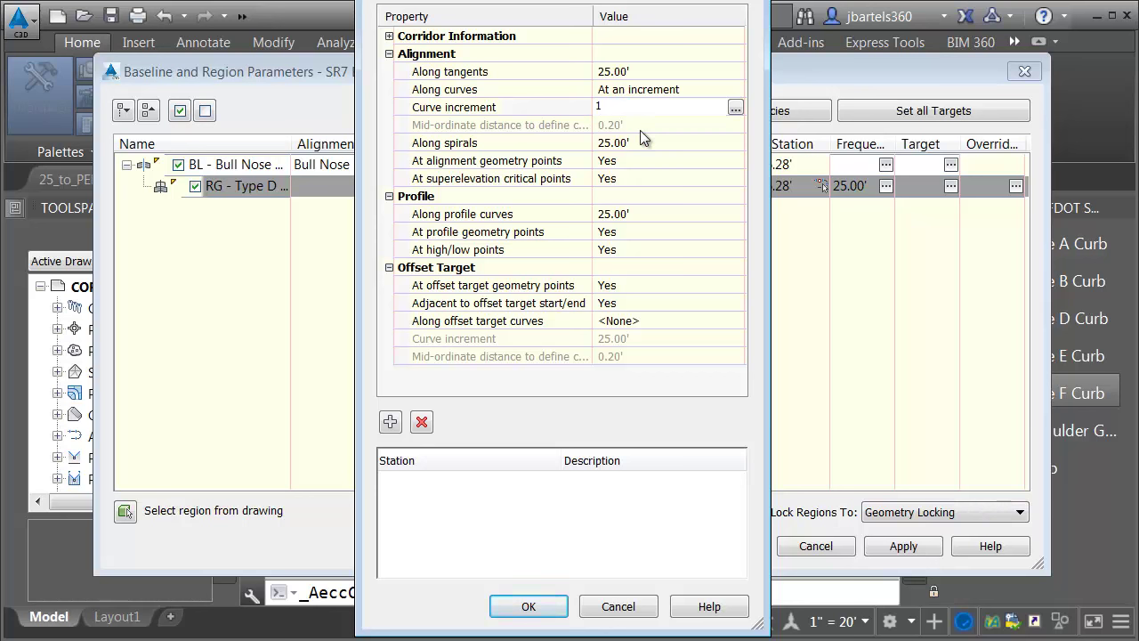
text(1)
key(Return)
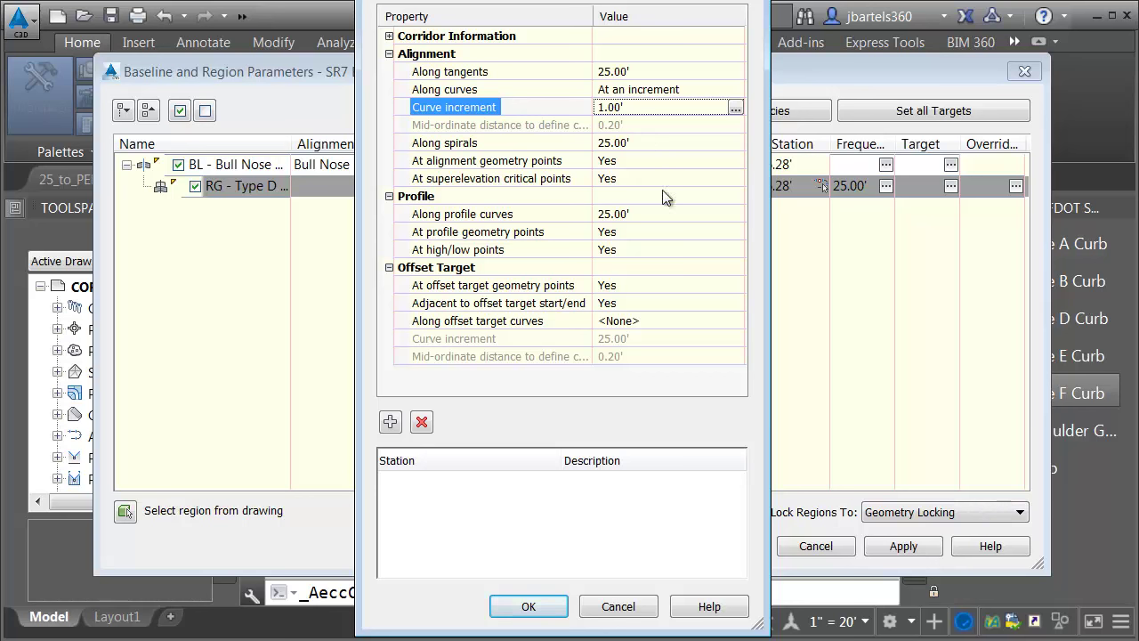
click(527, 605)
click(709, 544)
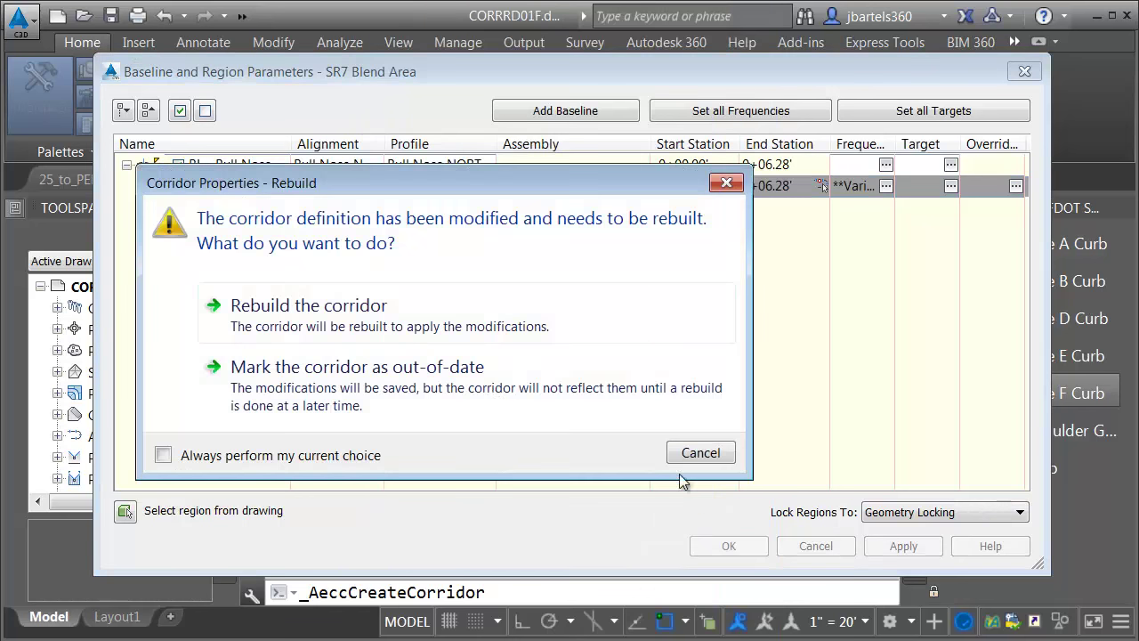
click(360, 318)
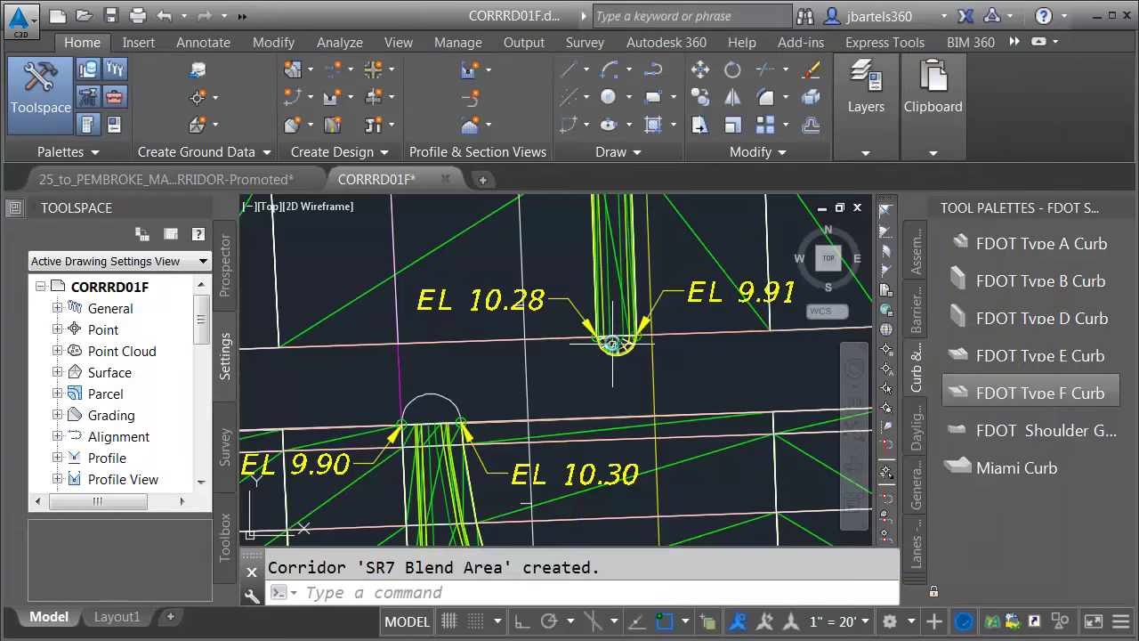
Add a baseline to the SR7 Blend Area corridor using alignment Bull Nose SOUTH and profile Bull Nose SOUTH-FG.
scroll(613, 351, up, 4)
scroll(614, 356, down, 4)
middle_drag(580, 376, 592, 363)
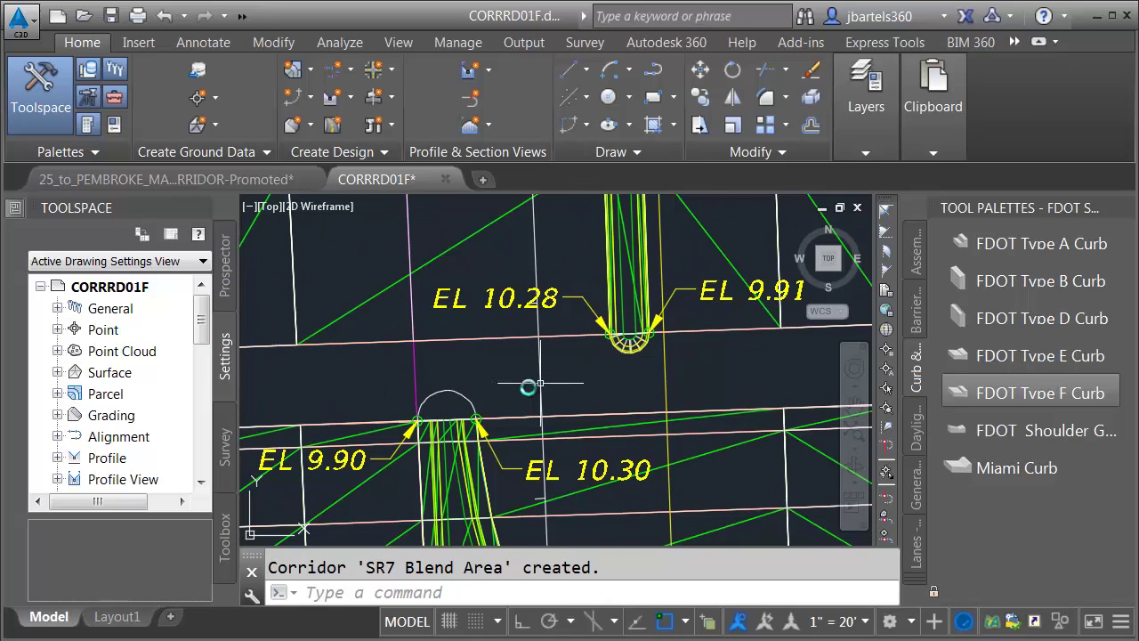
click(628, 341)
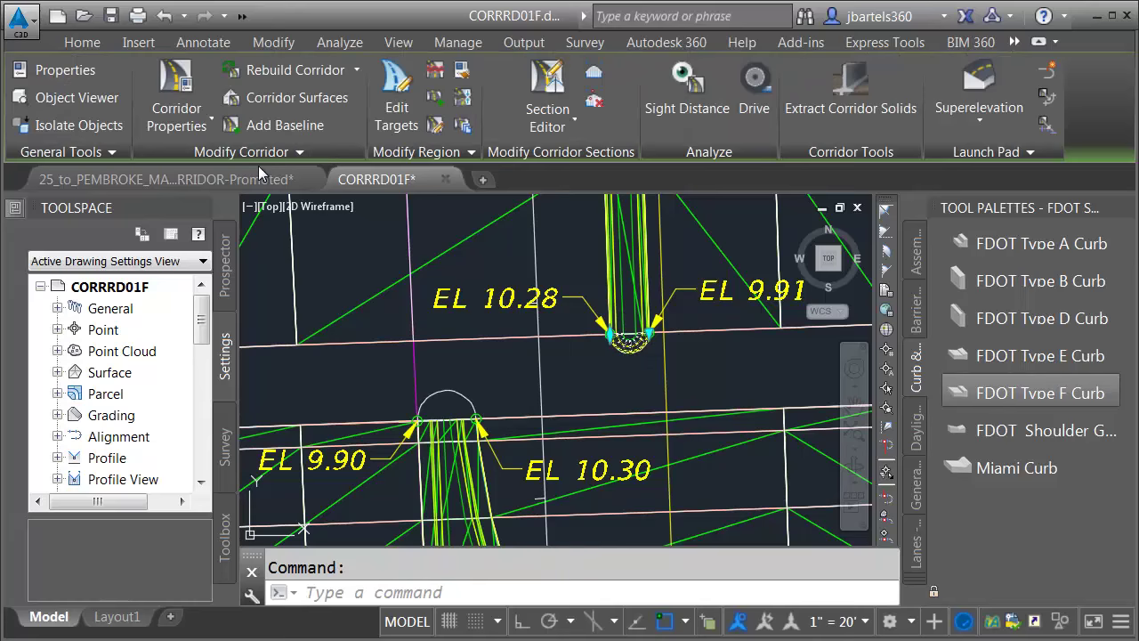
click(177, 89)
click(213, 103)
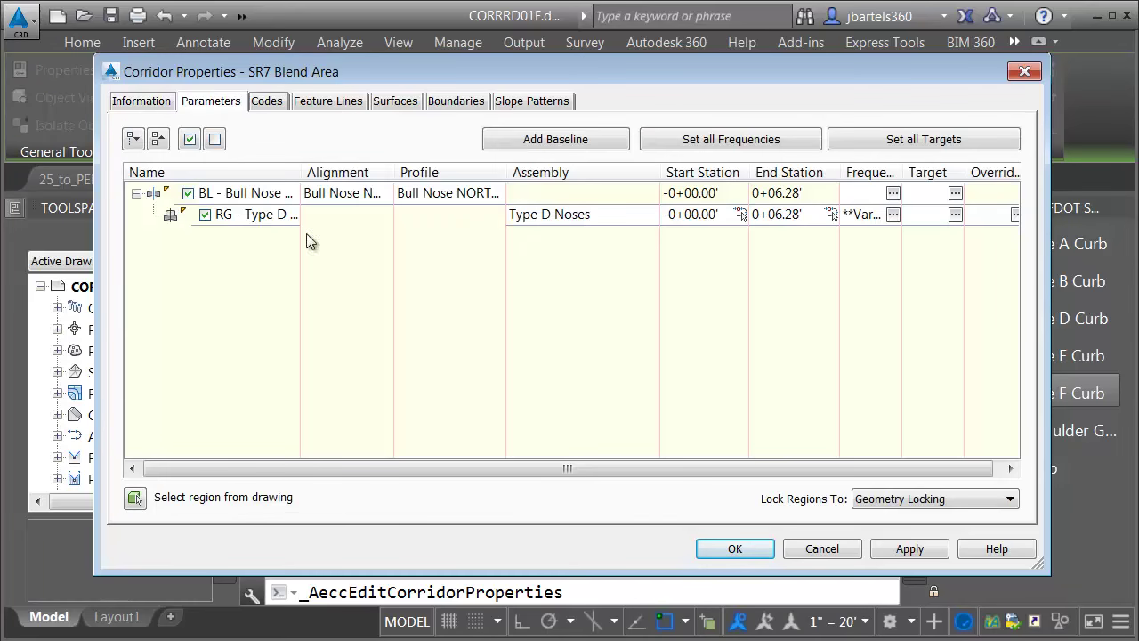
click(534, 140)
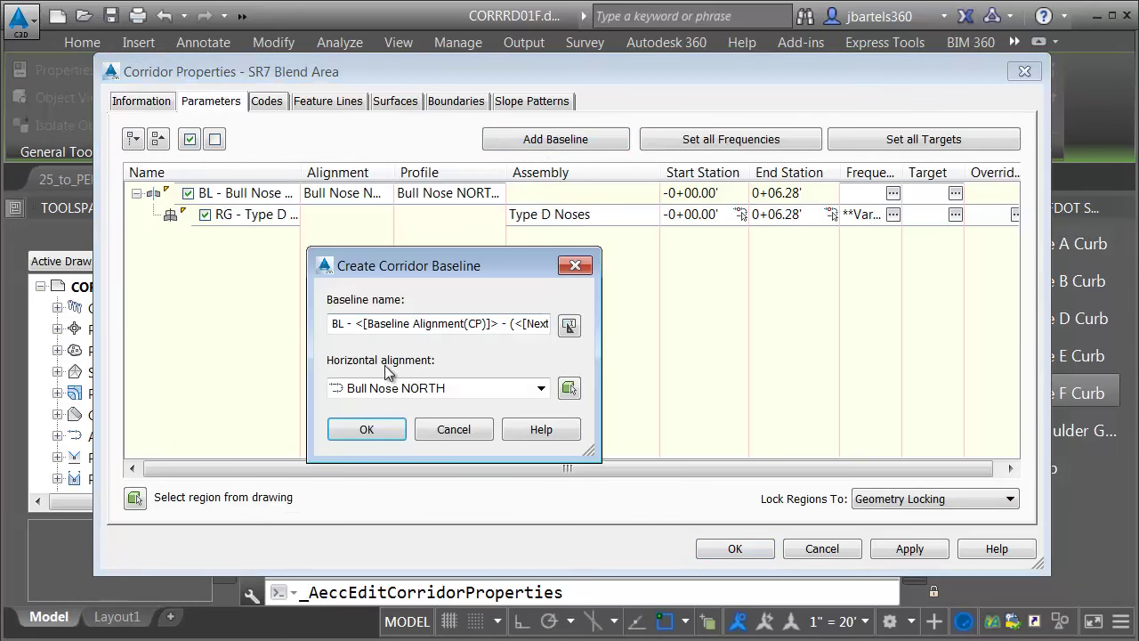
click(391, 398)
click(399, 426)
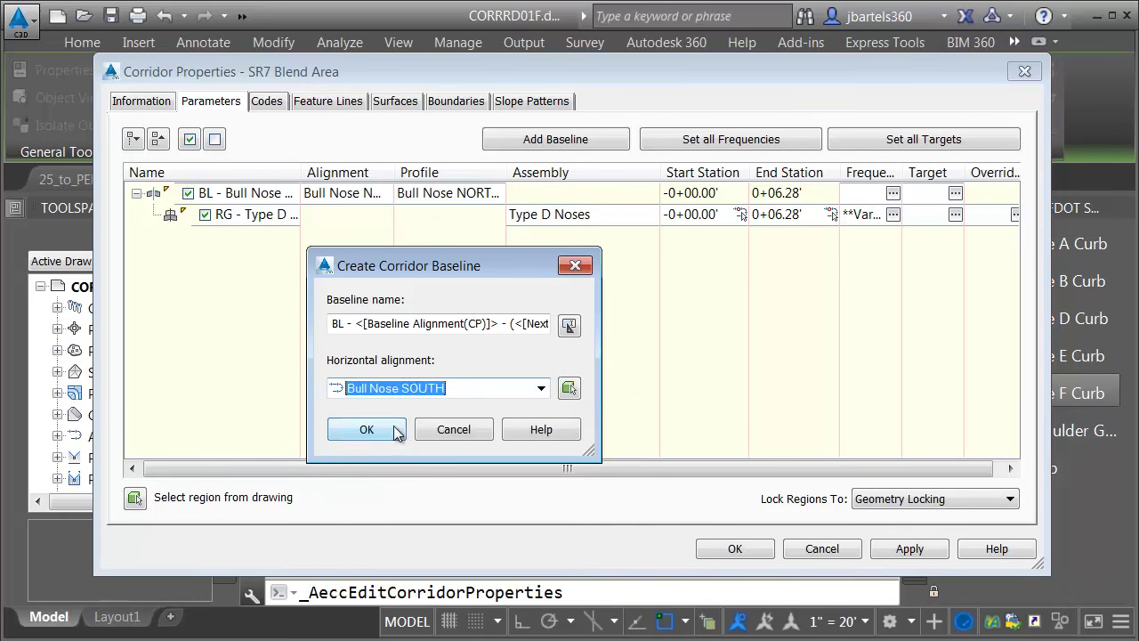
click(373, 428)
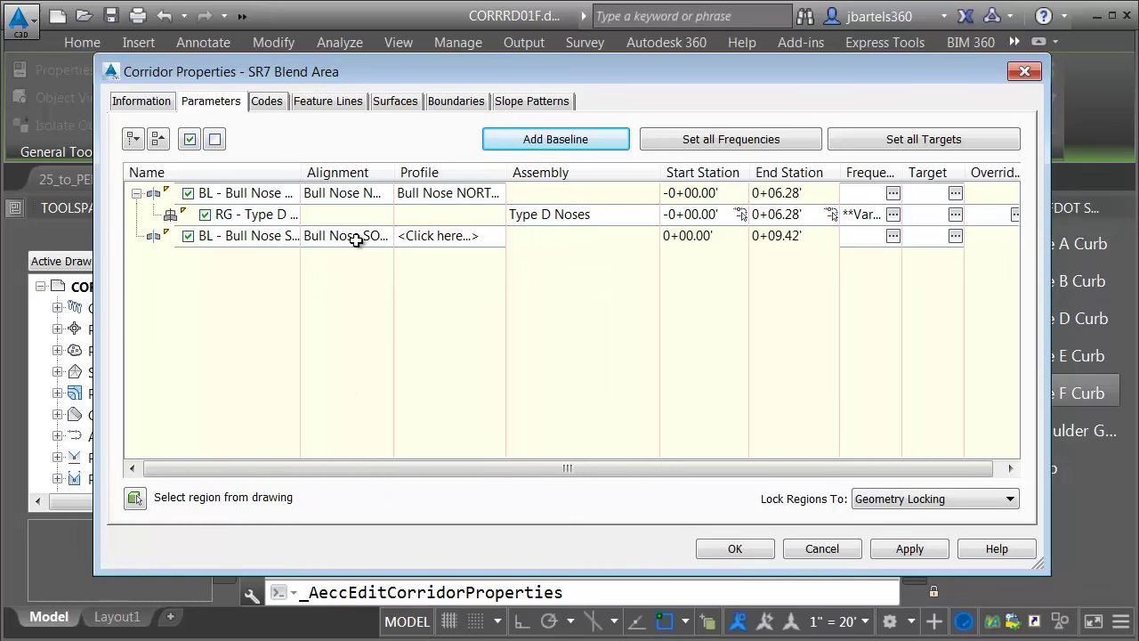
click(430, 237)
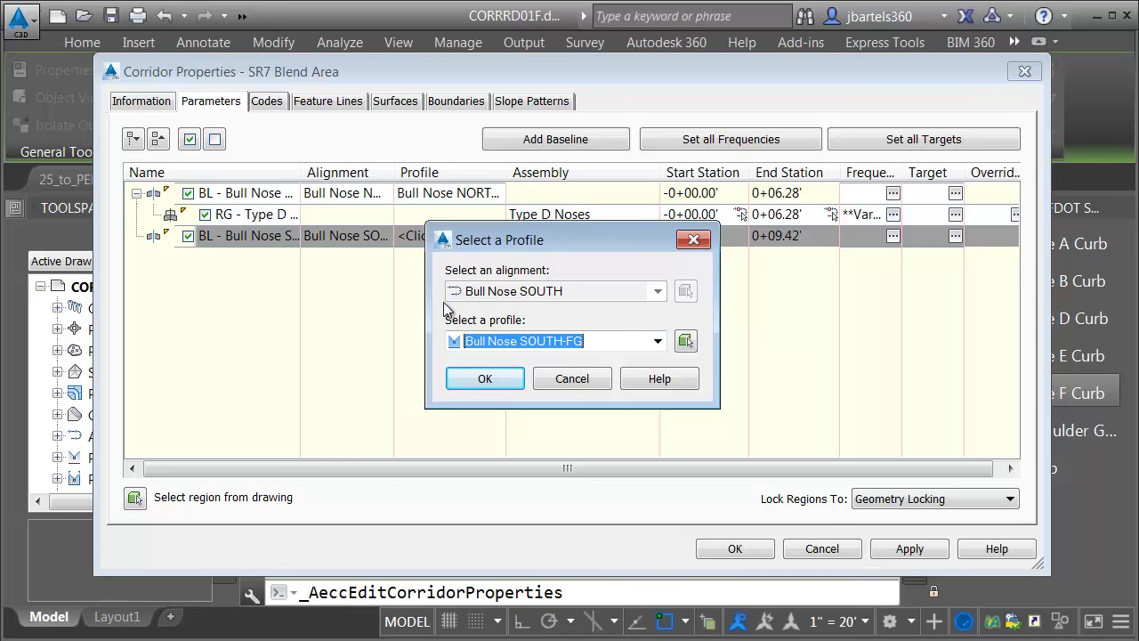
click(485, 378)
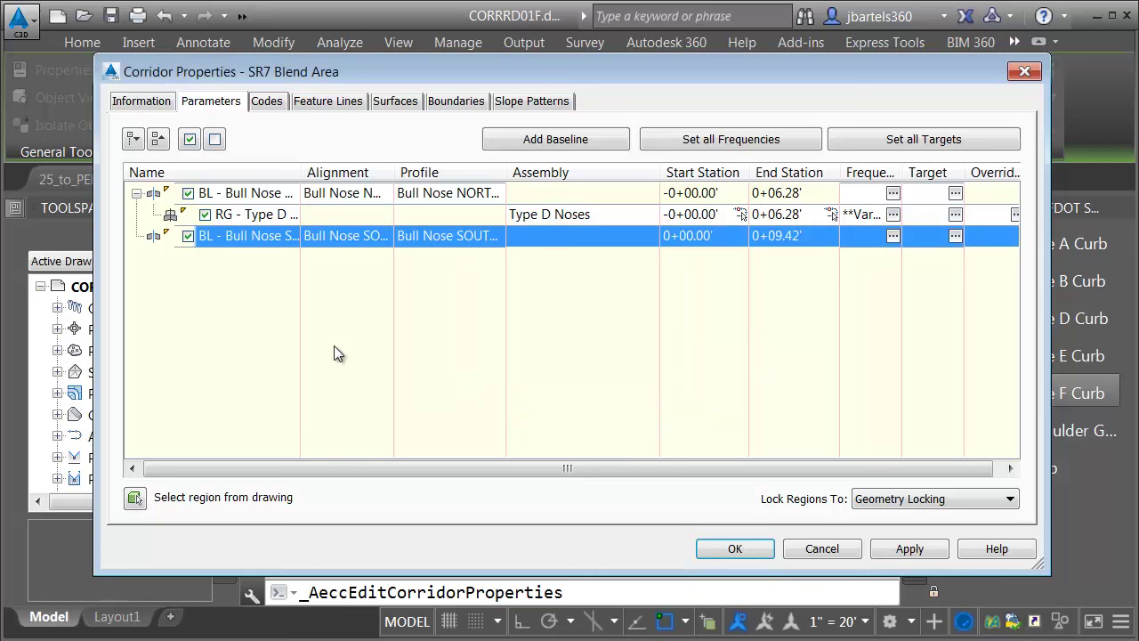
Add a region with the Type F Noses assembly to the Bull Nose SOUTH baseline.
right_click(233, 237)
click(262, 247)
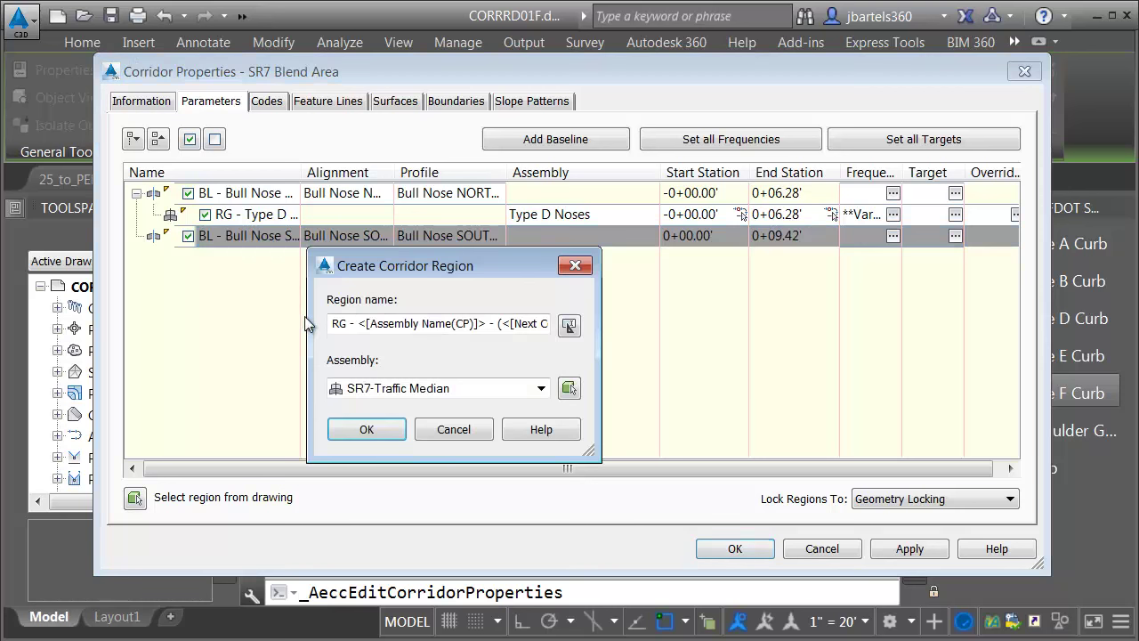
click(357, 388)
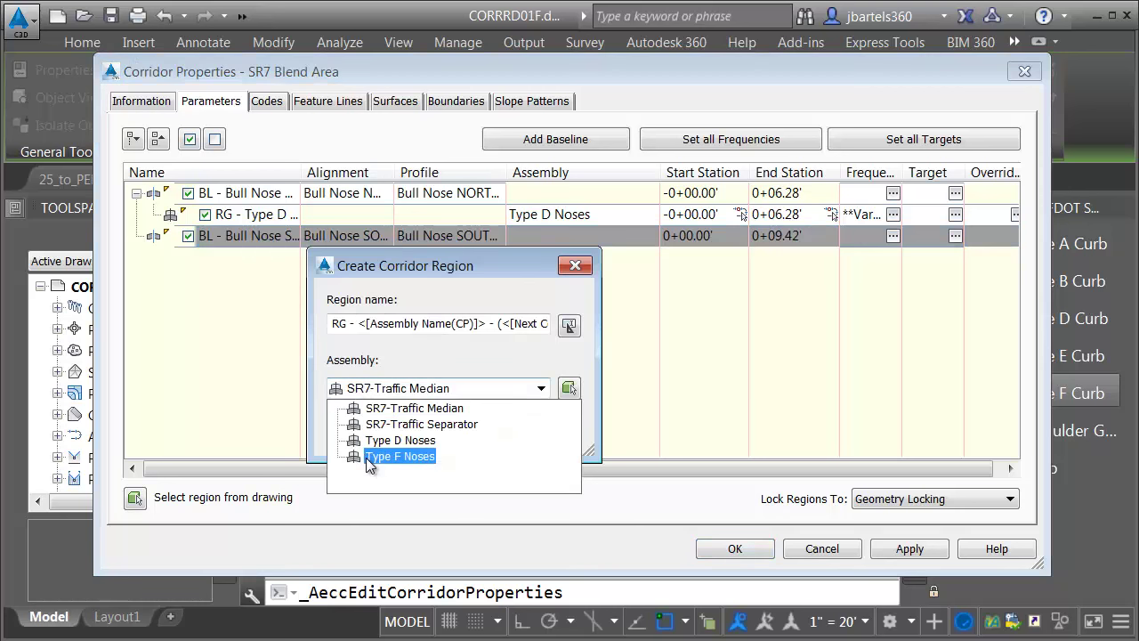
click(366, 457)
click(376, 427)
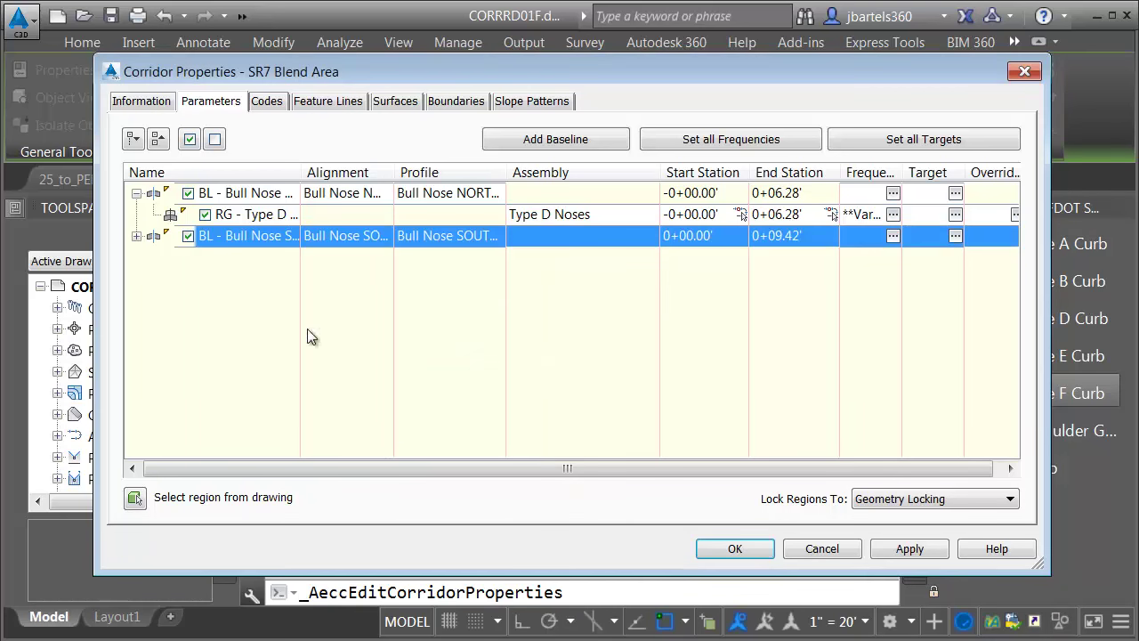
Set the Type F Noses region's curve increment to 1 foot and rebuild the corridor.
click(136, 237)
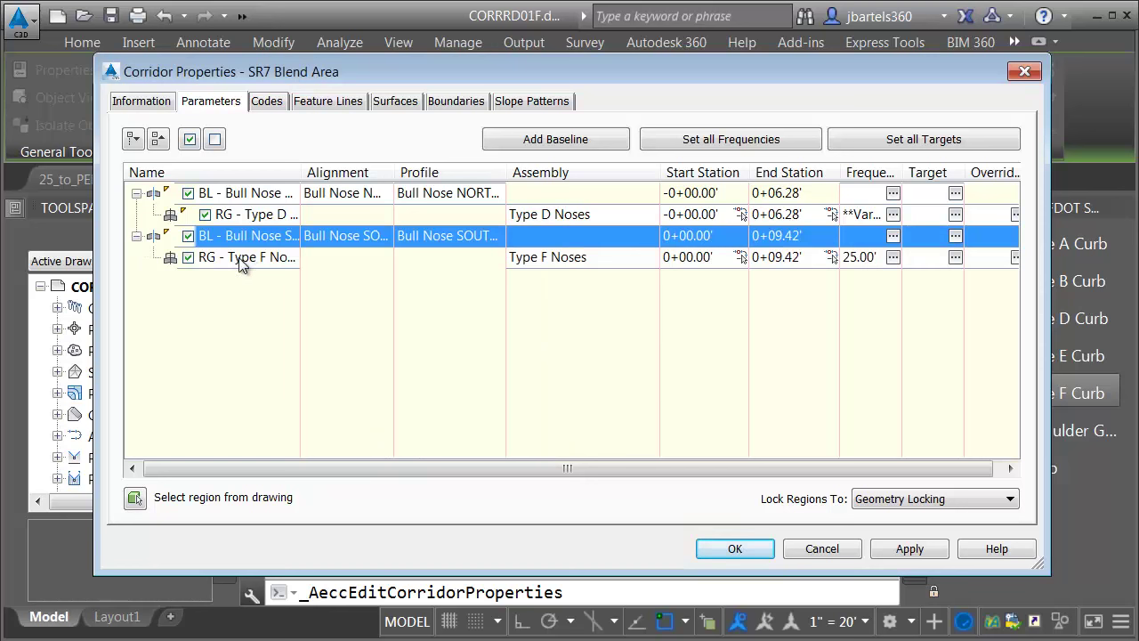
click(214, 258)
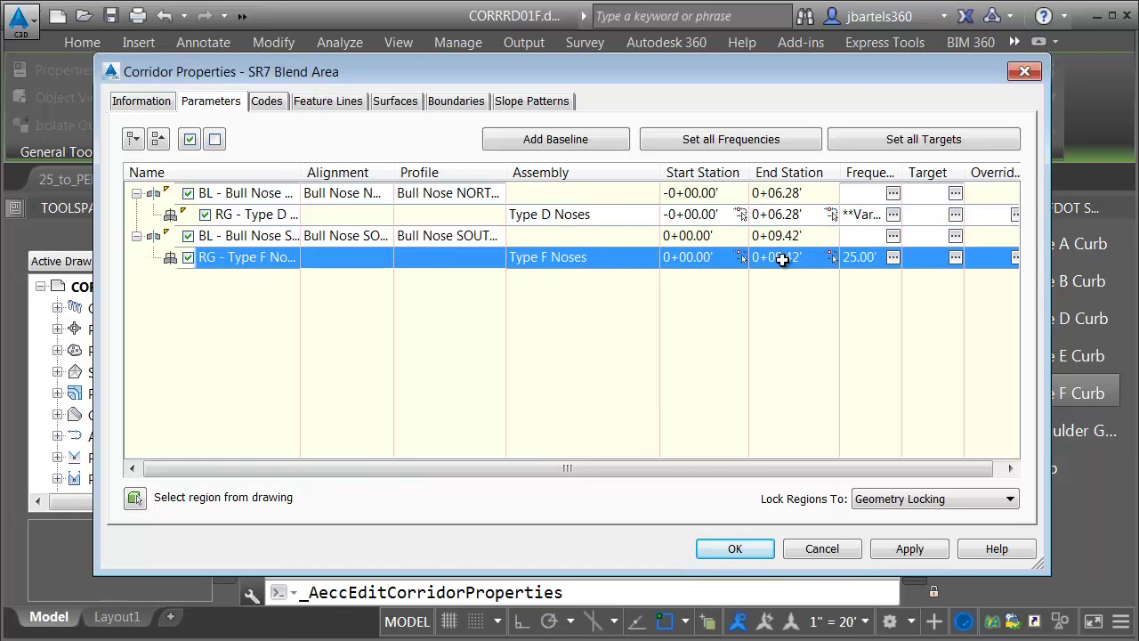
click(893, 257)
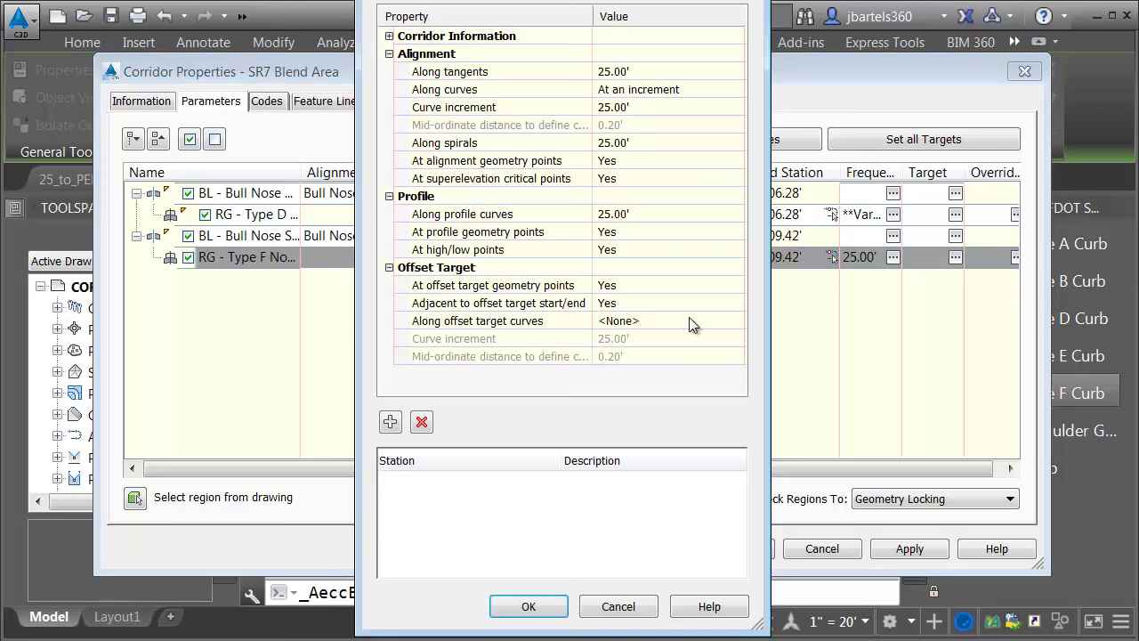
click(610, 109)
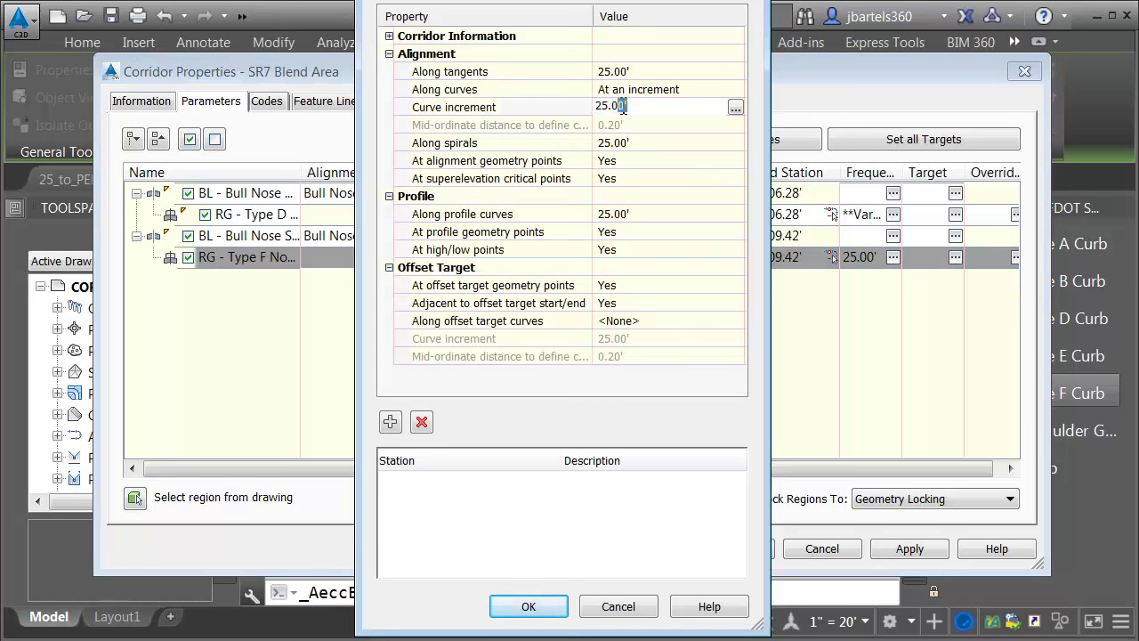
text(1)
key(Return)
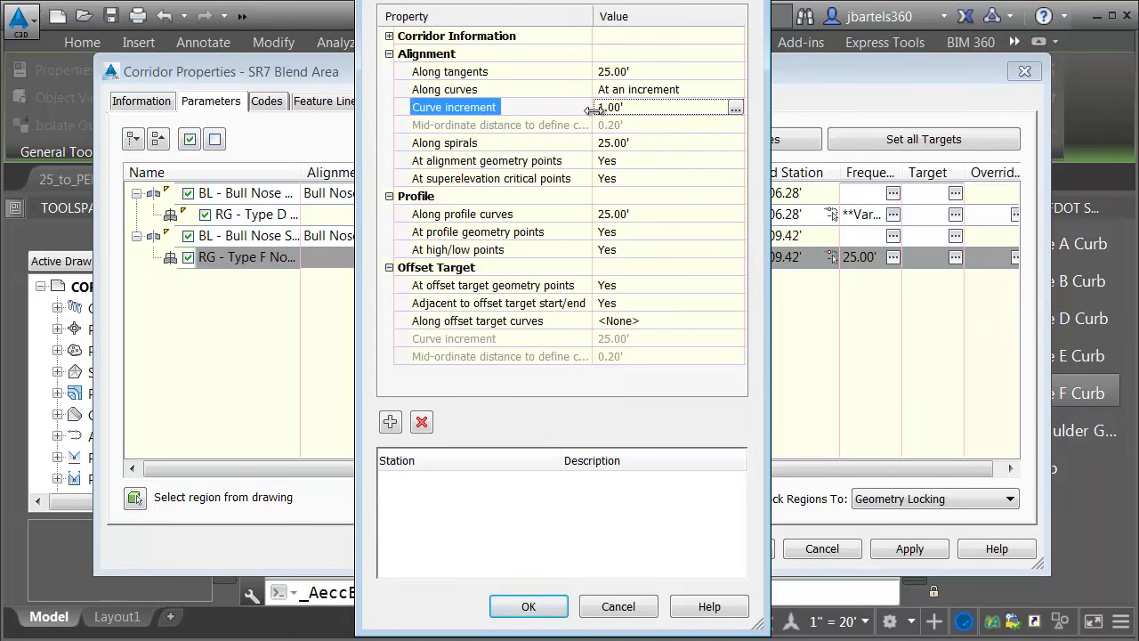
click(528, 606)
click(734, 549)
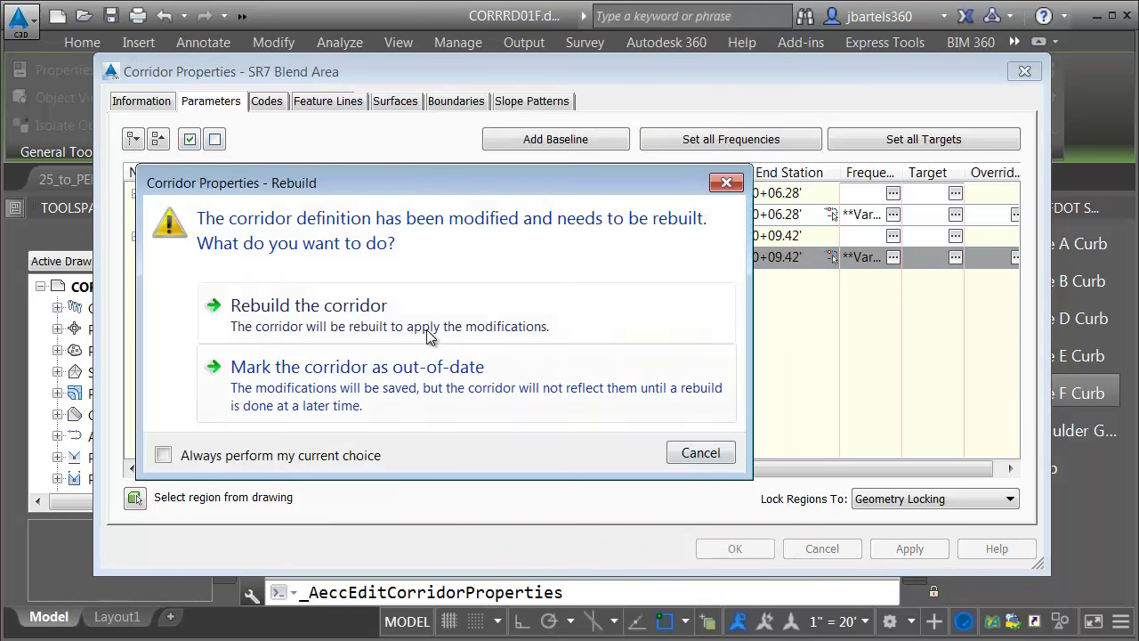
click(364, 313)
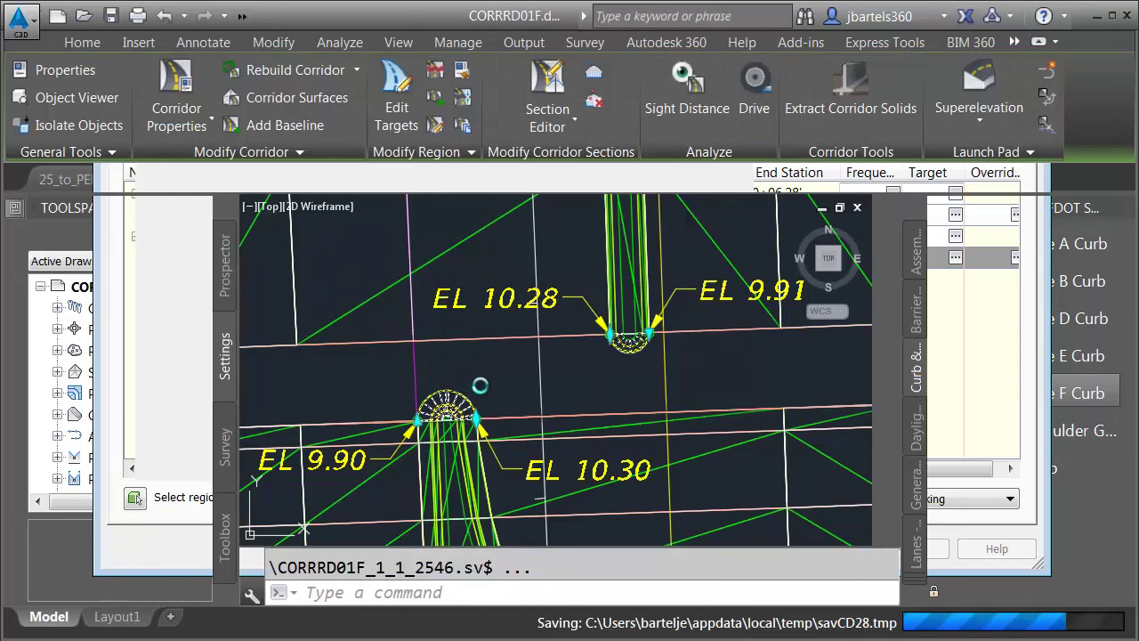
key(Escape)
Isolate the SR7 Blend Area corridor in the drawing and close the tool palettes.
scroll(516, 405, up, 2)
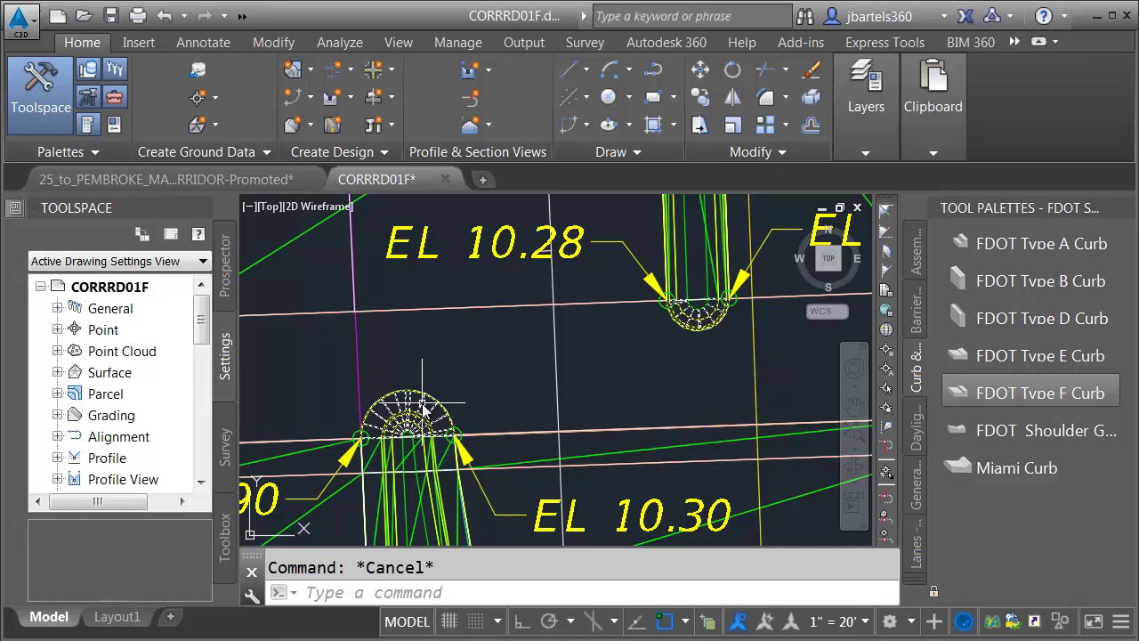
click(469, 385)
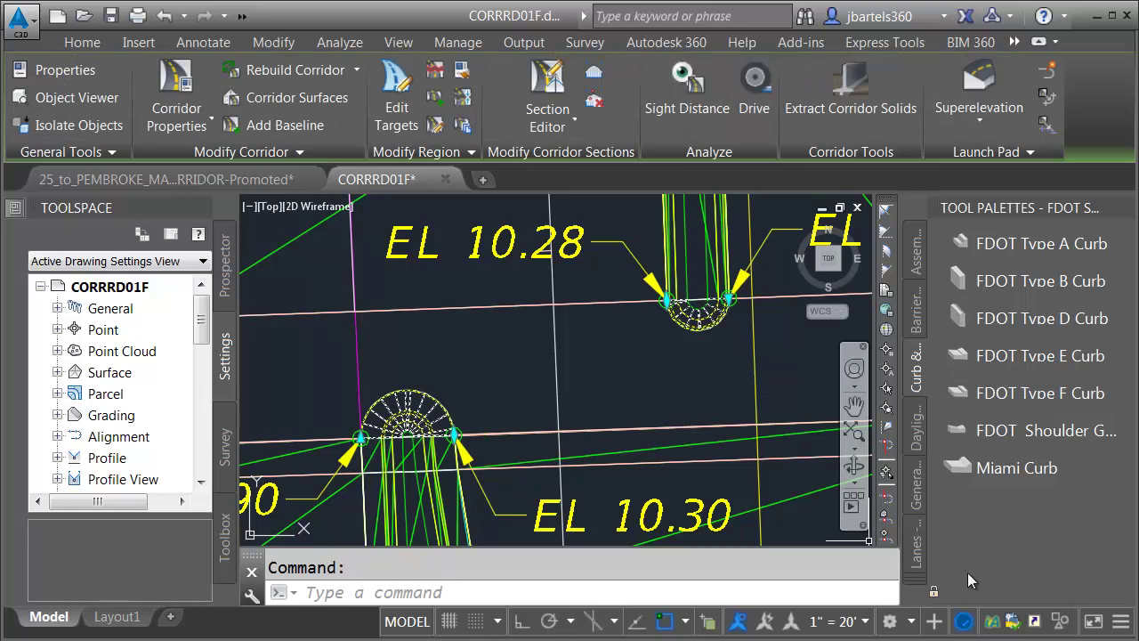
click(1059, 621)
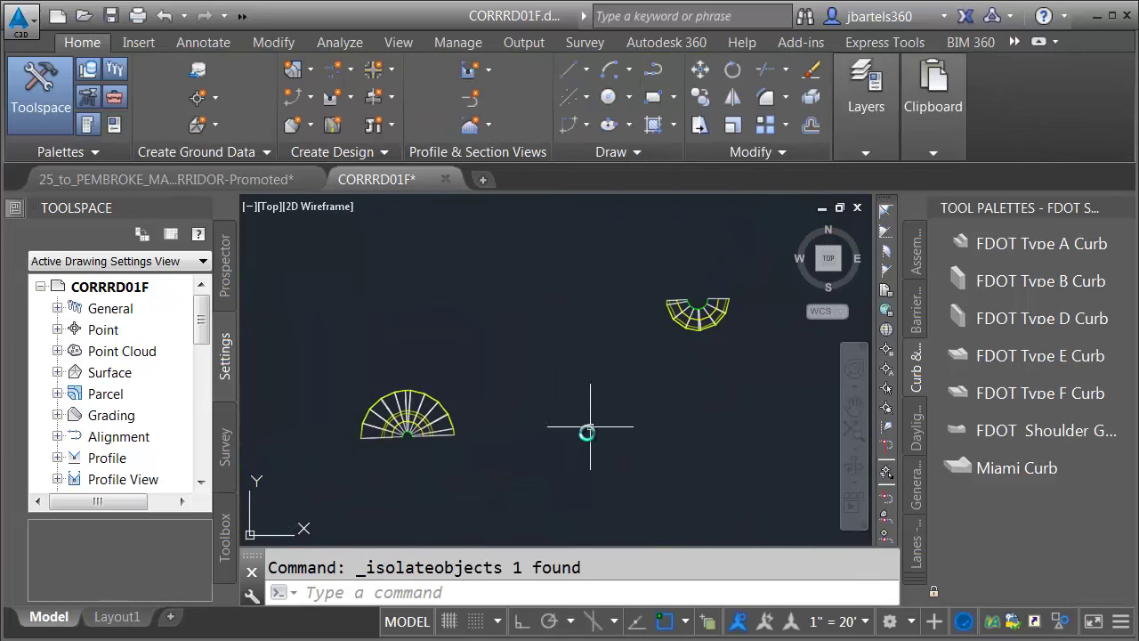
click(1126, 207)
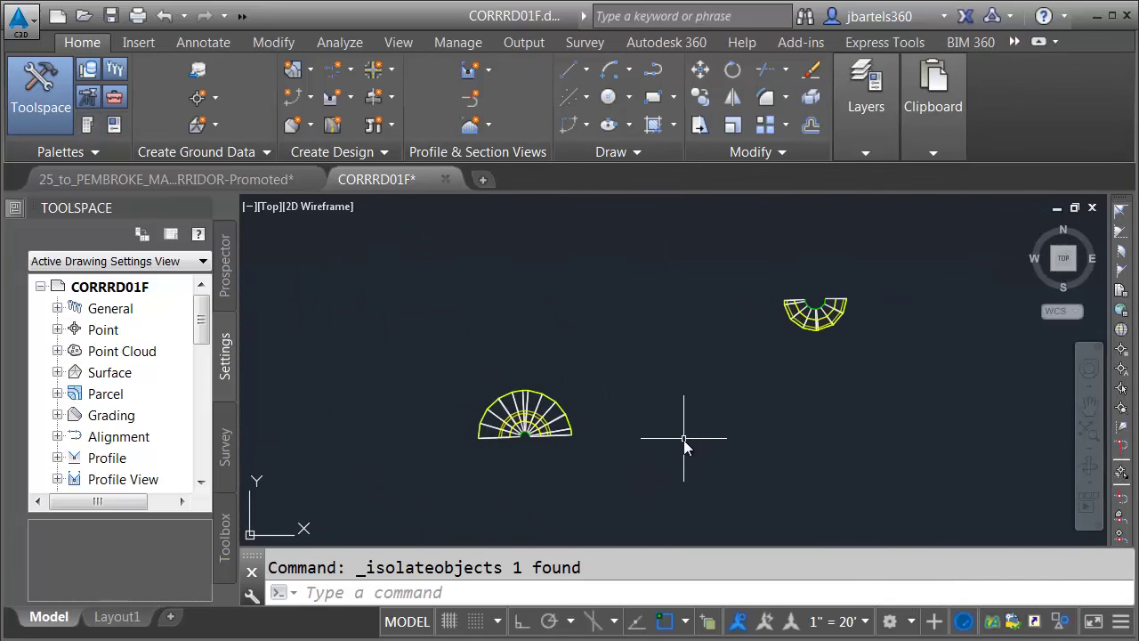
Extract the upper outer Flange line of the south bull nose as a corridor feature line named "Bull Nose South" in Site 1.
shift+middle_drag(706, 465, 656, 388)
scroll(640, 374, up, 3)
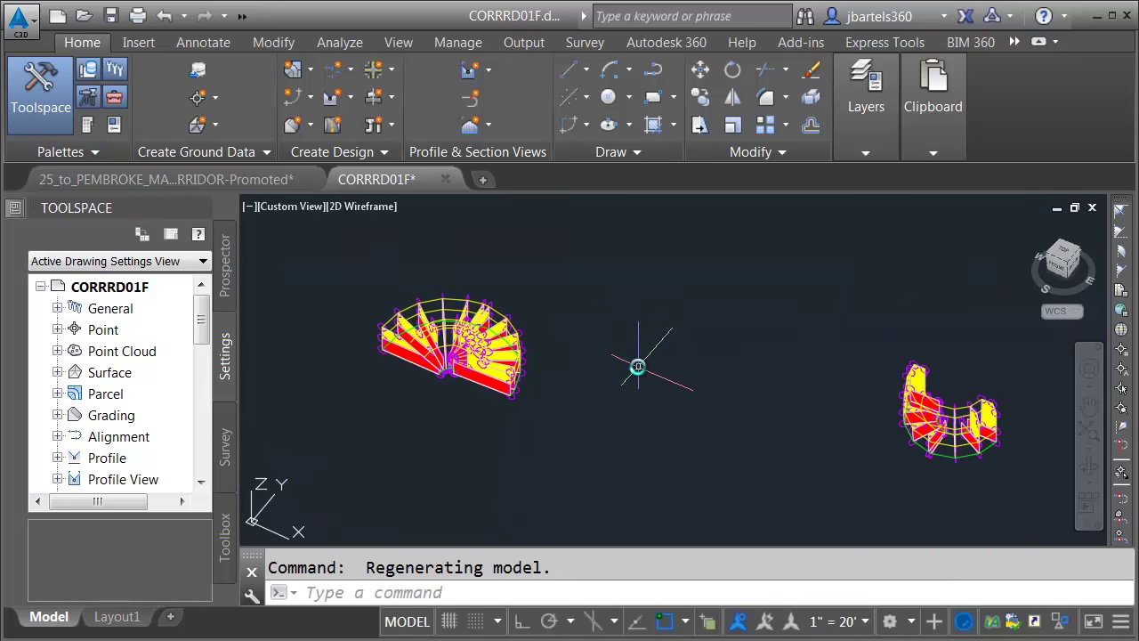
shift+middle_drag(608, 354, 600, 353)
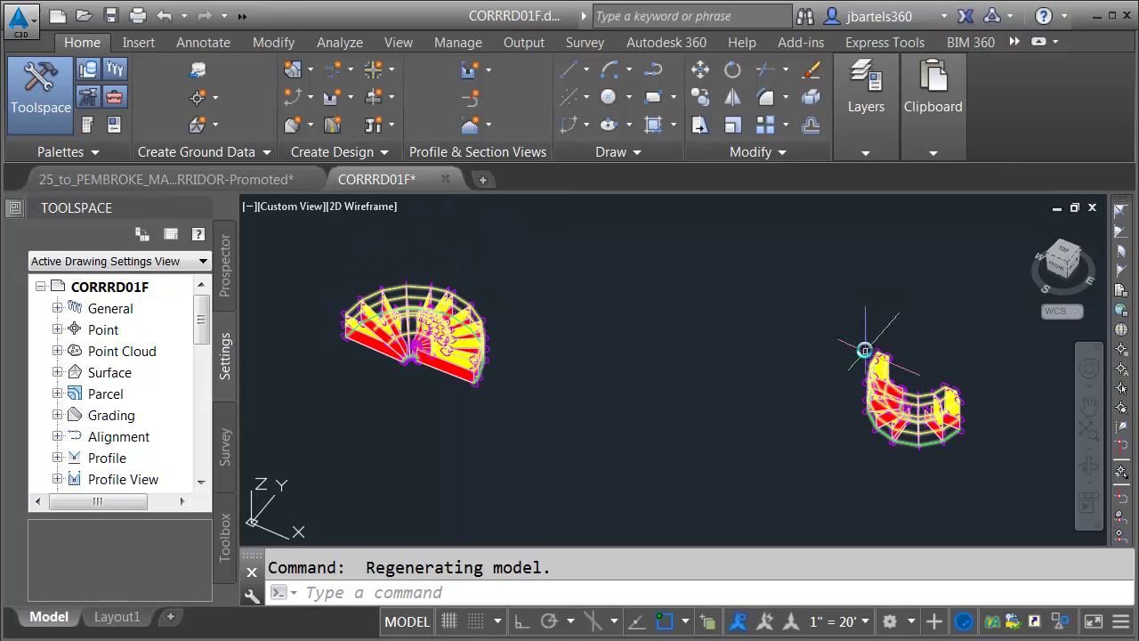
scroll(392, 323, up, 2)
shift+middle_drag(385, 325, 436, 258)
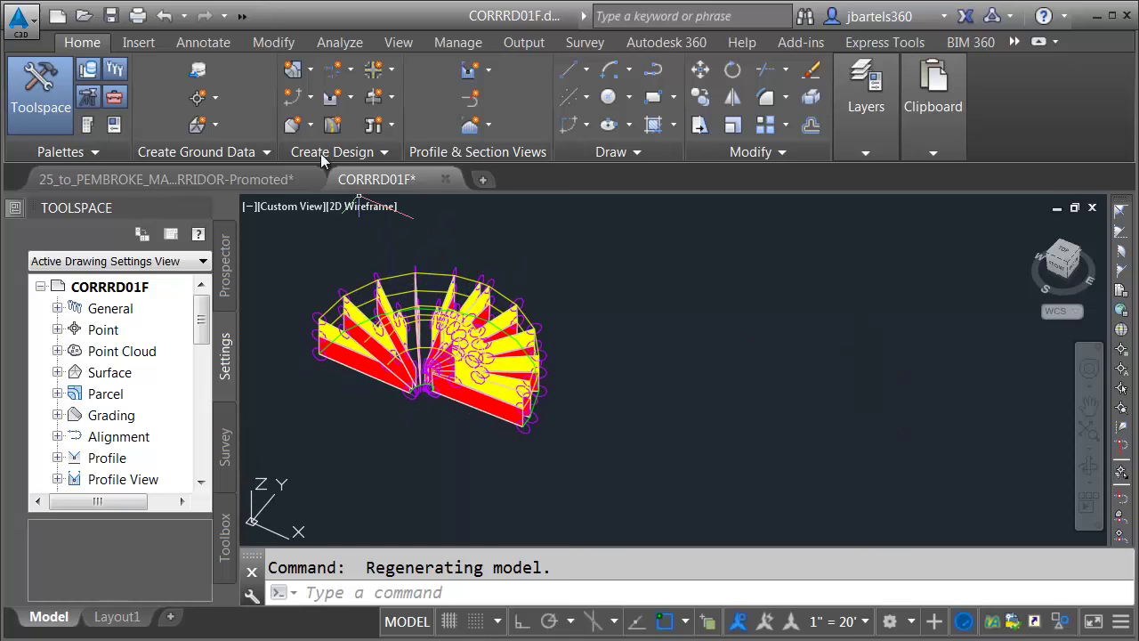
click(309, 98)
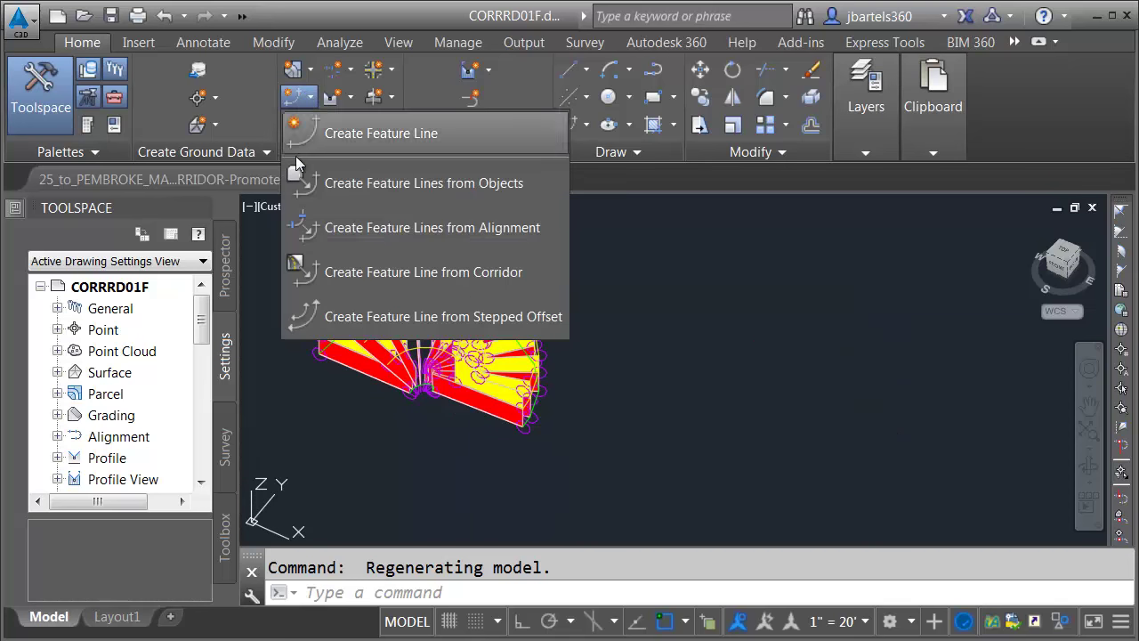
click(383, 272)
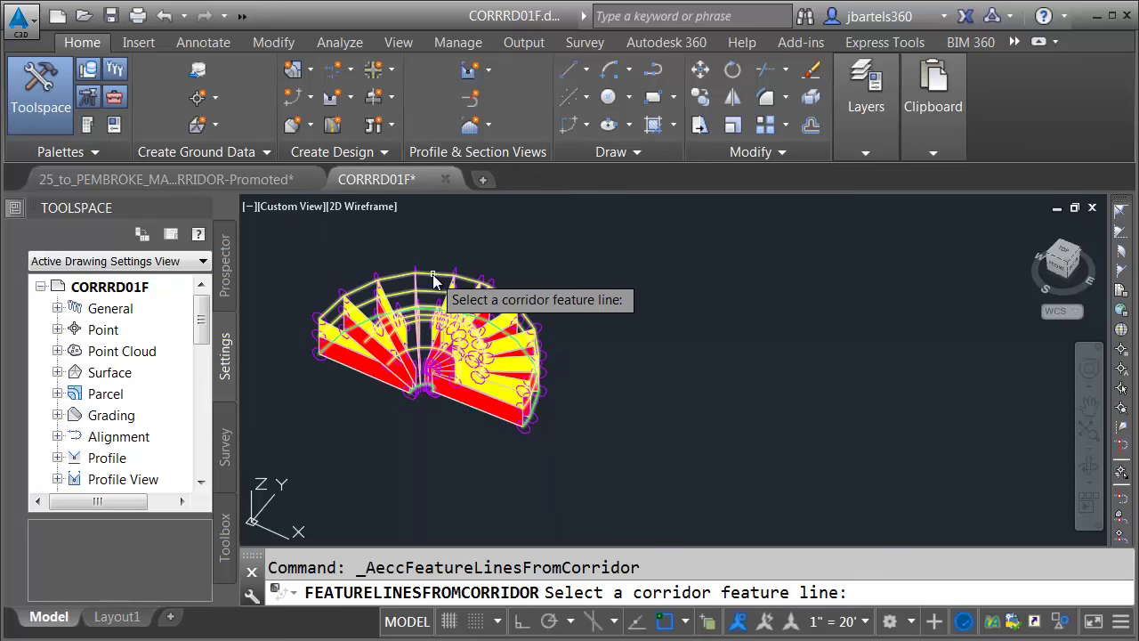
click(433, 281)
click(409, 135)
drag(552, 165, 389, 169)
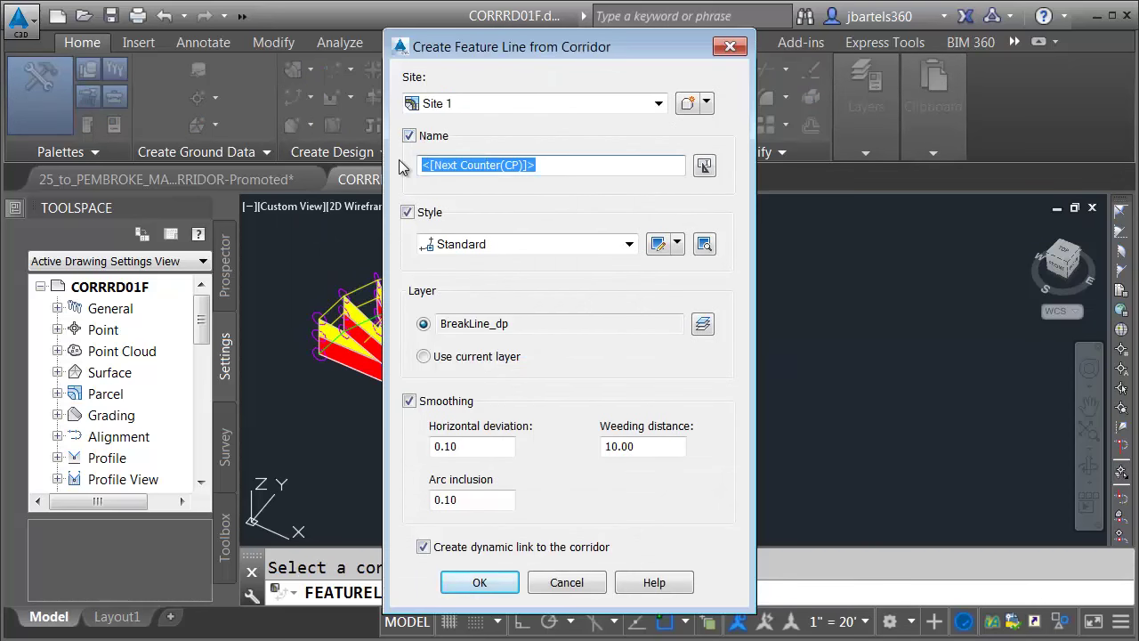
text(Bull Nose South)
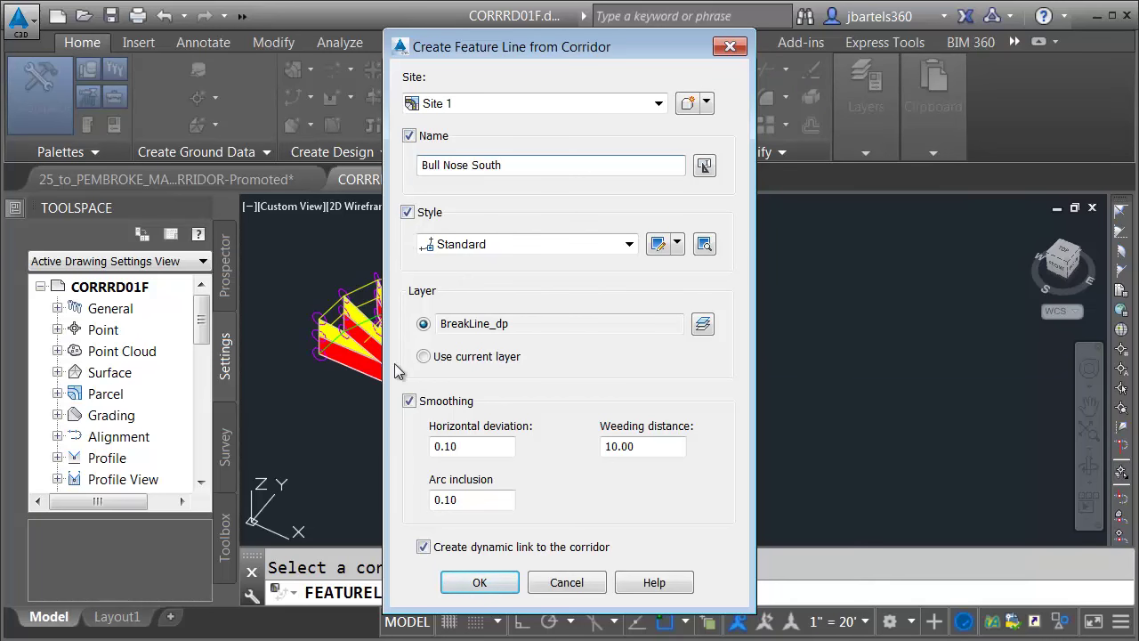
Create the Bull Nose South feature line without smoothing or a dynamic corridor link, and check it by selecting it.
click(410, 402)
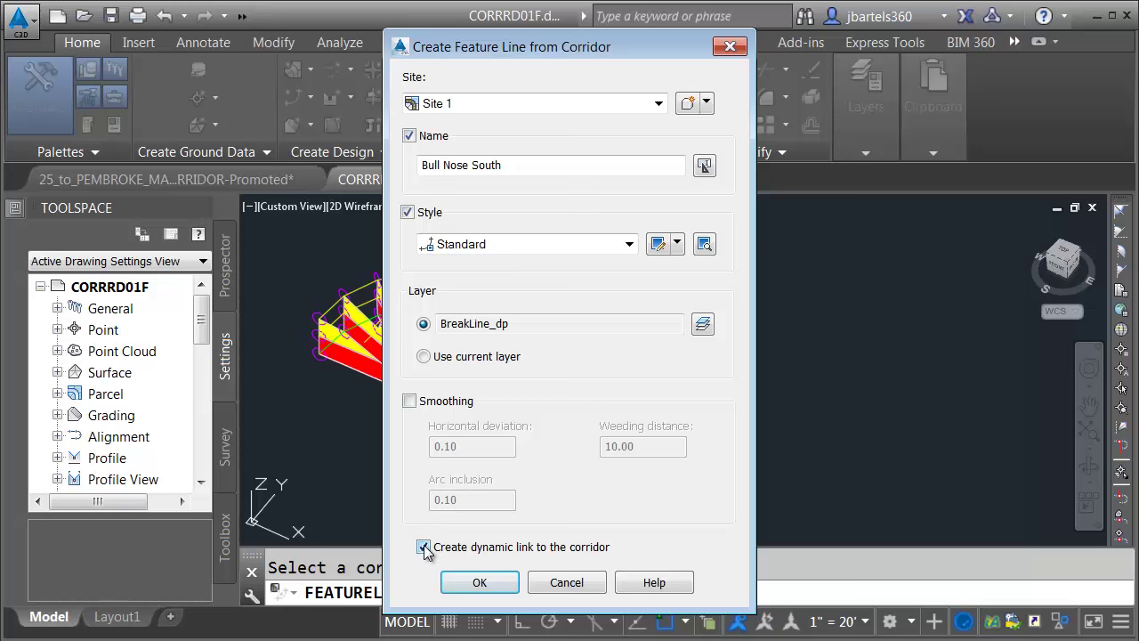
click(479, 580)
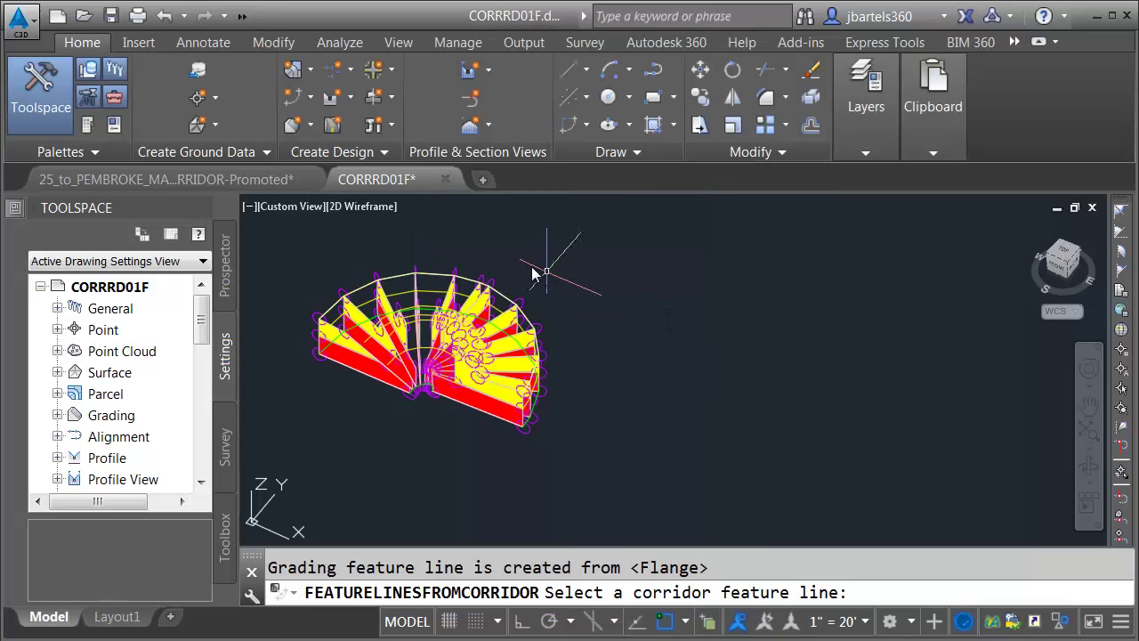
key(Escape)
click(435, 279)
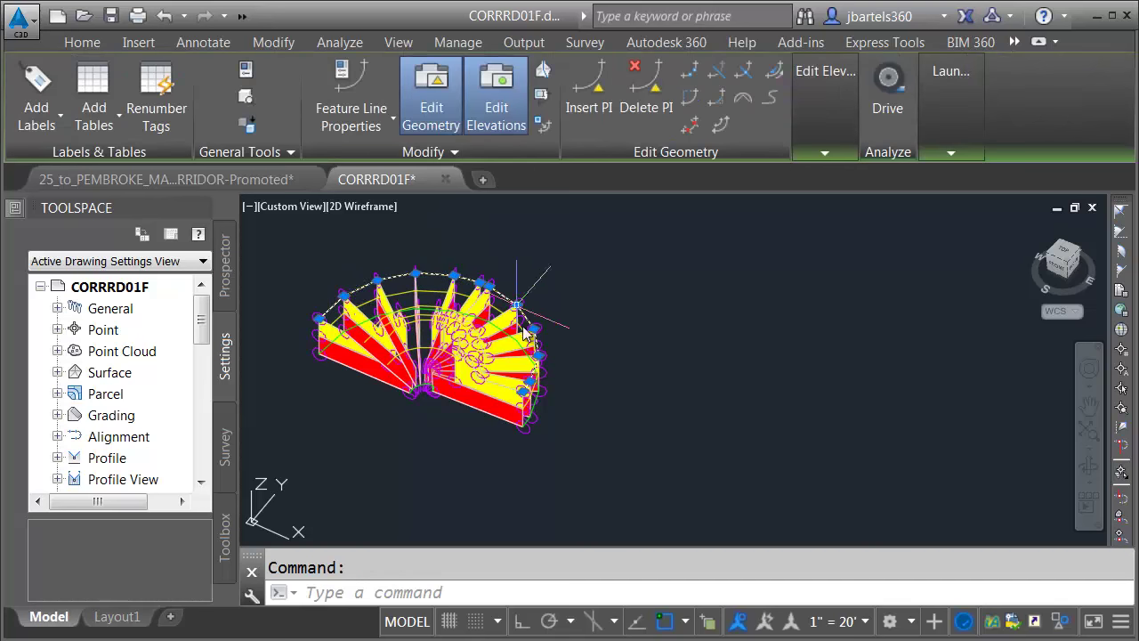
key(Escape)
Extract the outer Flowline_Gutter line of the north bull nose as a corridor feature line named "Bull Nose NORTH".
shift+middle_drag(844, 397, 623, 369)
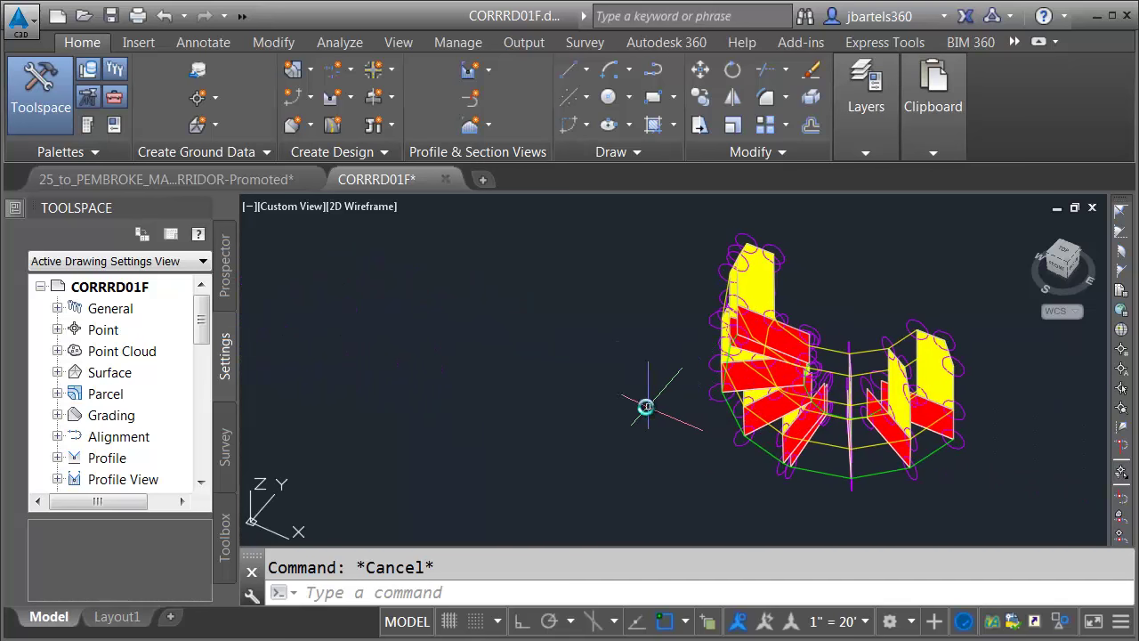
mouse_move(633, 401)
shift+middle_down()
mouse_move(658, 419)
mouse_move(638, 389)
mouse_move(646, 394)
shift+middle_up()
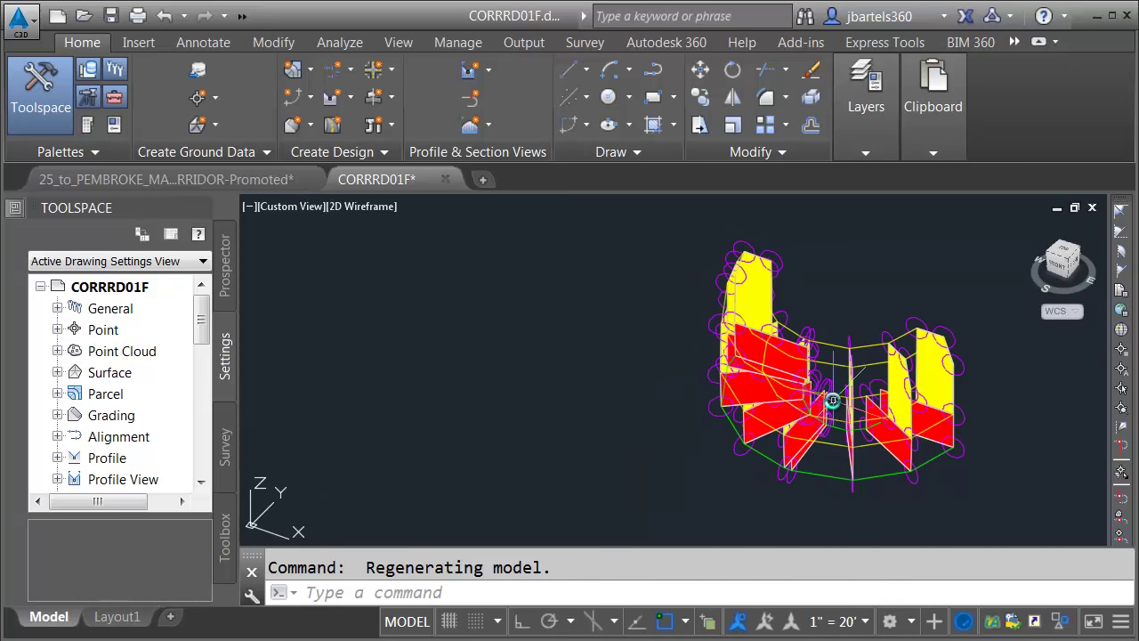
mouse_move(837, 396)
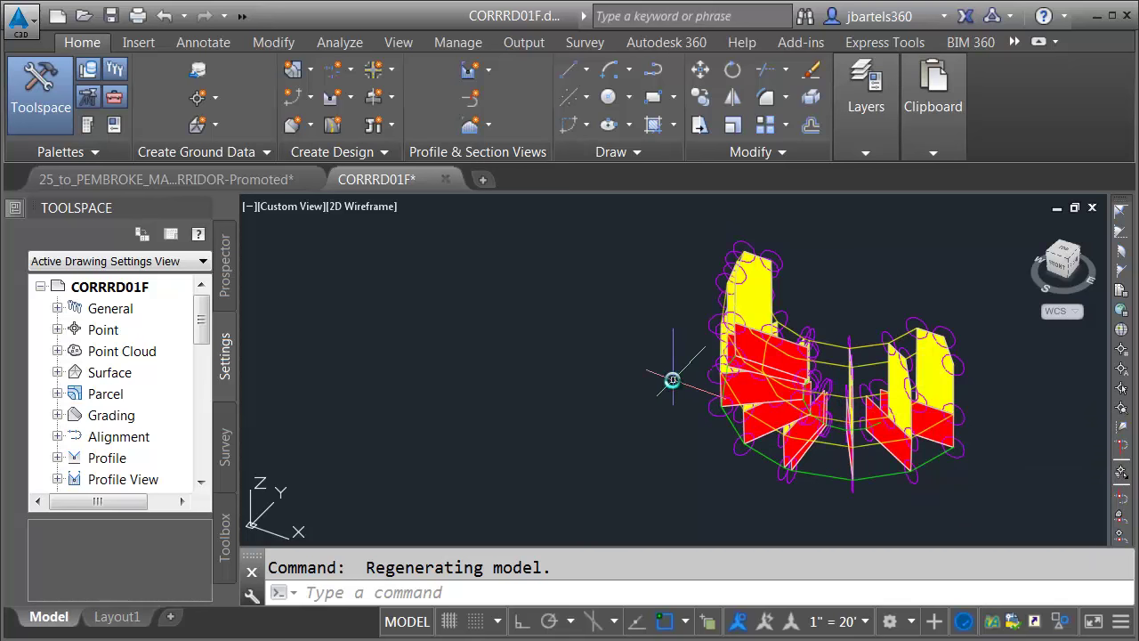
click(307, 97)
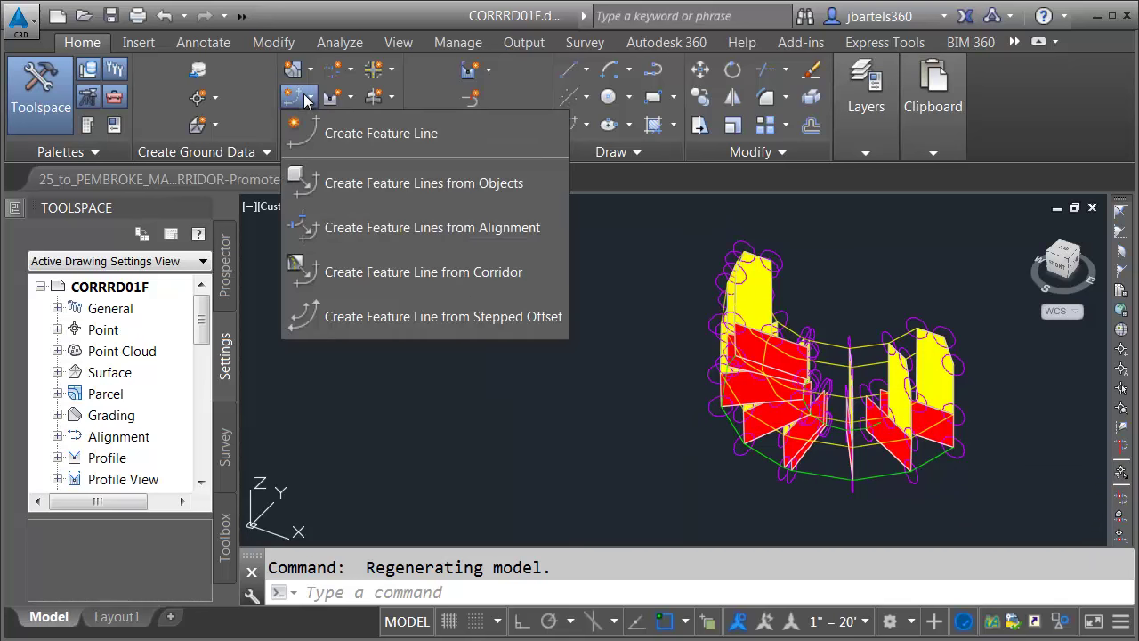
click(329, 275)
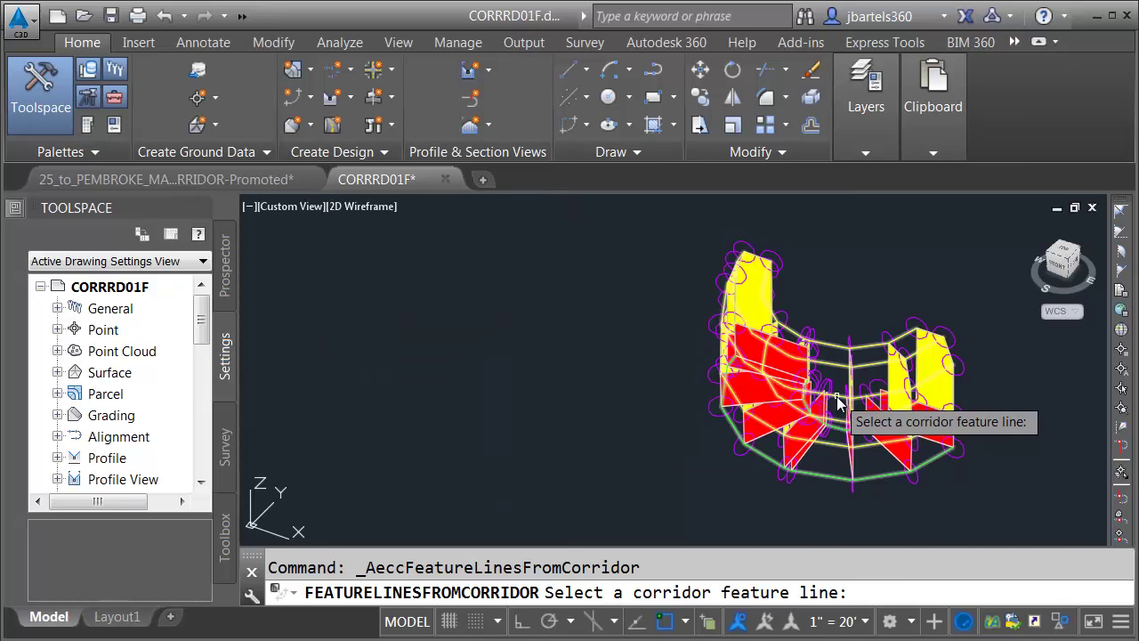
click(836, 402)
click(409, 135)
drag(540, 170, 428, 173)
text(Bull Nose NORTH)
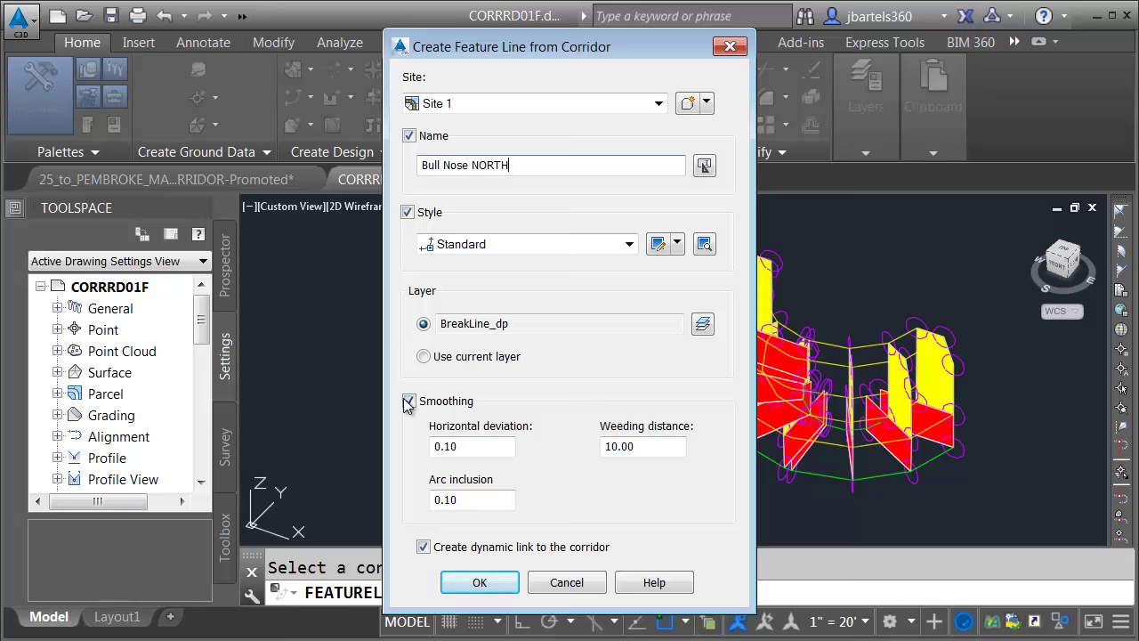
Create the Bull Nose NORTH feature line with smoothing and the dynamic corridor link turned off, and check it by selecting it.
click(409, 401)
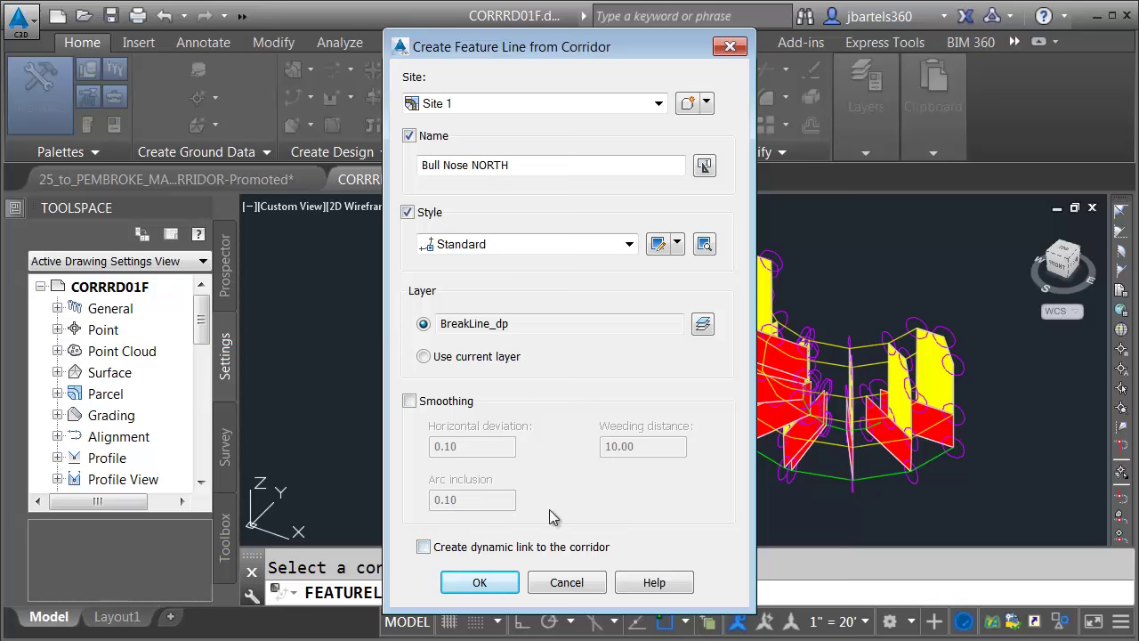
click(498, 585)
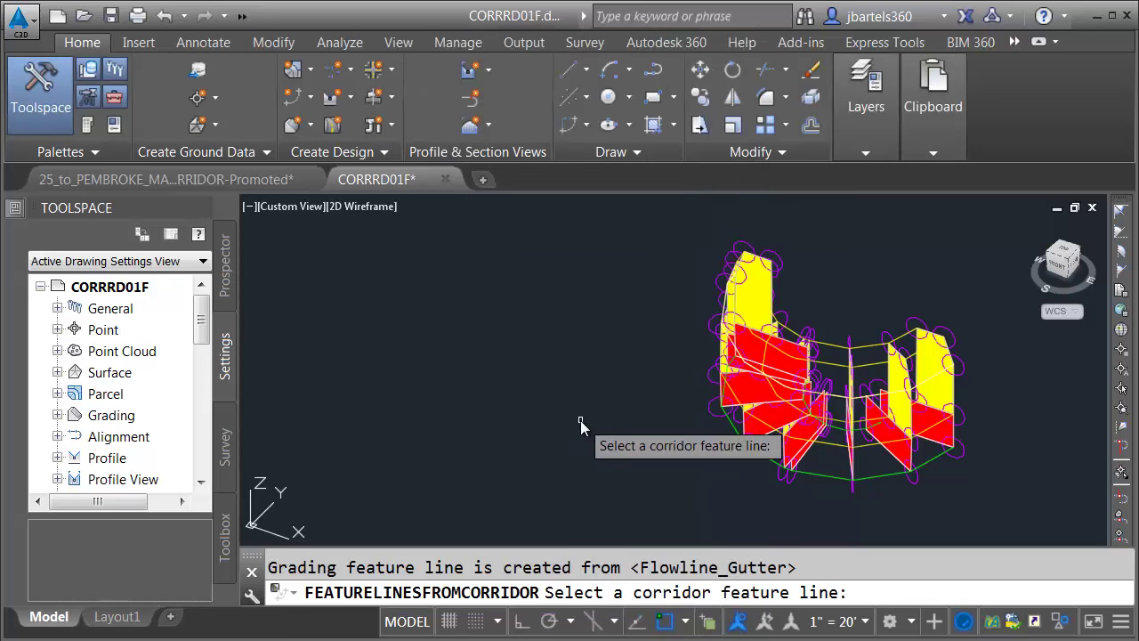
key(Escape)
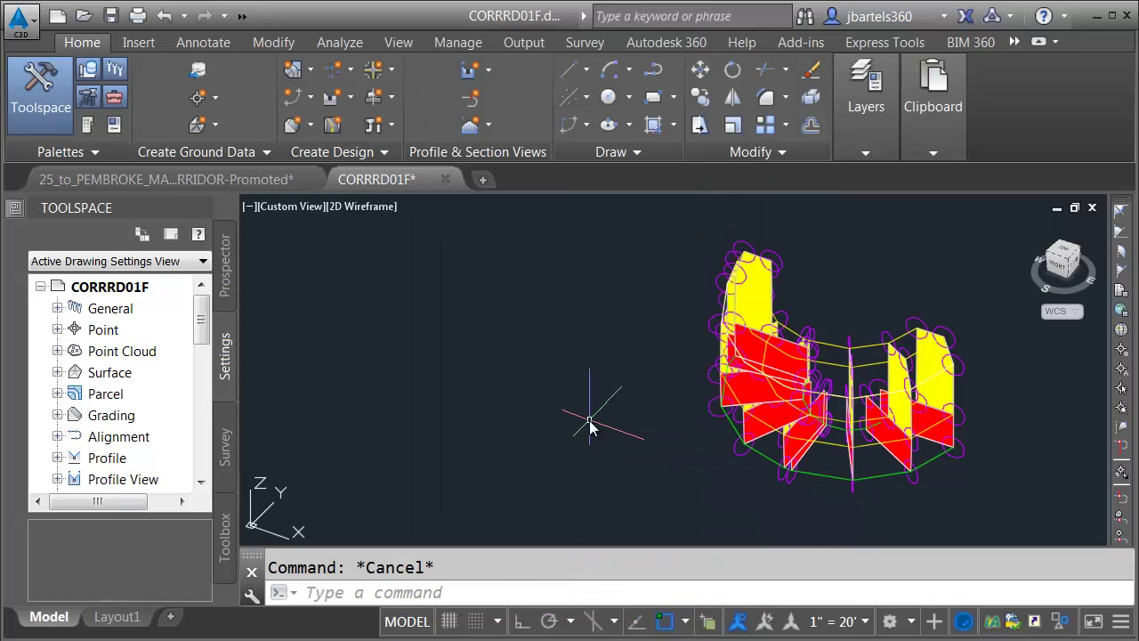
click(839, 398)
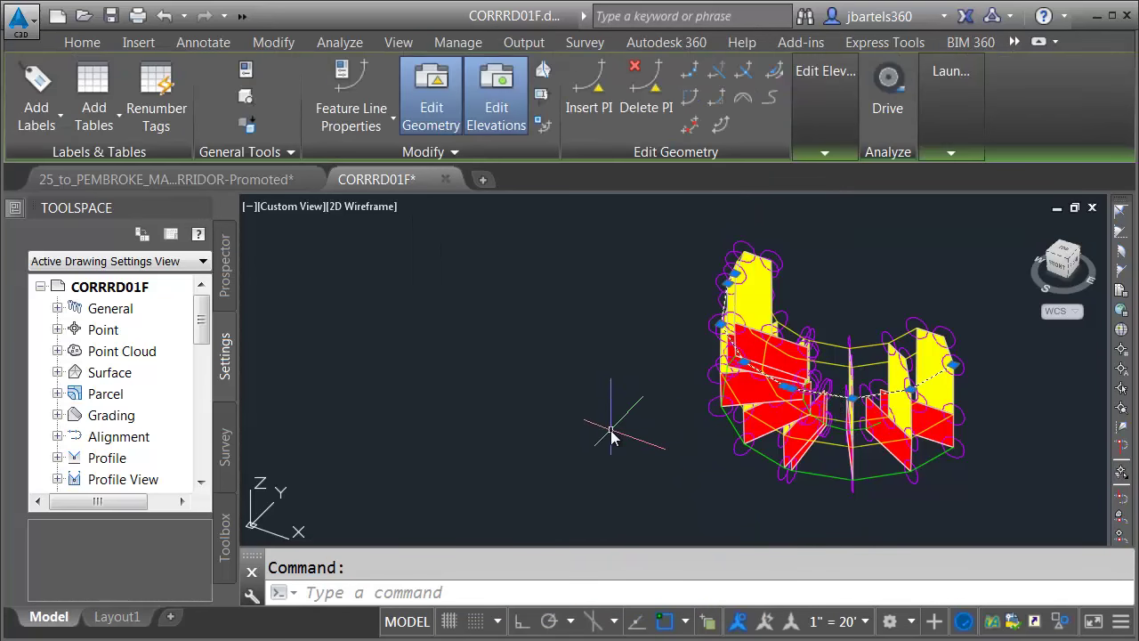
key(Escape)
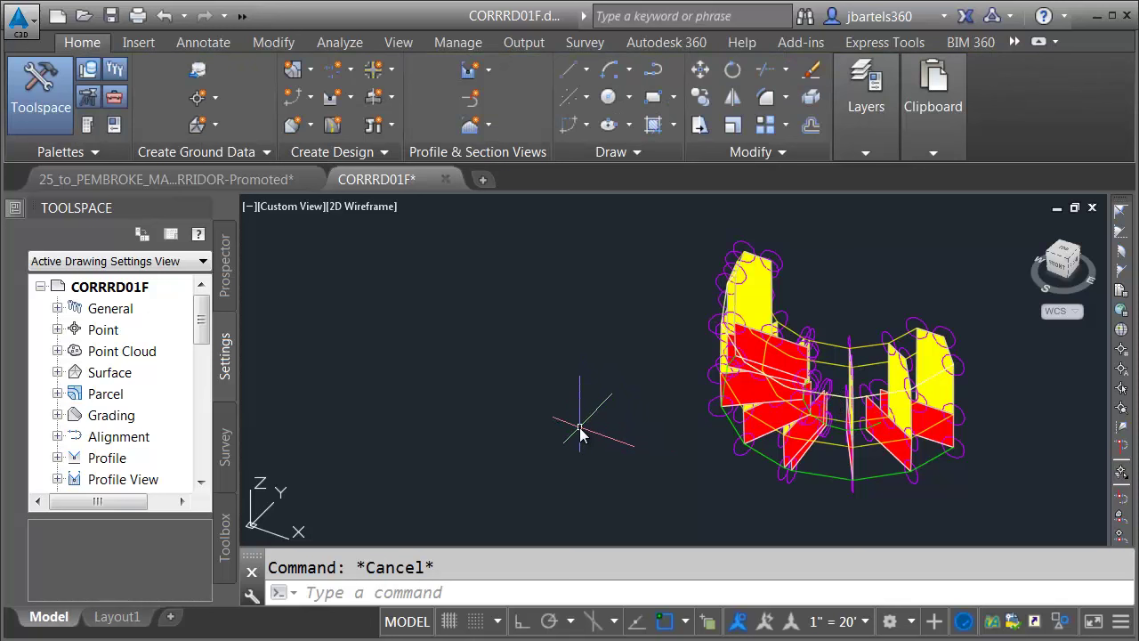
Hide the SR7 Blend Area corridor and return to the plan view of the current UCS.
click(1060, 627)
click(1094, 577)
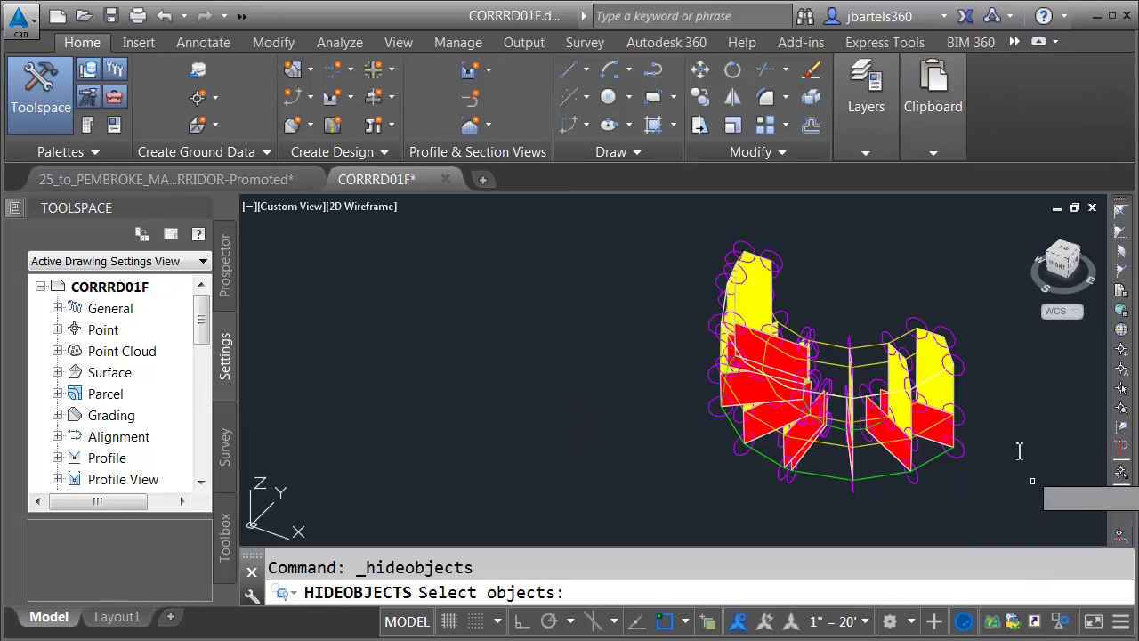
click(893, 336)
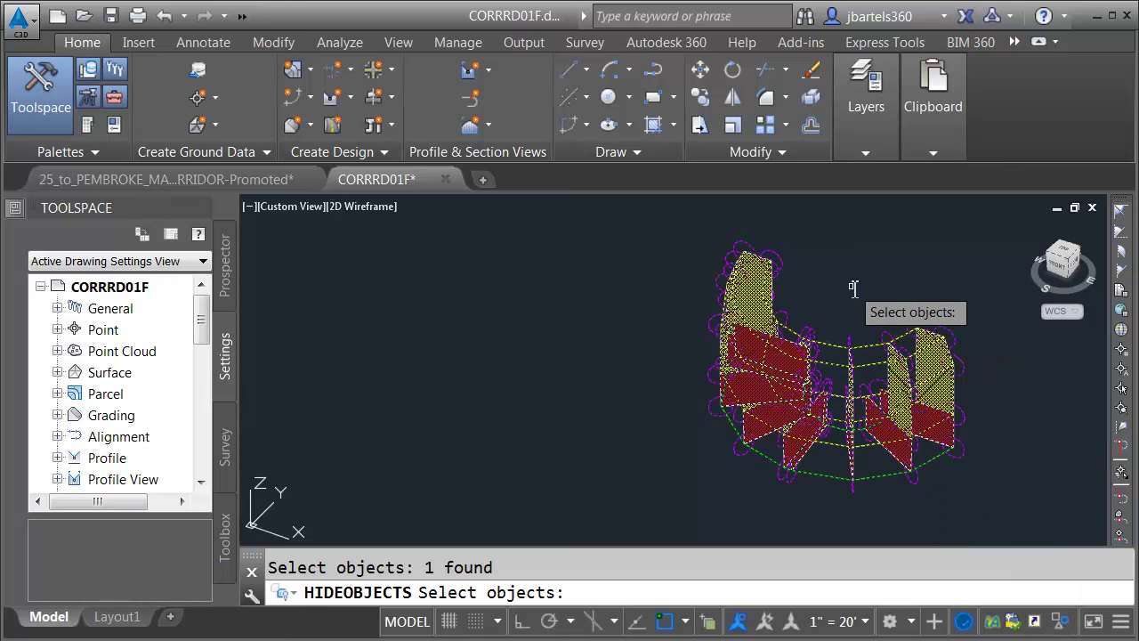
key(Return)
shift+middle_drag(859, 287, 662, 367)
text(pla)
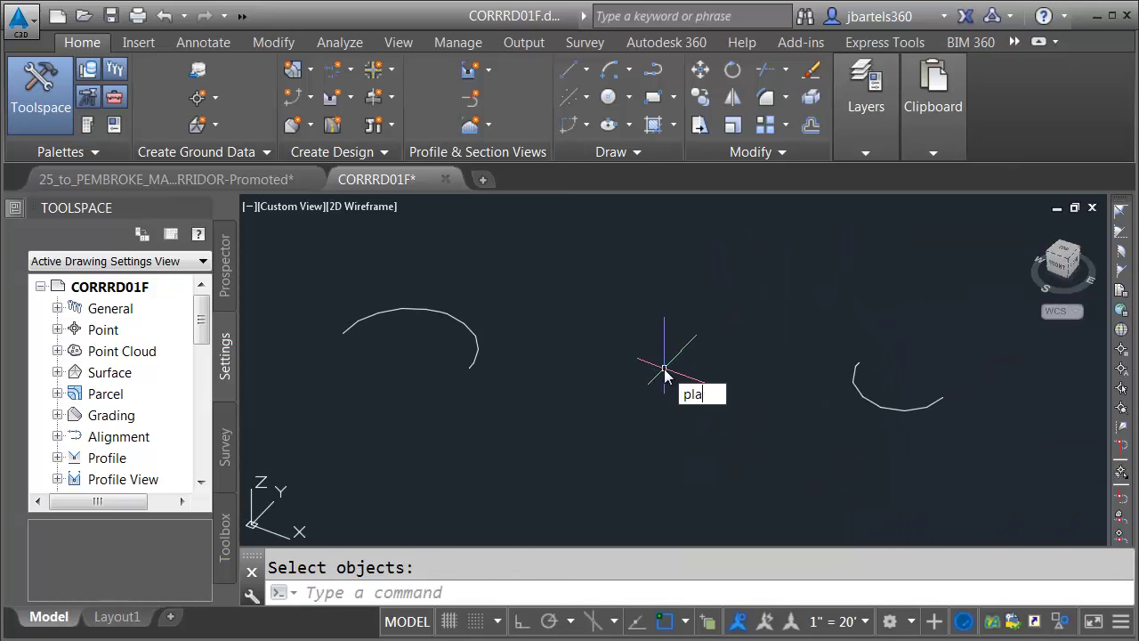
key(Return)
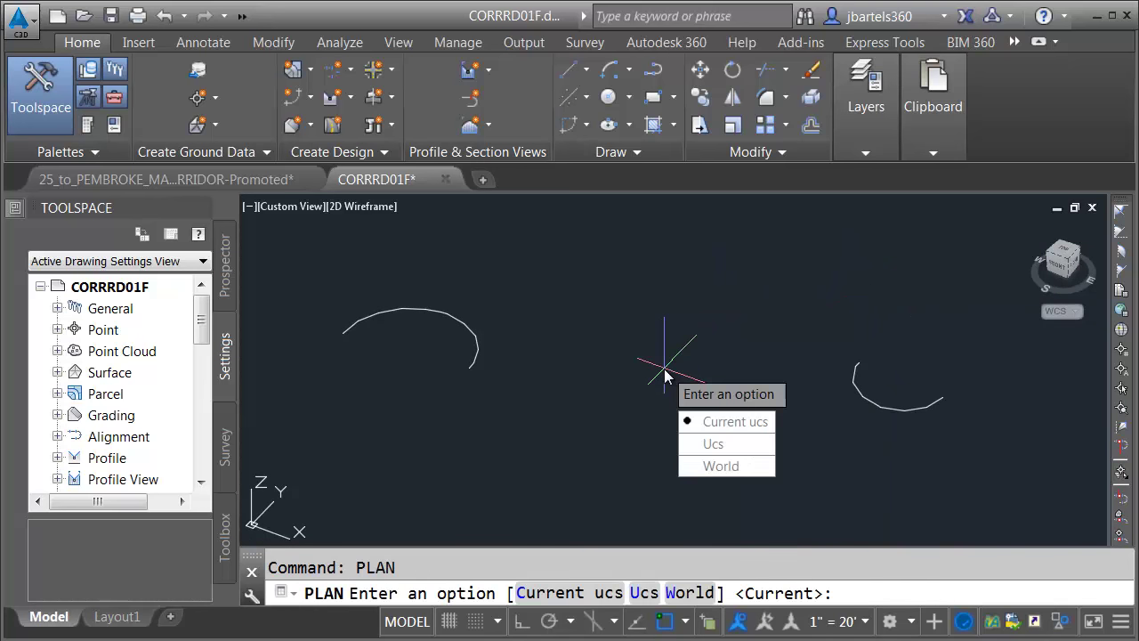
key(Return)
scroll(664, 373, down, 3)
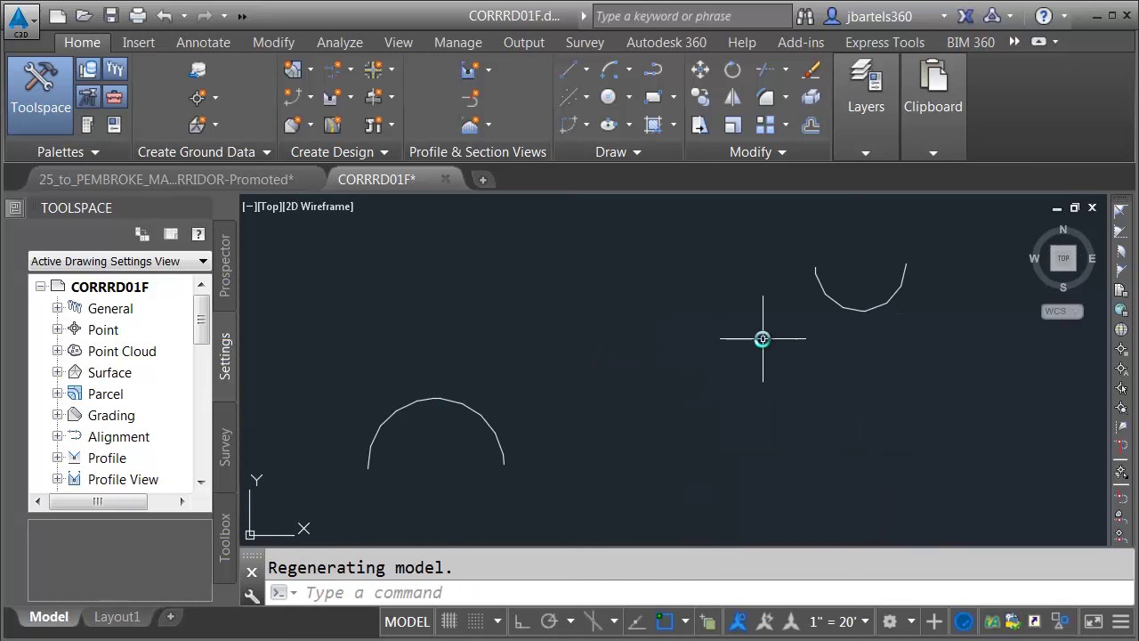
Set up a new feature line named "Connector" in Site 1 with the _Generic Feature style.
click(331, 129)
click(317, 138)
click(272, 120)
drag(429, 145, 274, 161)
text(Connector)
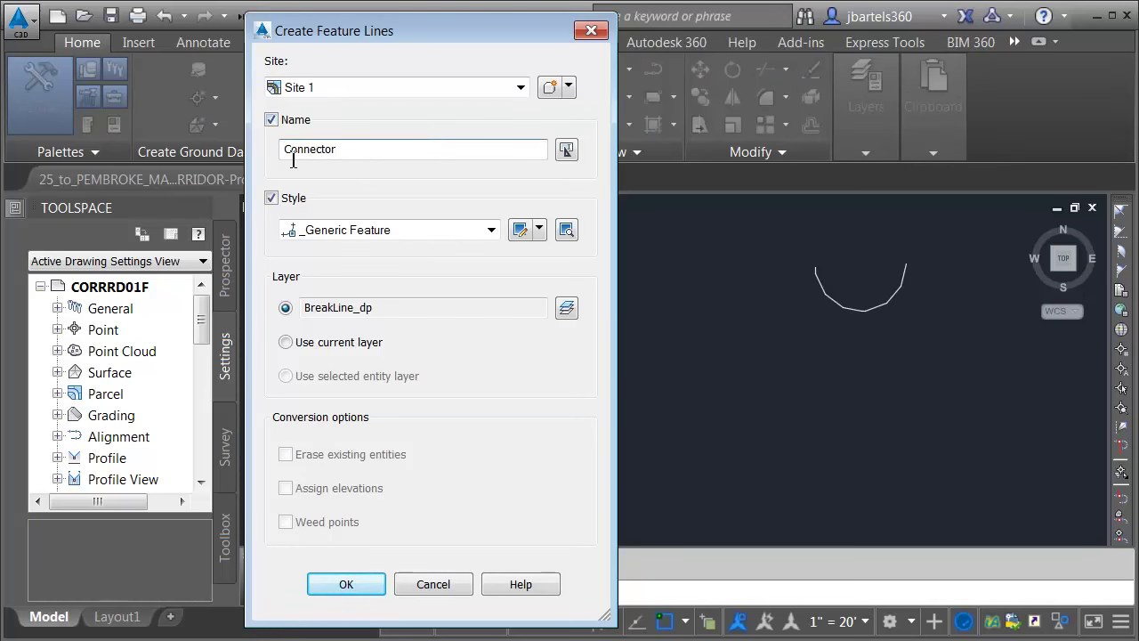
click(360, 580)
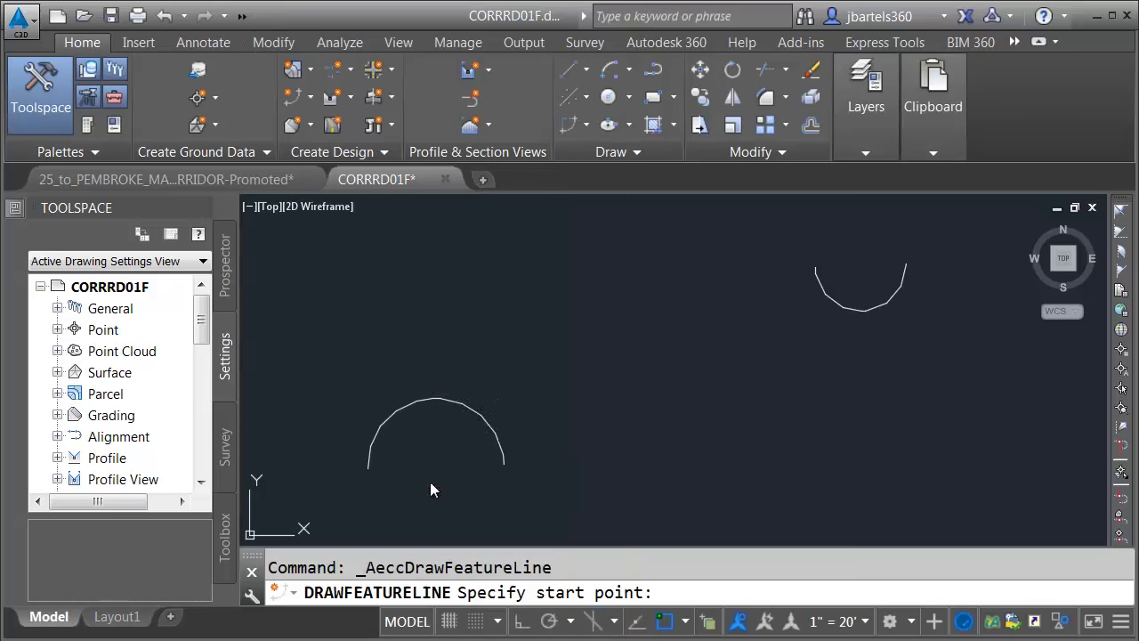
Start the Connector feature line at the vertex at the crown of the south bull nose, with elevation 10.1.
scroll(444, 389, up, 4)
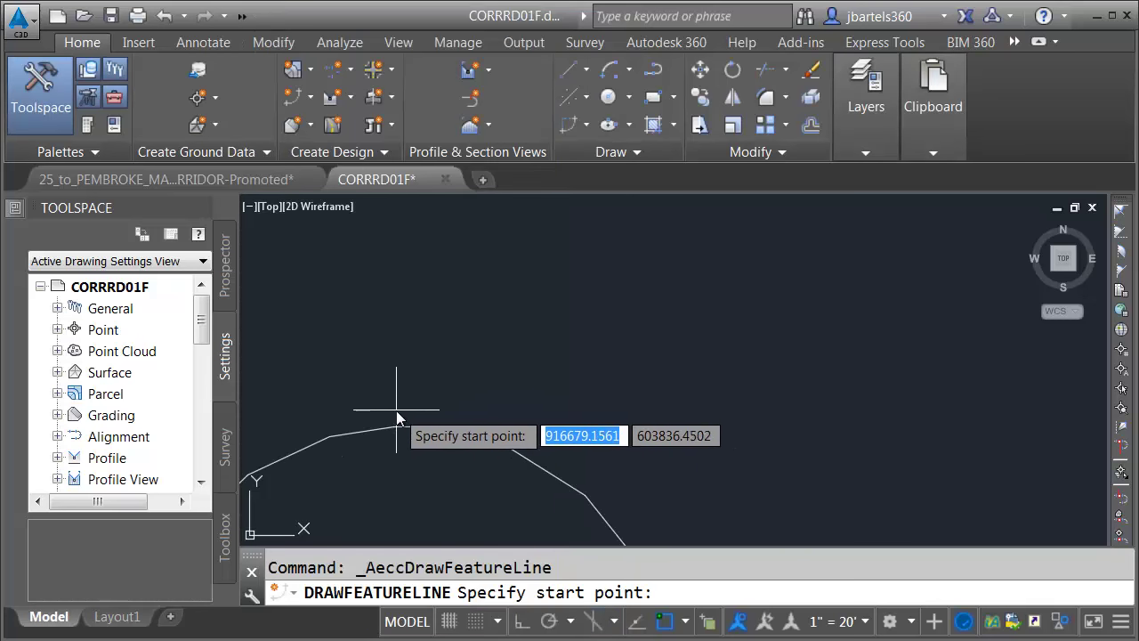
scroll(397, 431, up, 2)
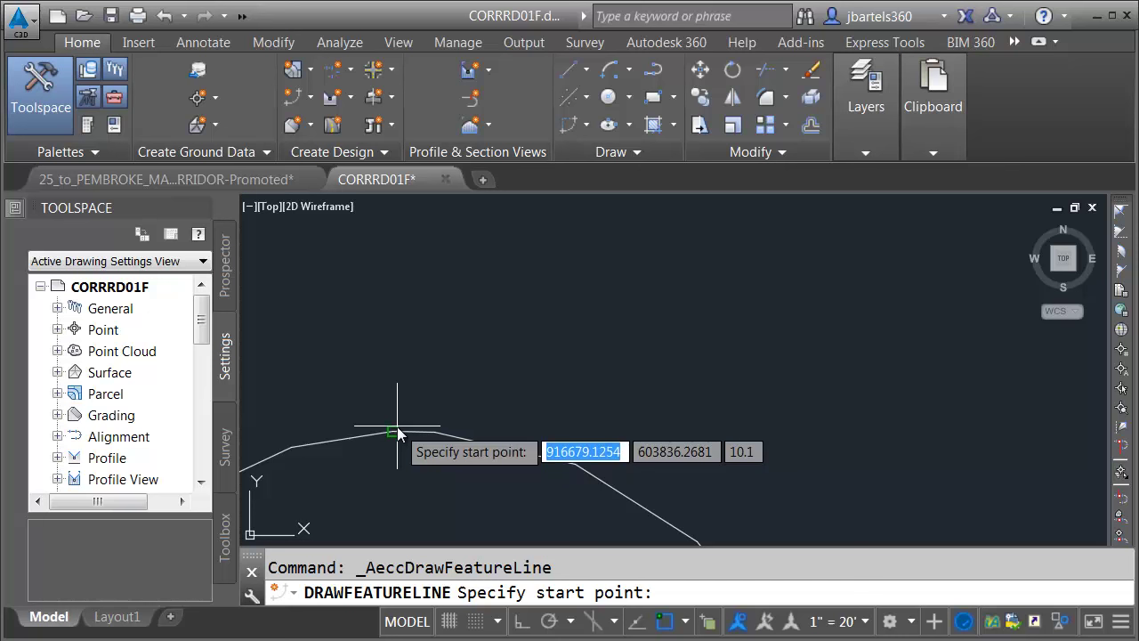
click(397, 433)
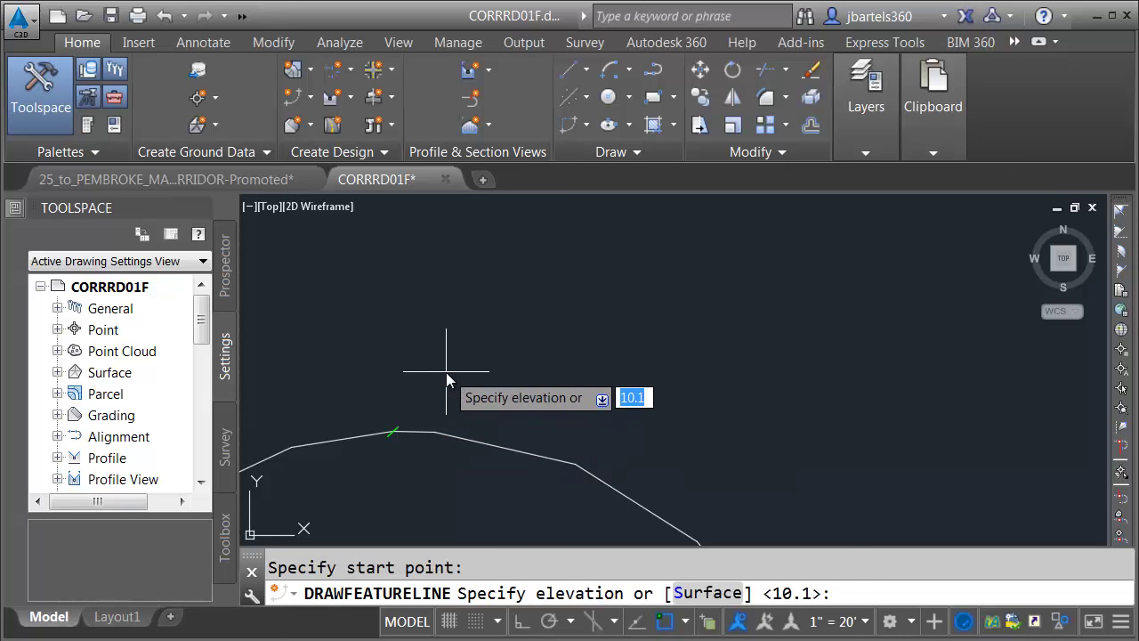
key(Return)
End the Connector feature line at the lowest vertex of the north bull nose, with elevation 10.1, and finish drawing it.
scroll(516, 324, up, 3)
scroll(756, 323, up, 5)
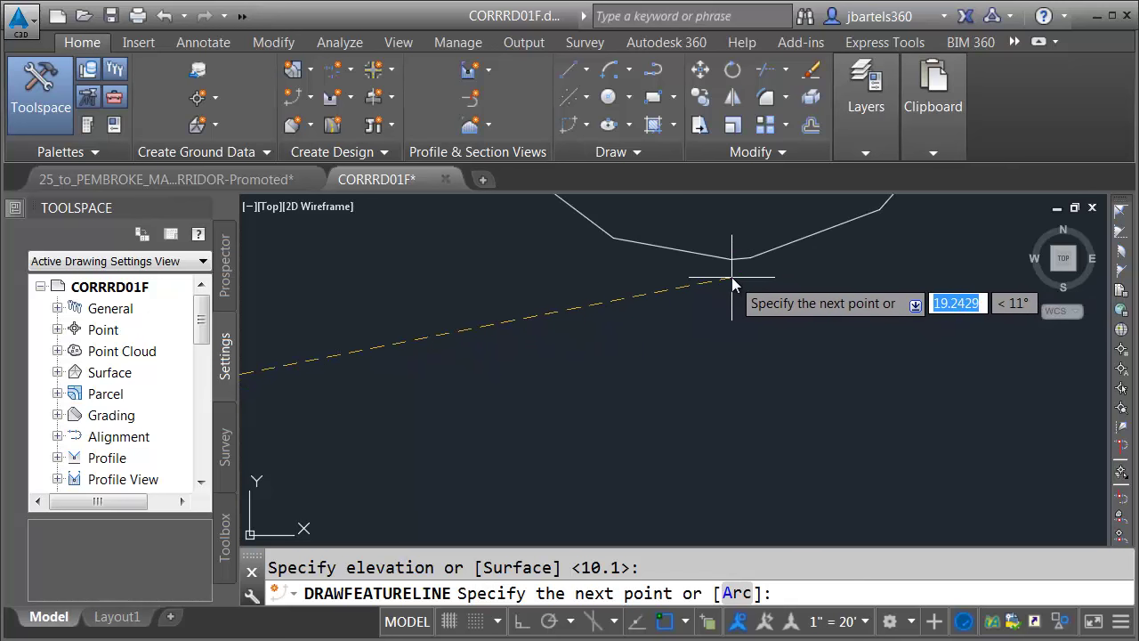
click(729, 261)
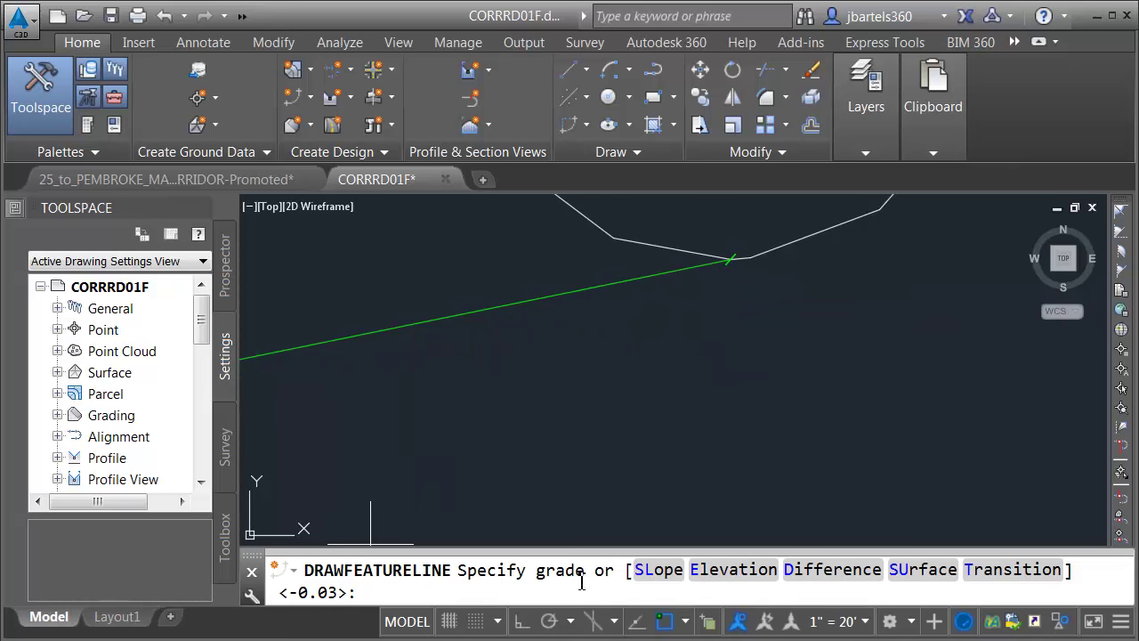
click(706, 570)
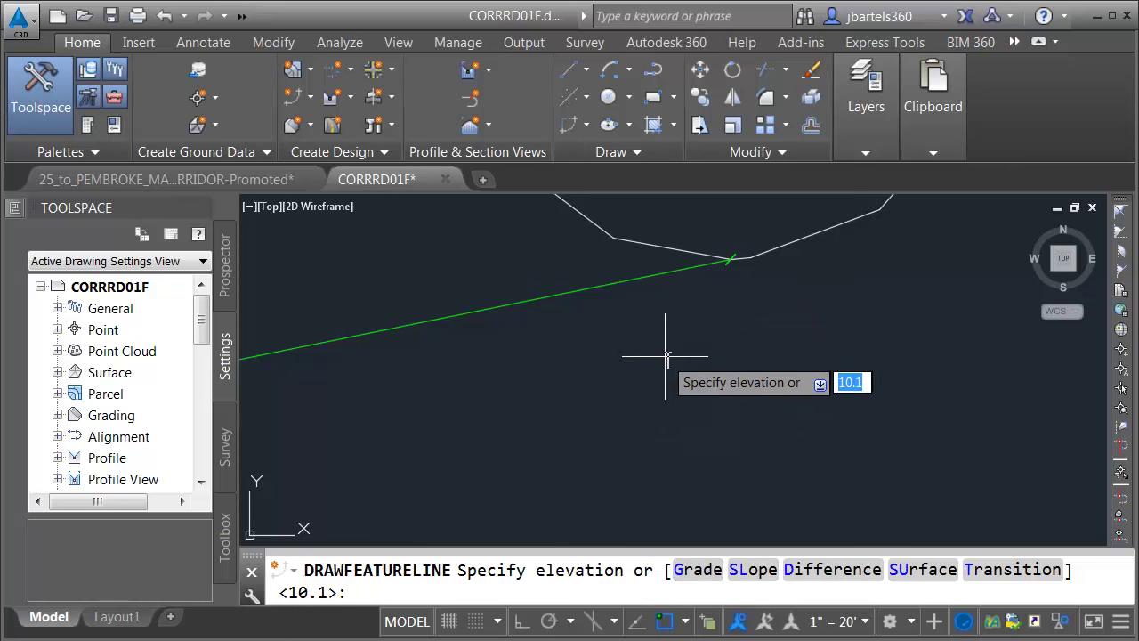
key(Return)
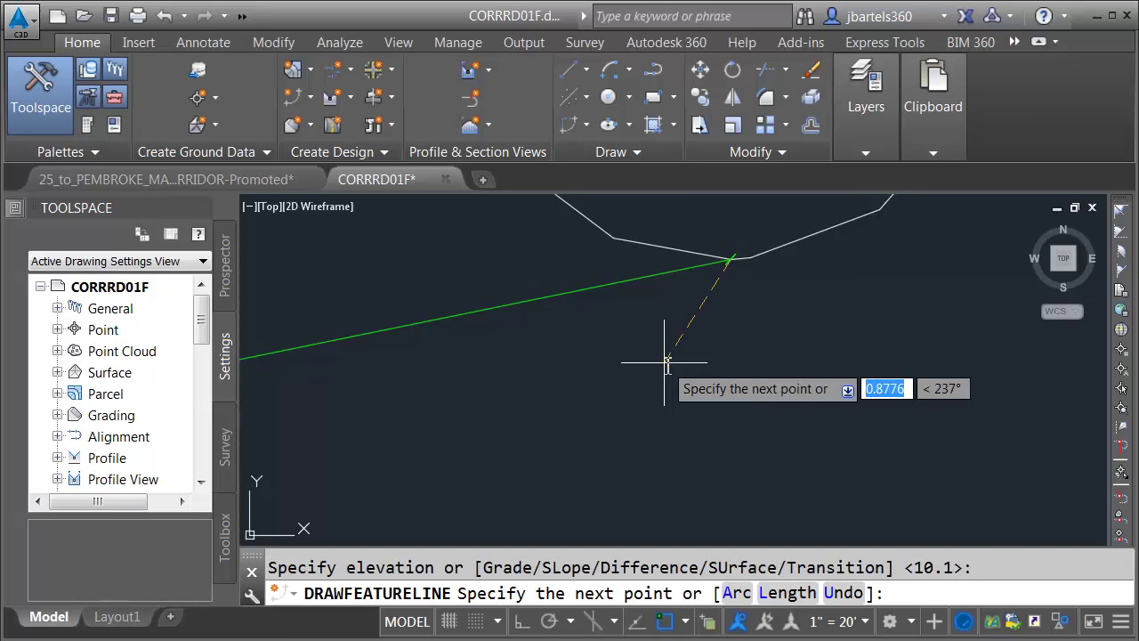
key(Return)
scroll(663, 375, down, 5)
middle_drag(649, 368, 794, 358)
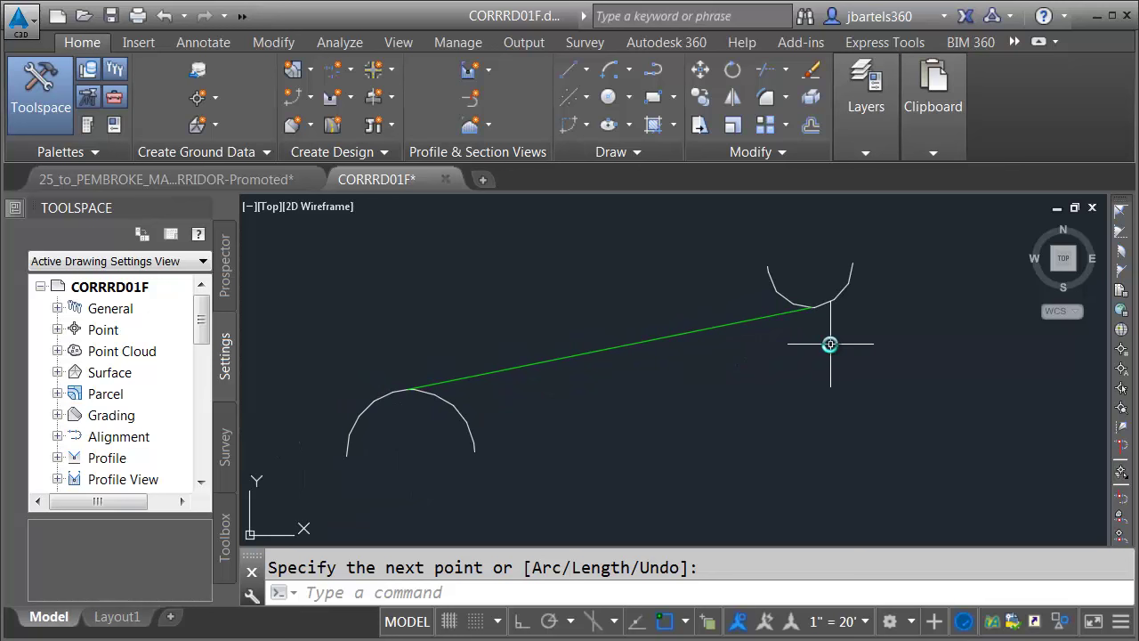
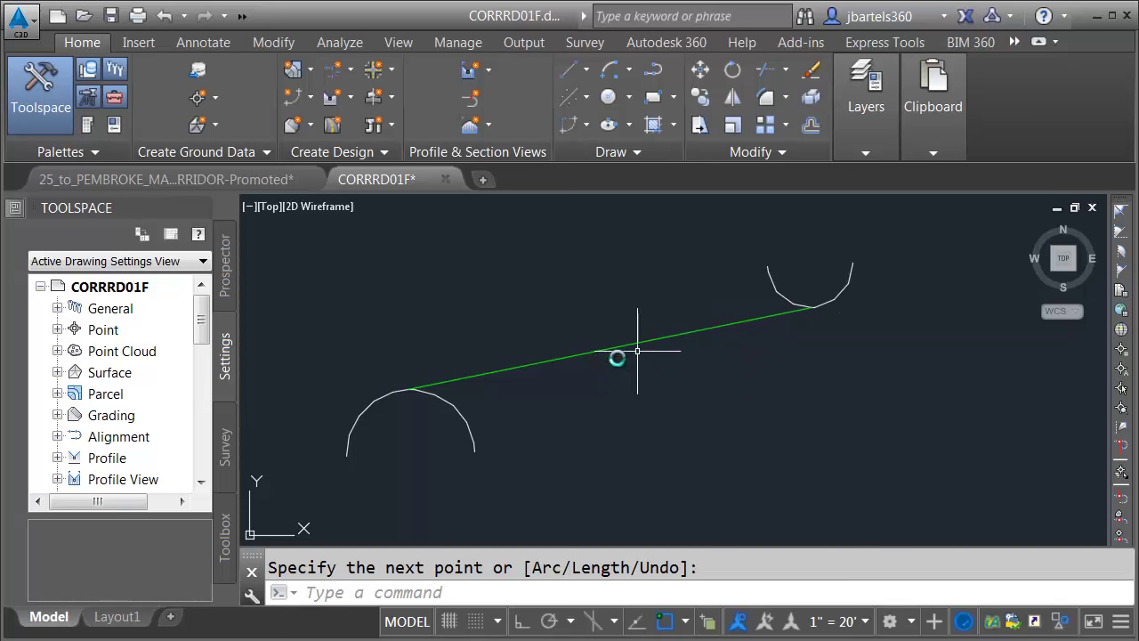
Turn off object snap and break the north bull nose feature line without a gap at the endpoint where the Connector meets it.
click(773, 291)
key(Return)
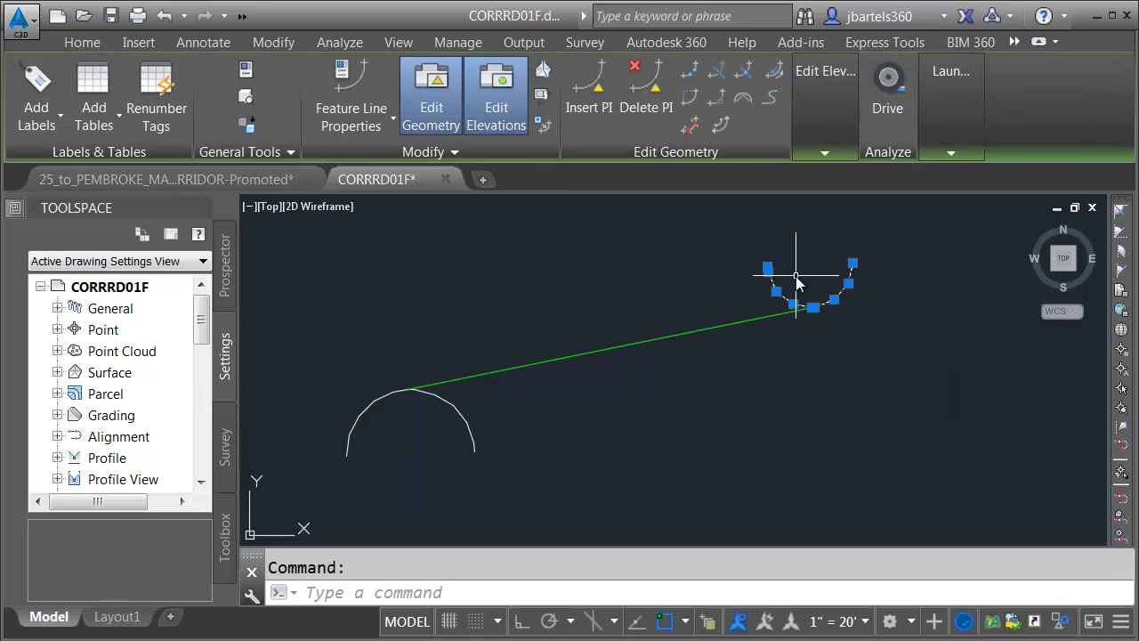
click(689, 73)
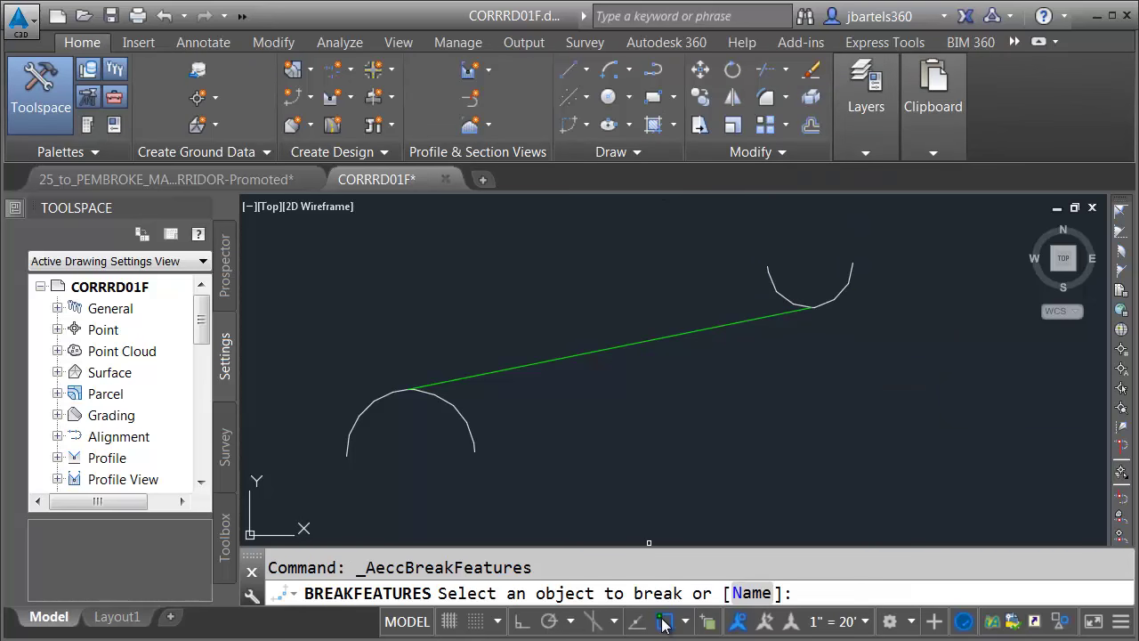
click(663, 623)
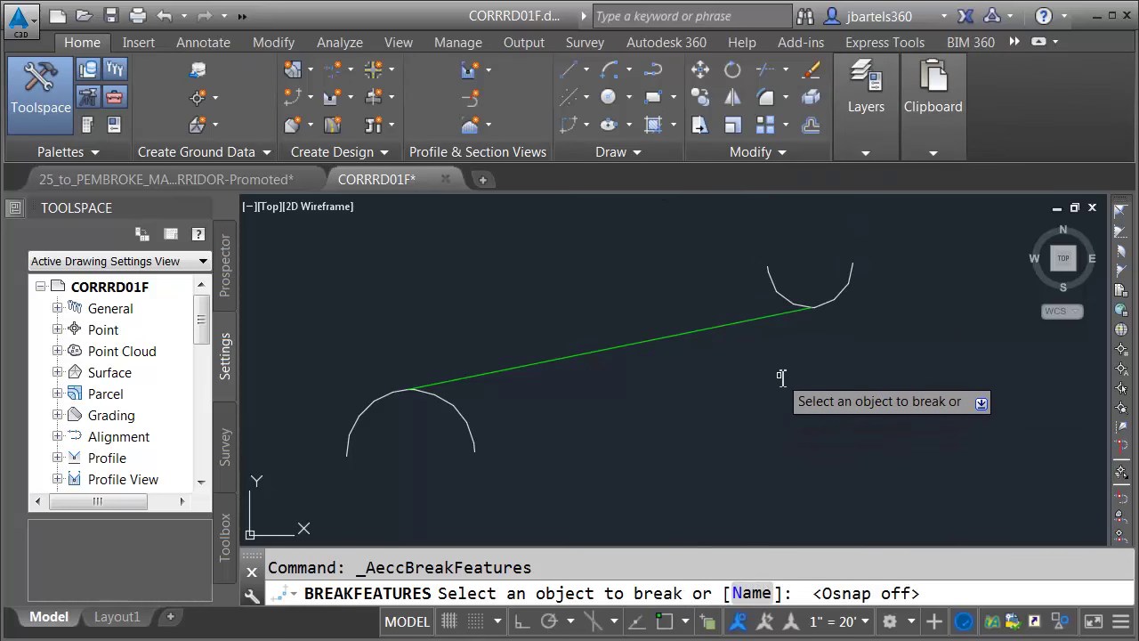
click(791, 304)
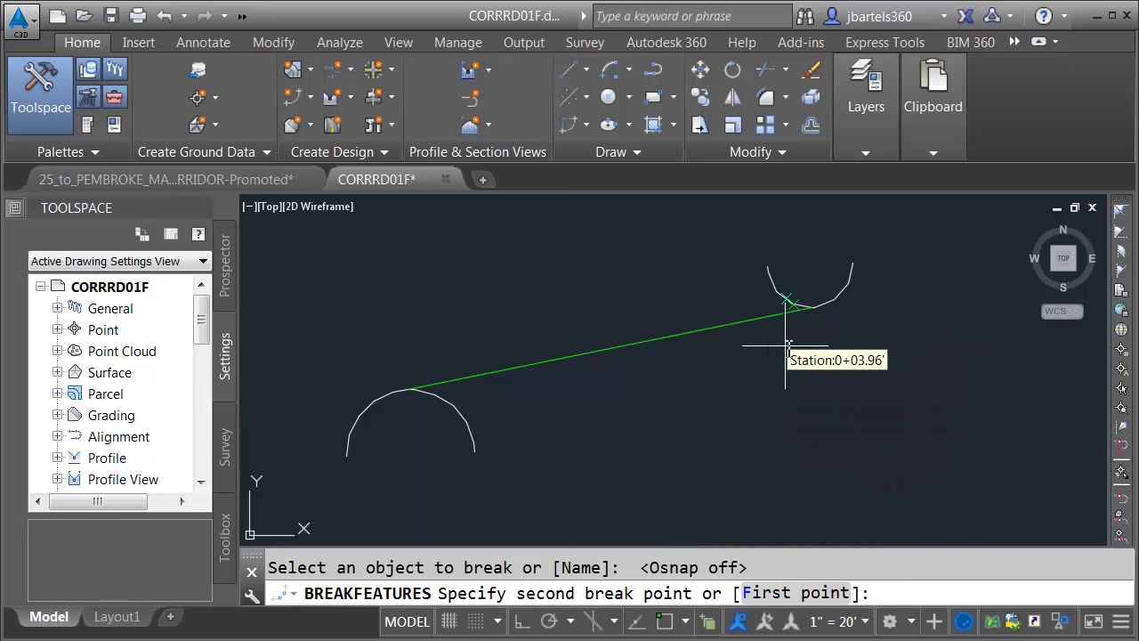
click(761, 592)
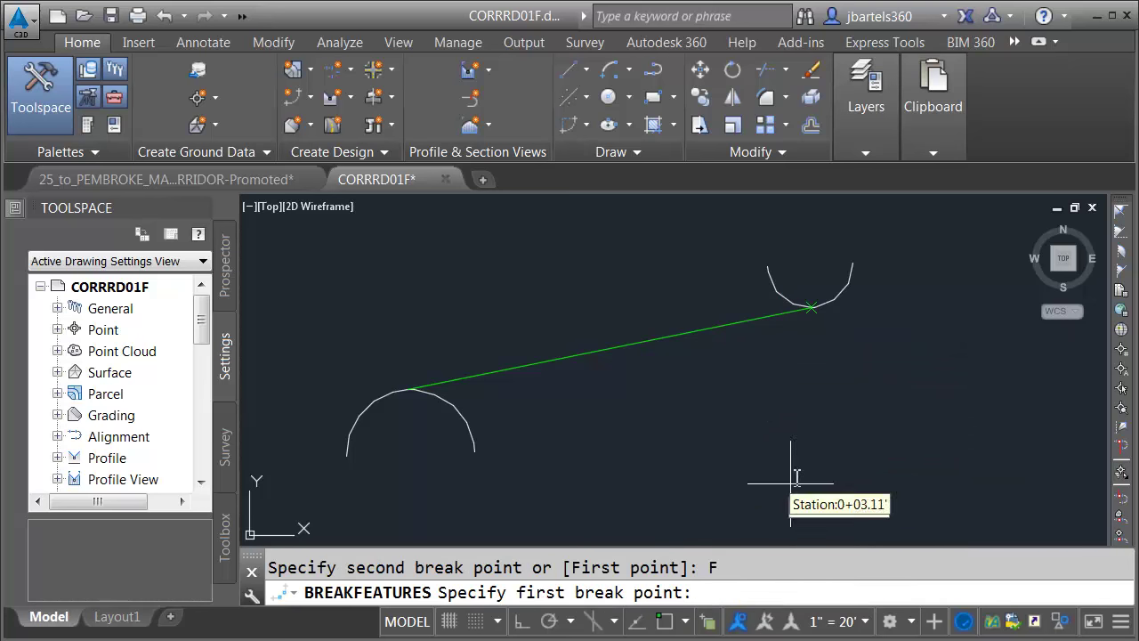
scroll(793, 365, up, 2)
shift+right_click(788, 356)
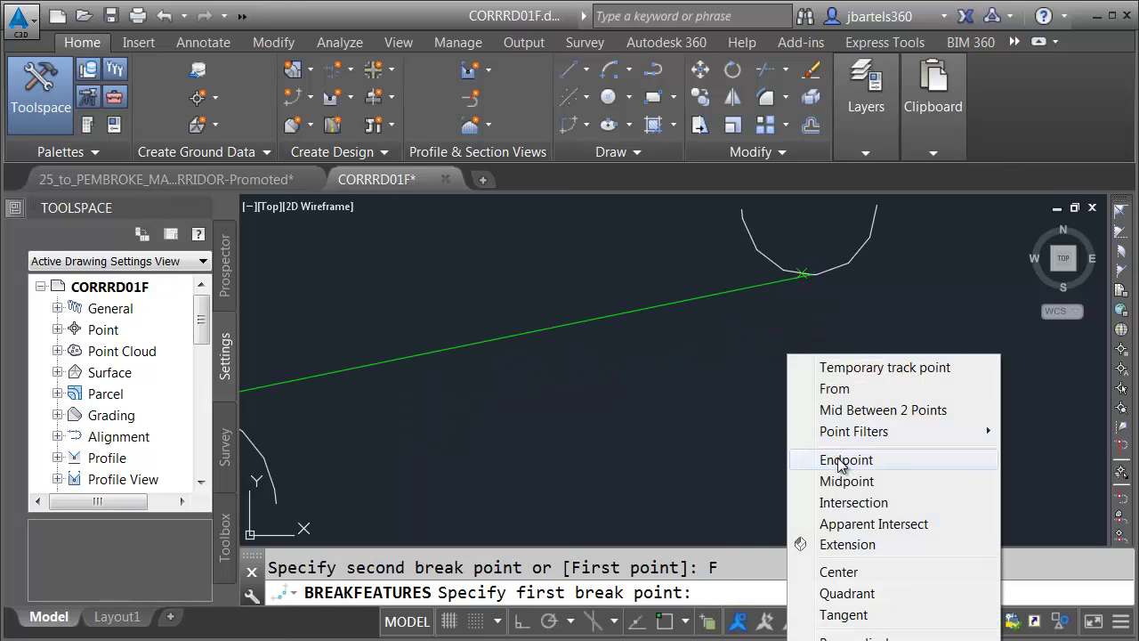
click(841, 460)
click(772, 285)
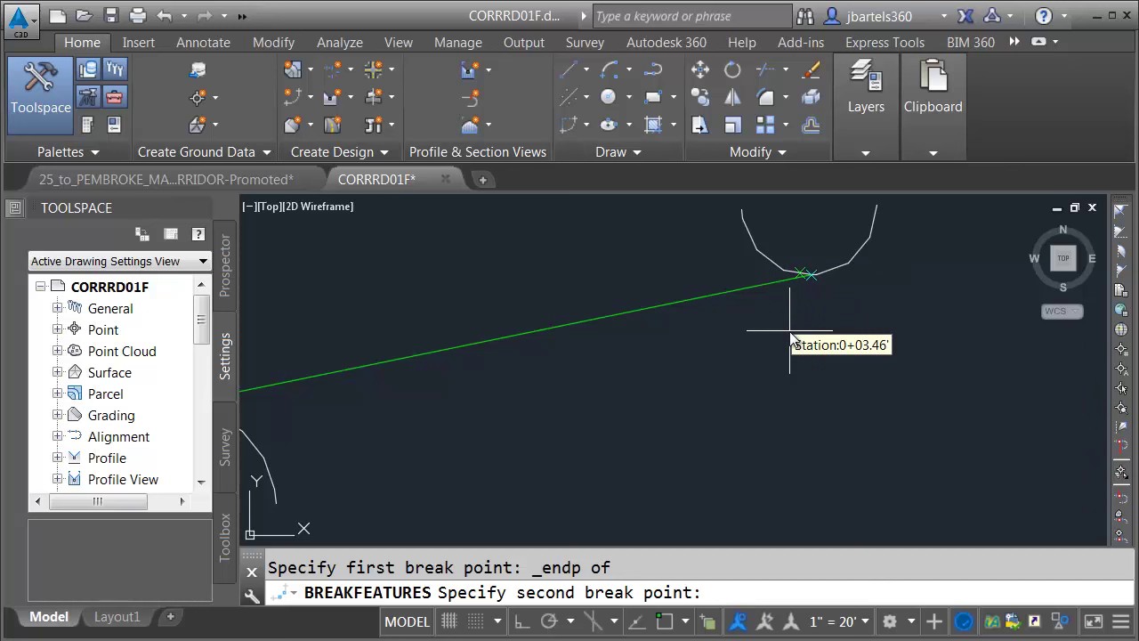
text(@)
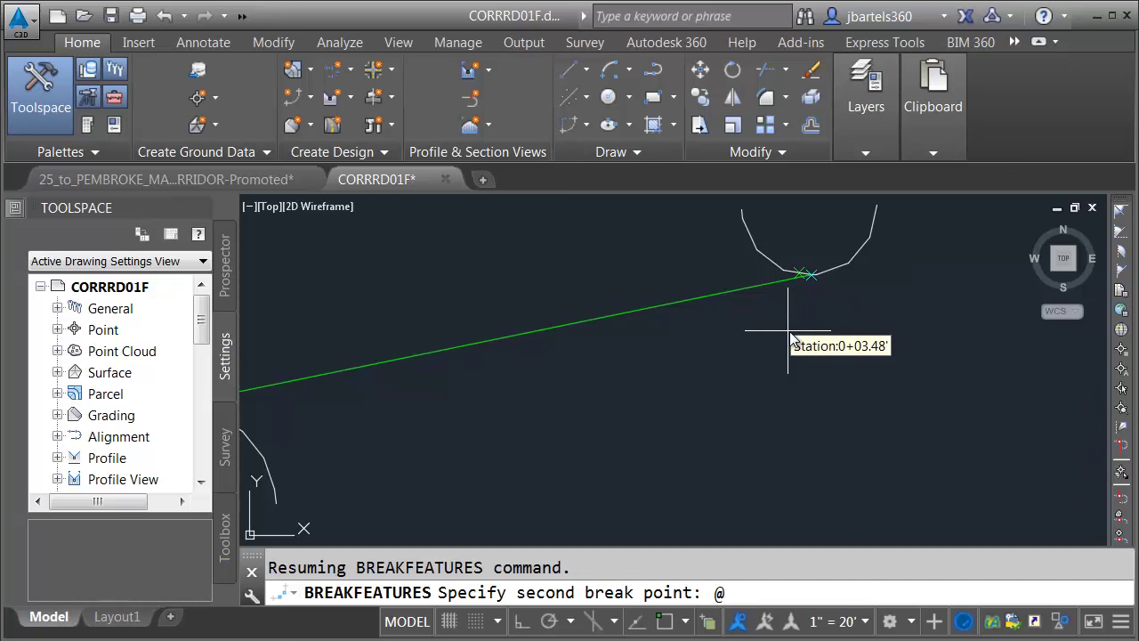
key(Return)
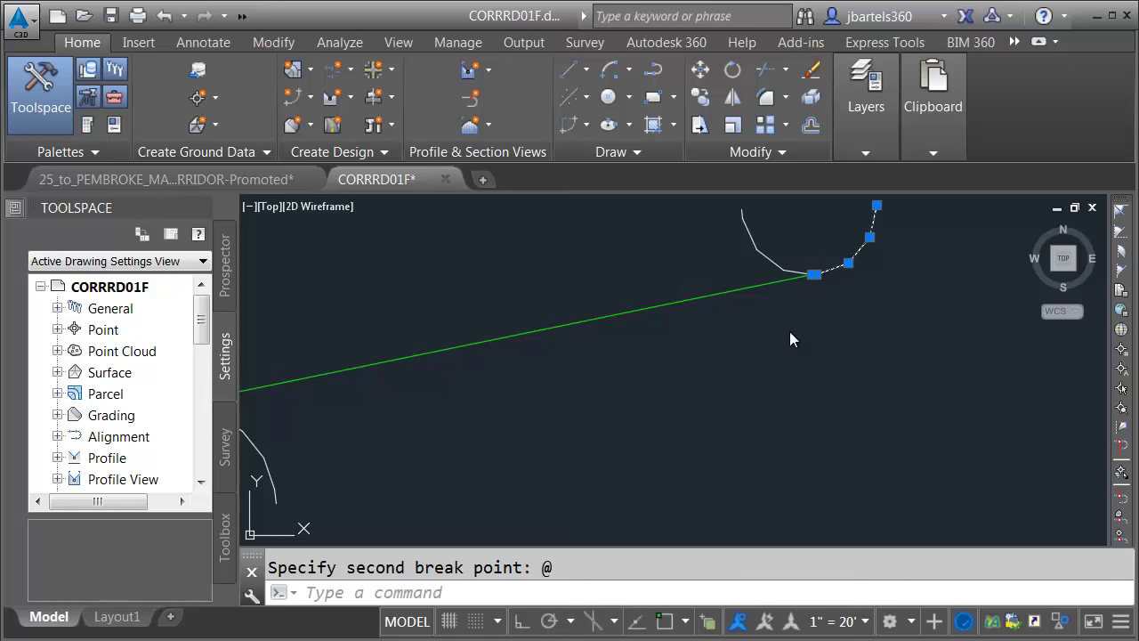
scroll(785, 347, down, 2)
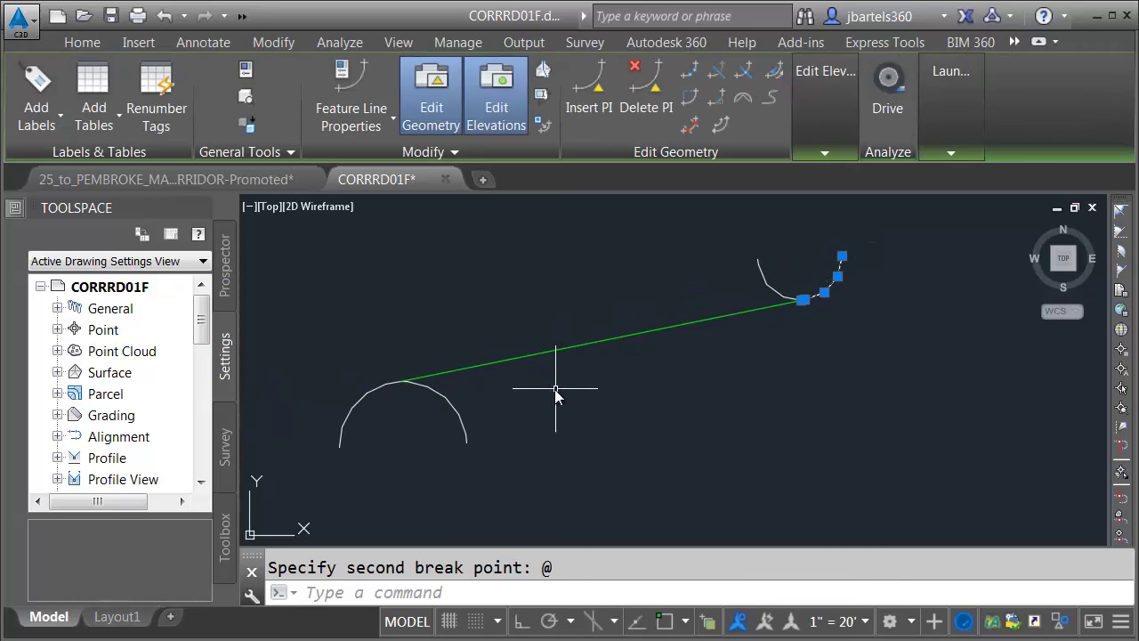
key(Escape)
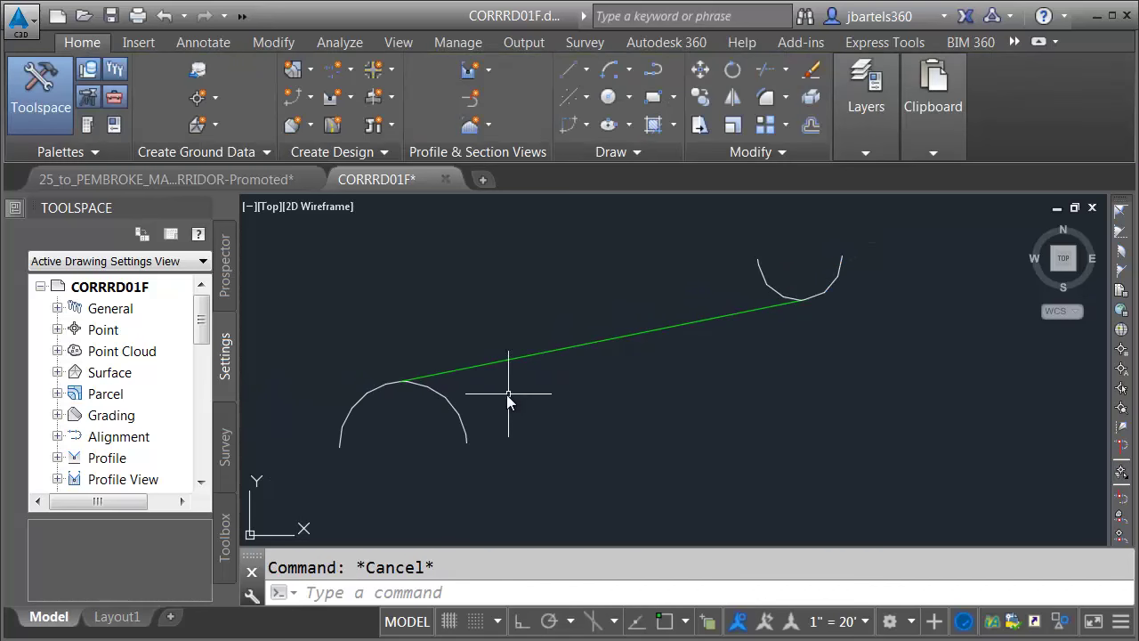
Break the south bull nose feature line without a gap at the endpoint where the Connector meets it.
click(437, 389)
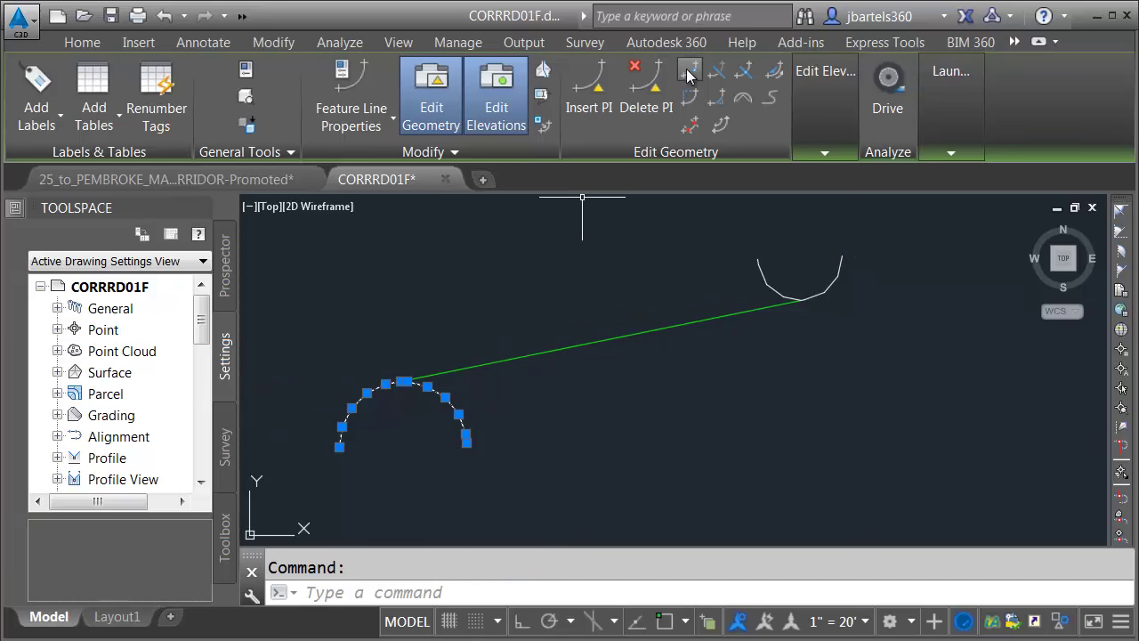
click(689, 71)
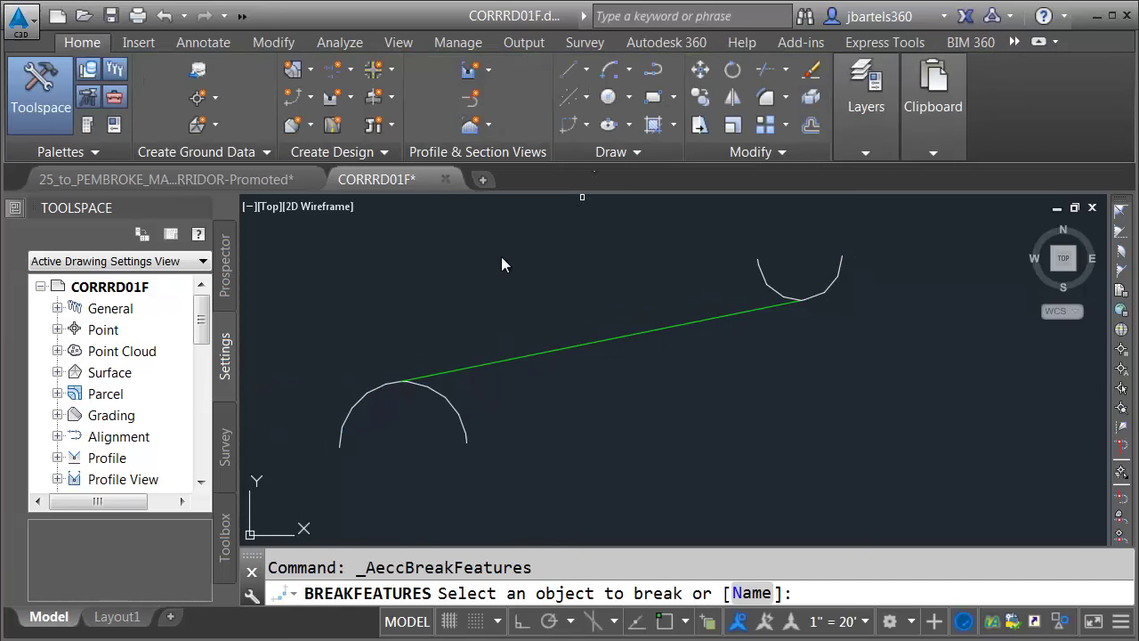
click(428, 388)
click(750, 592)
scroll(409, 386, up, 4)
shift+right_click(425, 331)
click(484, 434)
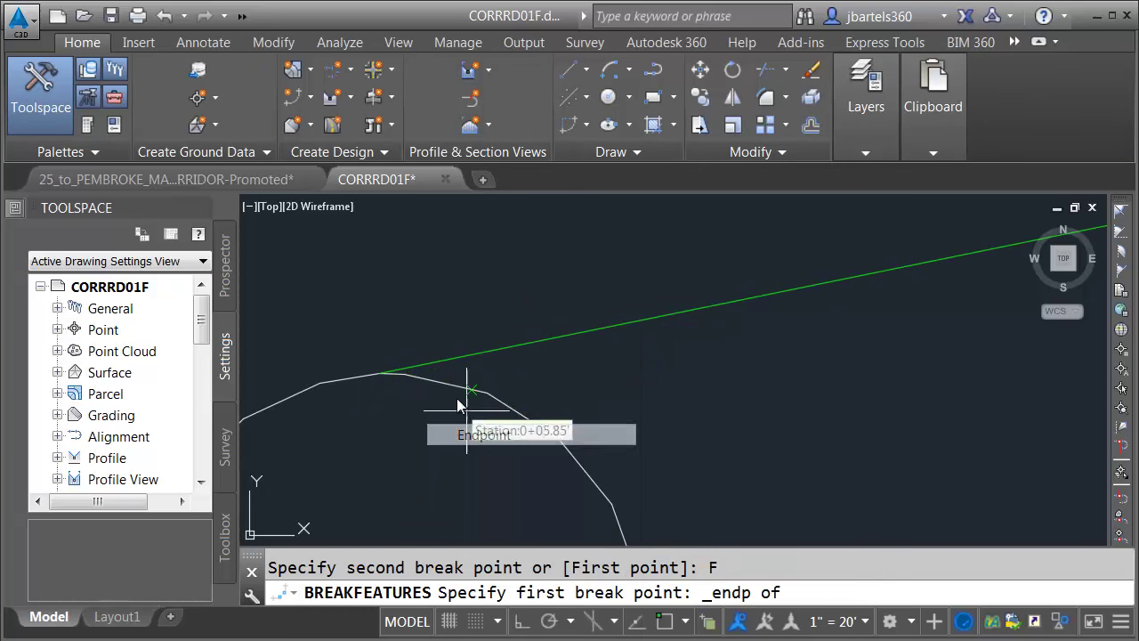
click(383, 372)
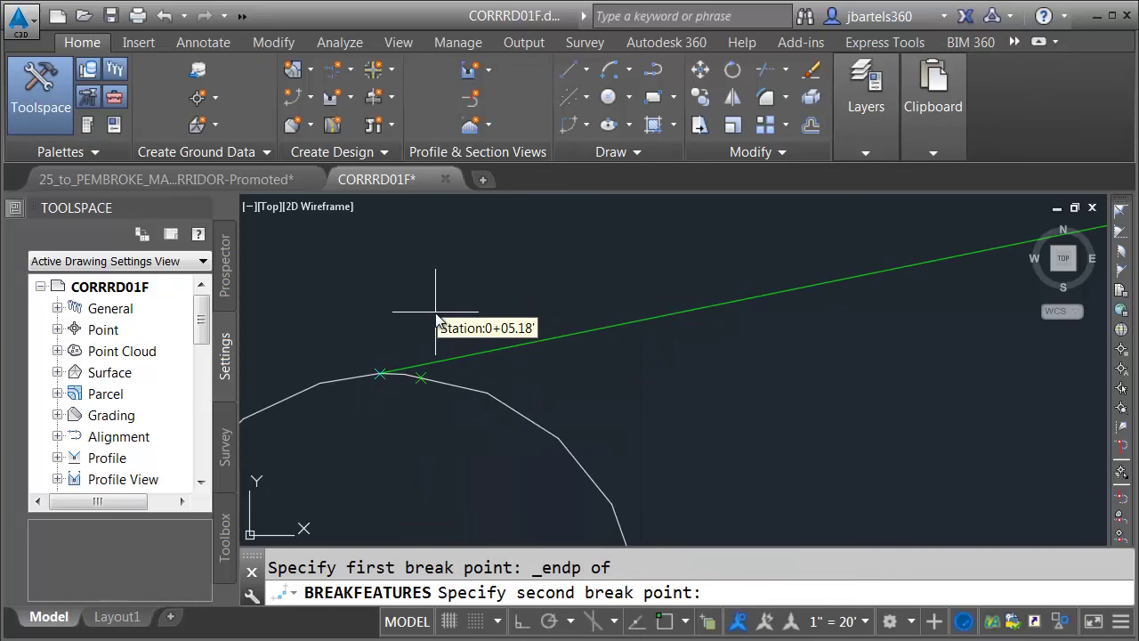
text(@)
key(Return)
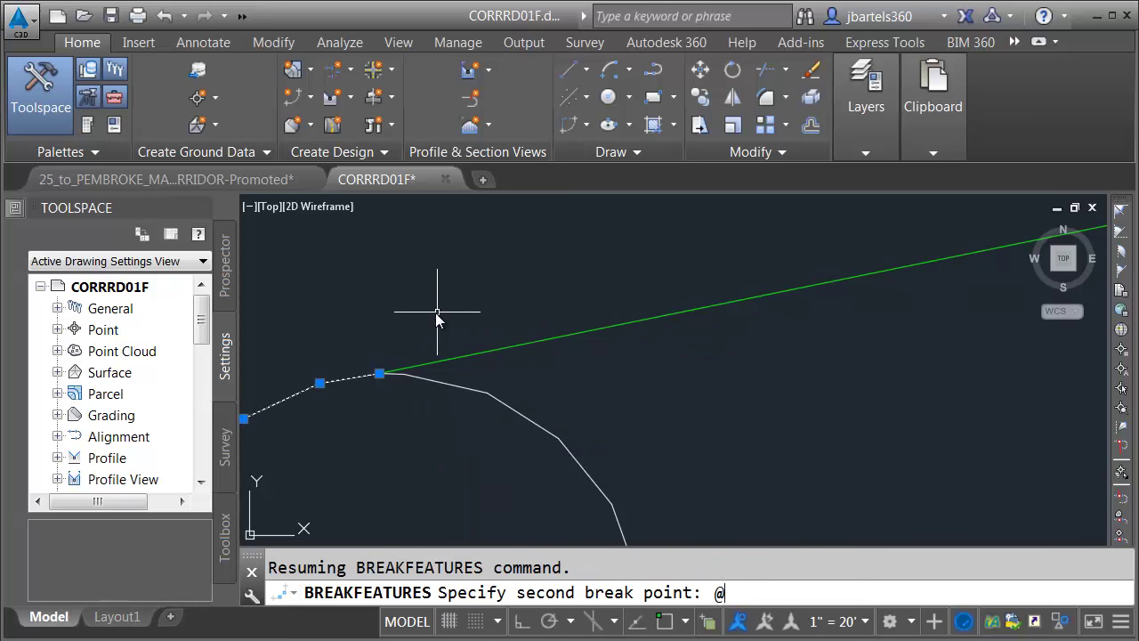
middle_drag(437, 312, 563, 301)
key(Escape)
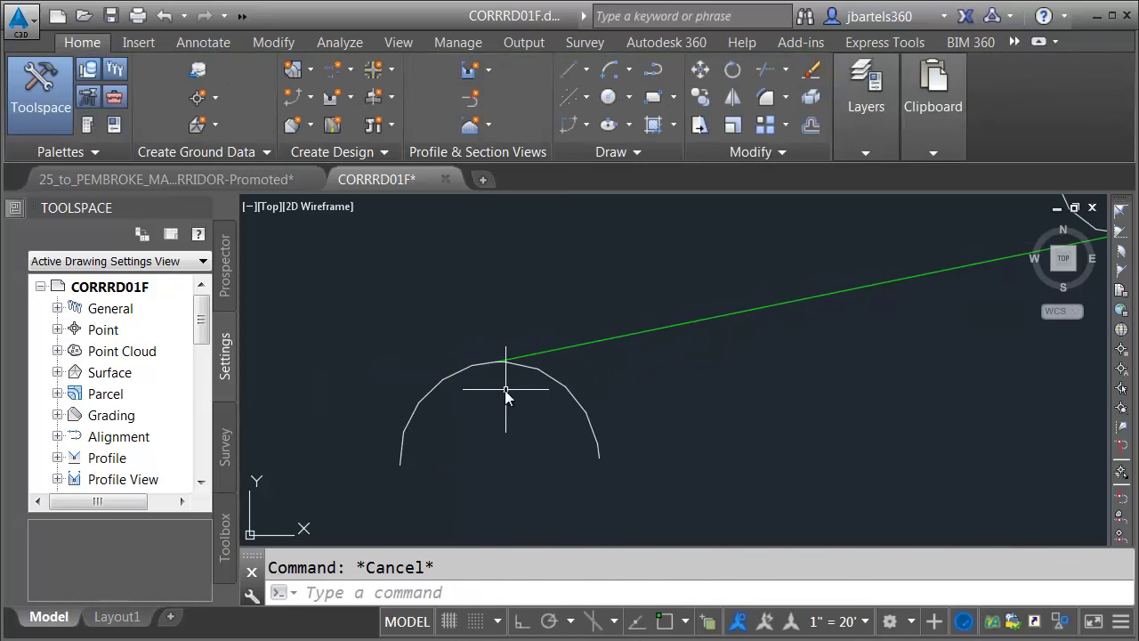
Rename the western half of the south bull nose as "Bull Nose South LT" and copy that name.
click(459, 372)
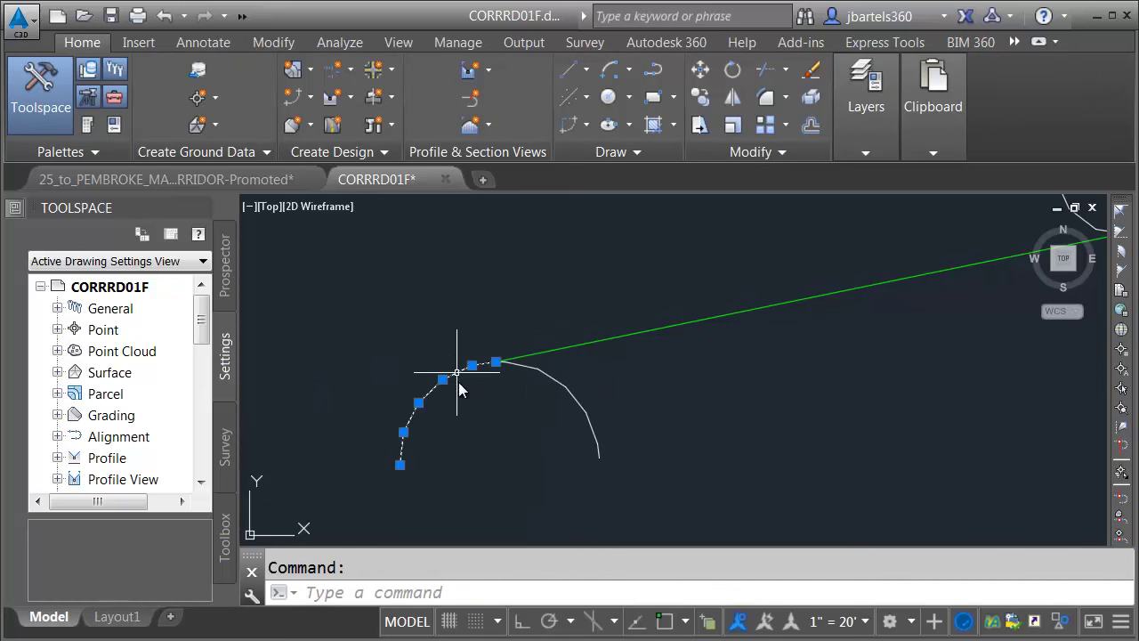
key(ctrl+1)
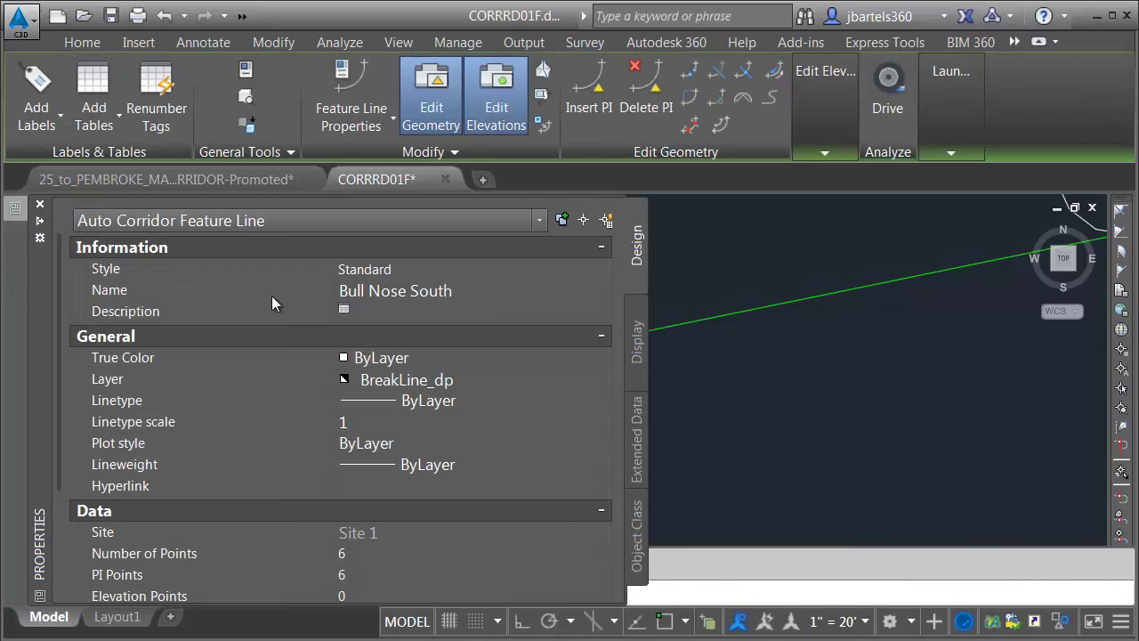
click(356, 290)
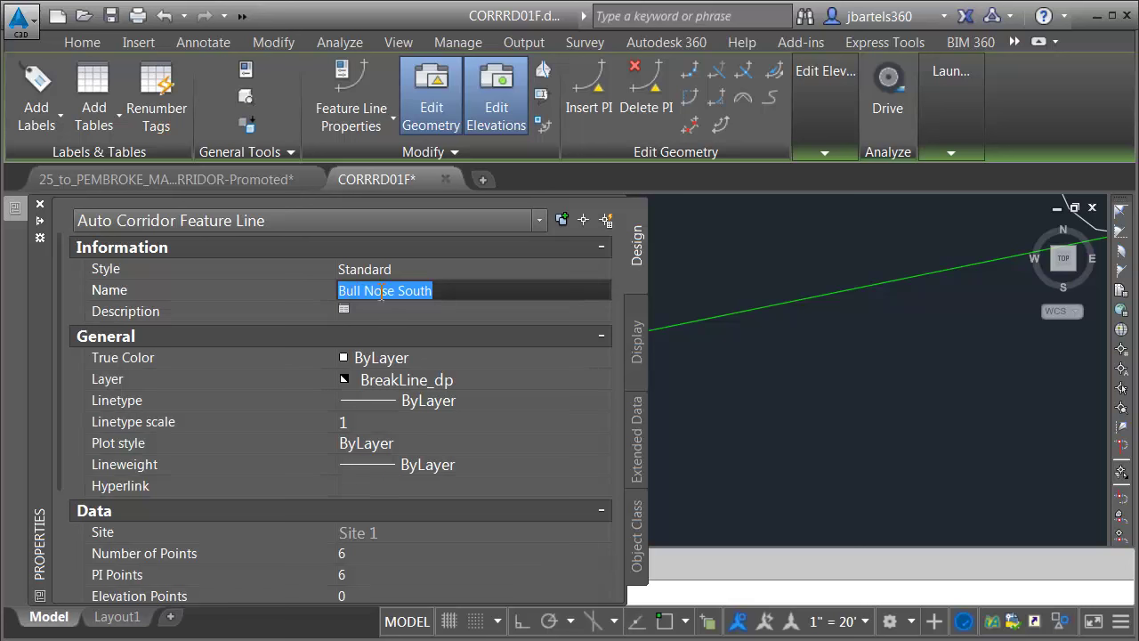
click(443, 292)
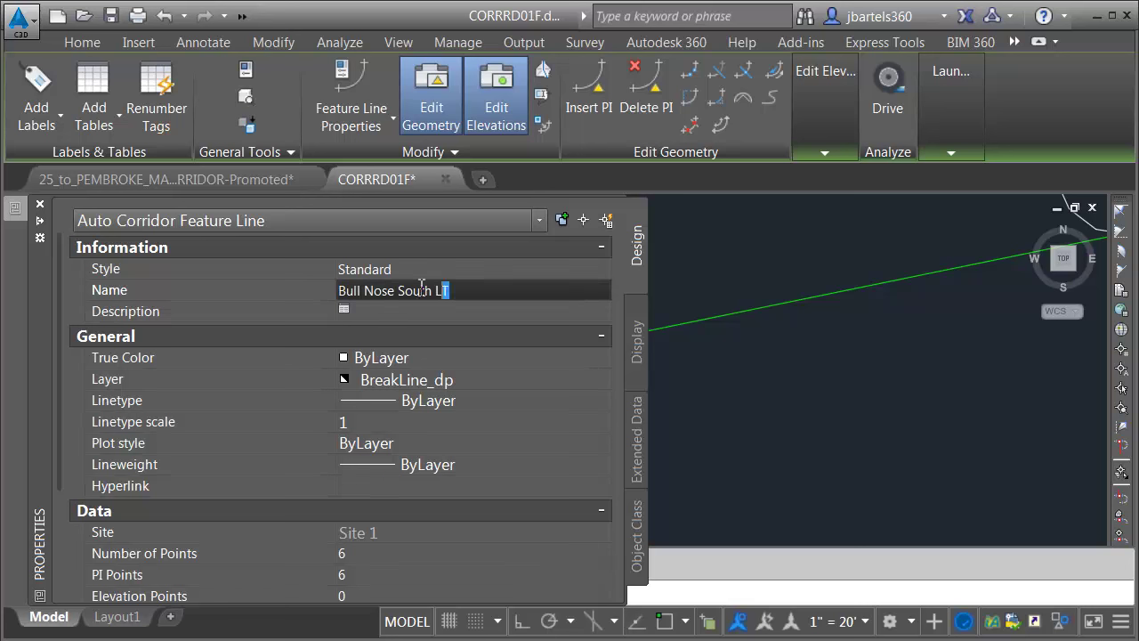
drag(422, 286, 347, 290)
right_click(349, 288)
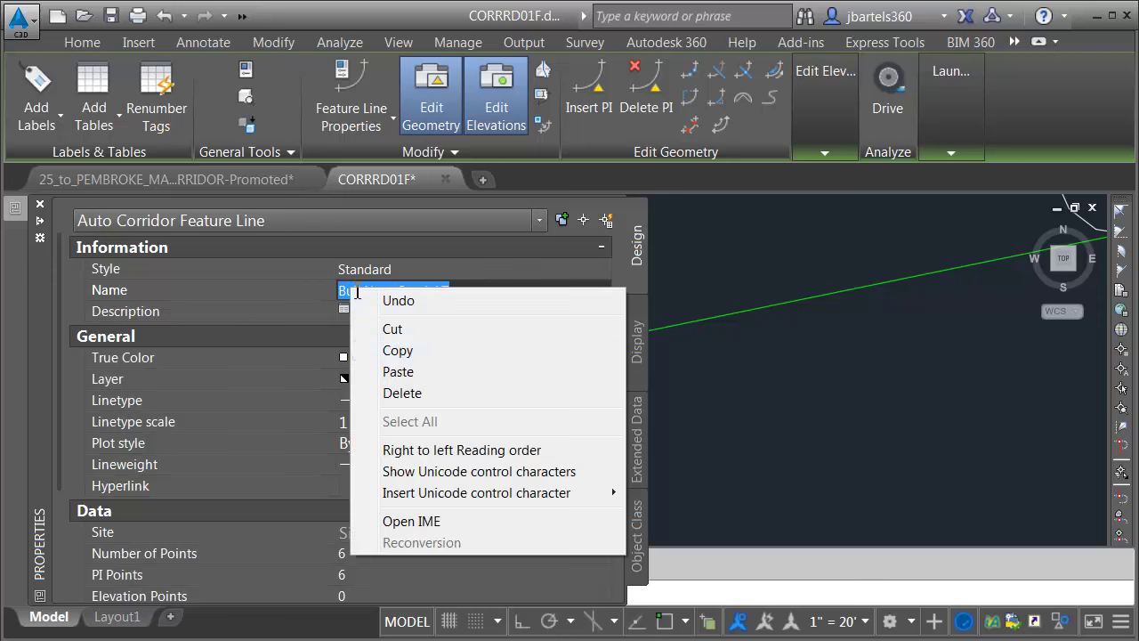
click(397, 346)
key(Escape)
key(Escape)
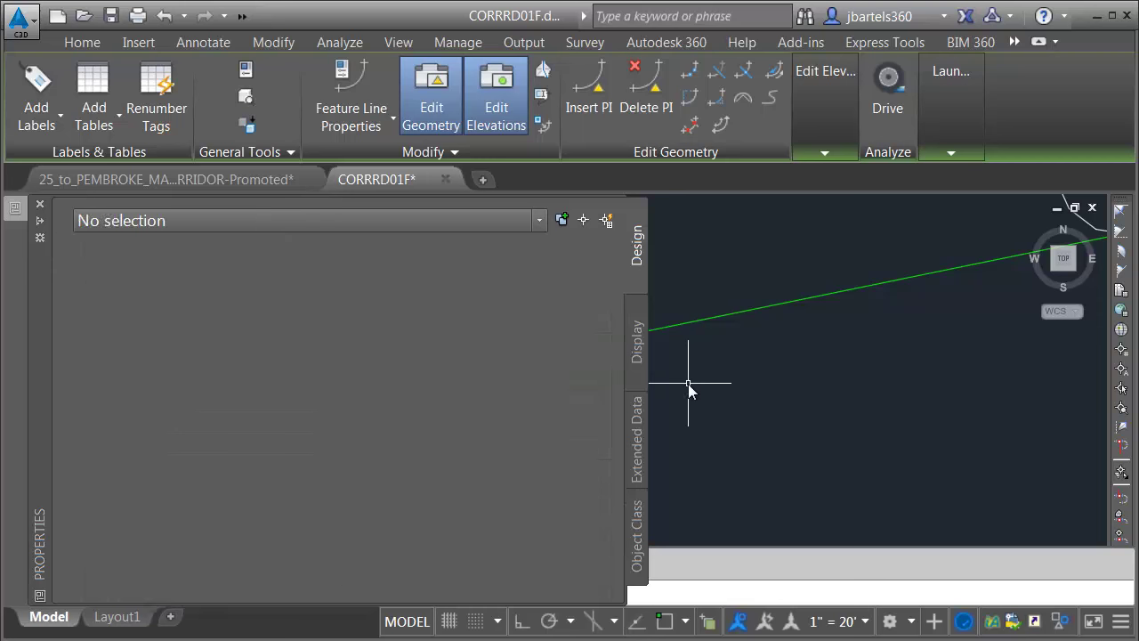
Name the eastern half of the south bull nose "Bull Nose South RT", reusing the copied name.
key(ctrl+1)
click(585, 401)
key(ctrl+1)
click(355, 290)
right_click(355, 290)
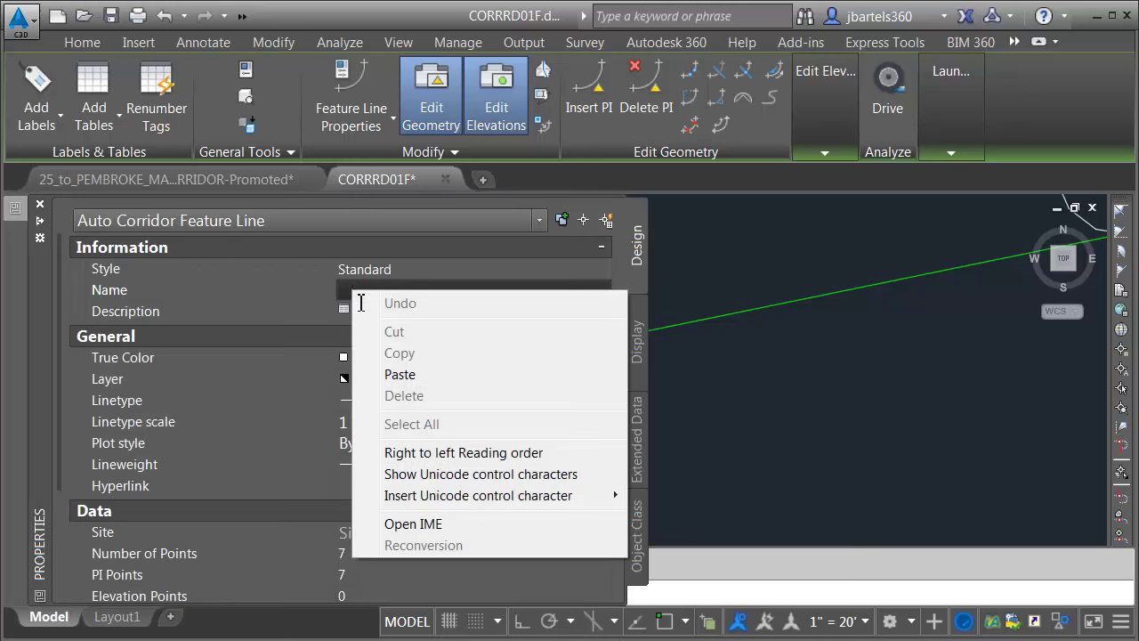
click(400, 378)
drag(433, 294, 452, 298)
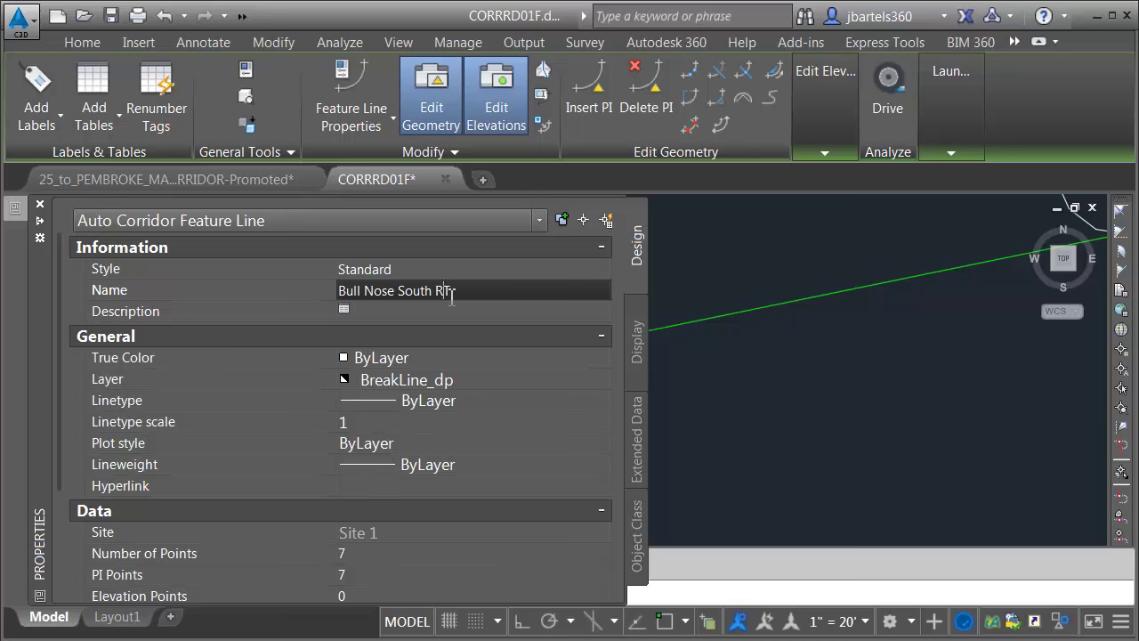
key(ctrl+1)
key(Escape)
scroll(674, 395, down, 2)
middle_drag(742, 386, 732, 330)
scroll(732, 330, up, 4)
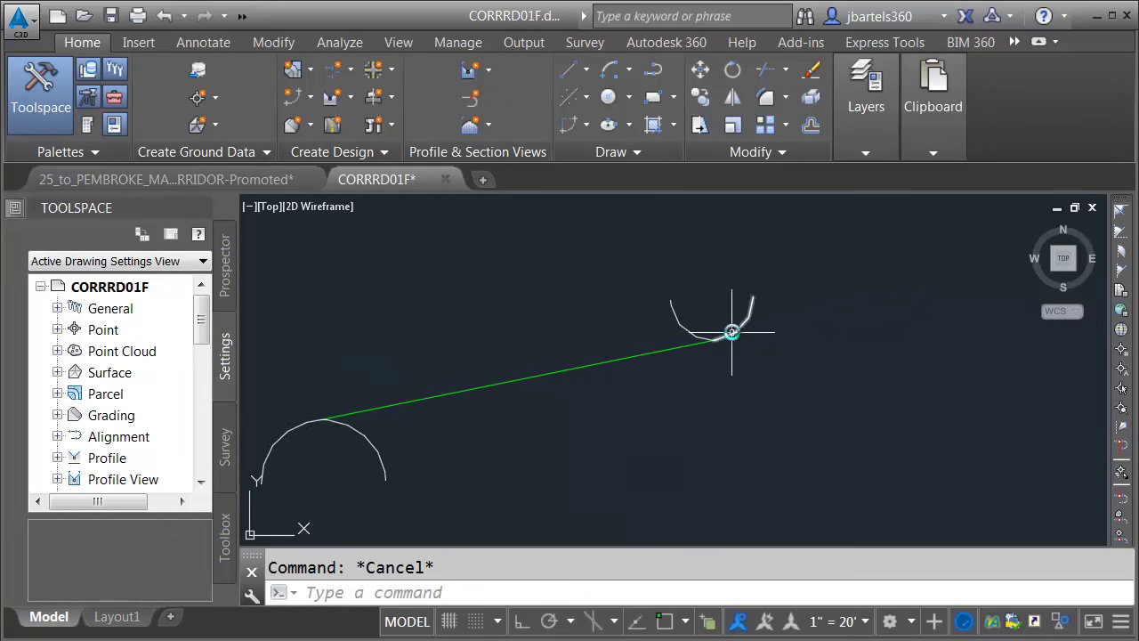
Rename the eastern half of the north bull nose feature line as "Bull Nose NORTH RT" and copy that name.
click(729, 347)
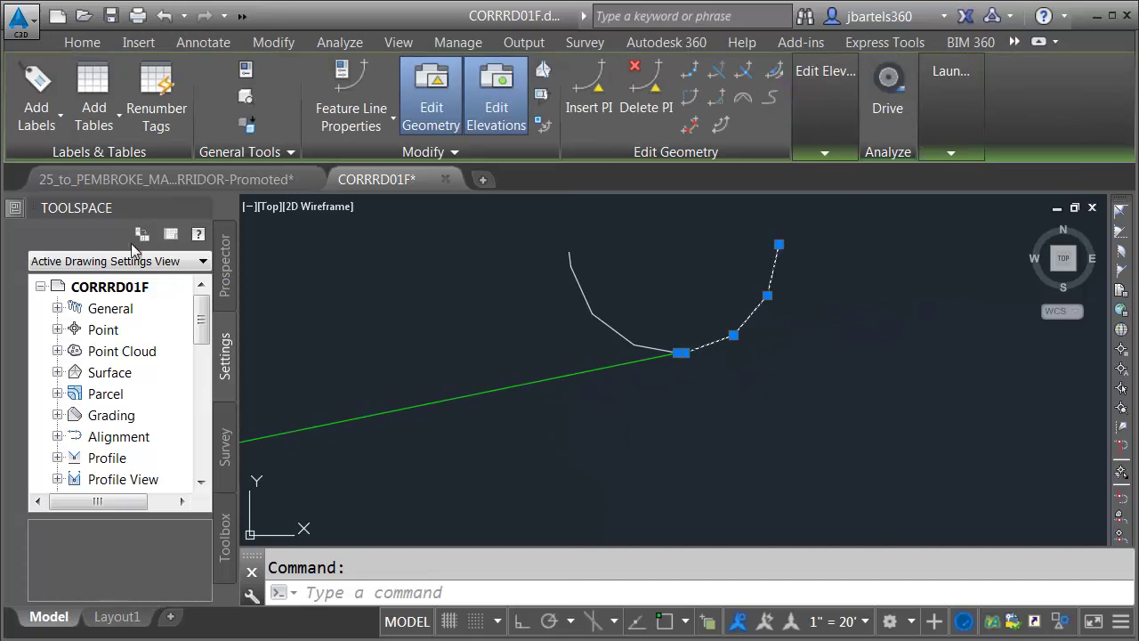
key(ctrl+1)
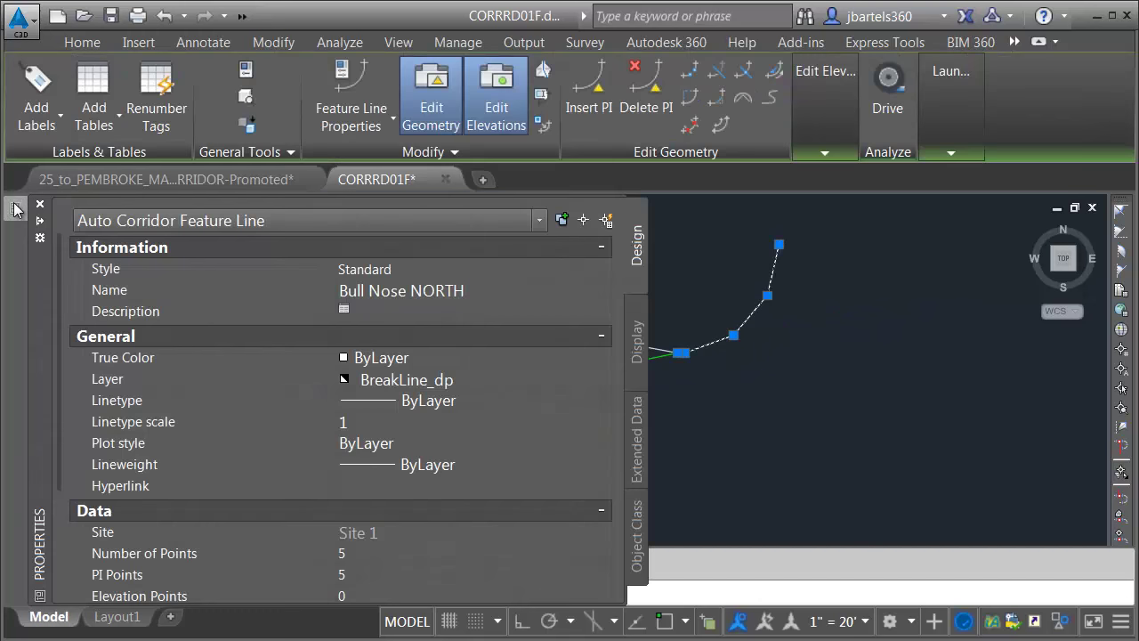
click(472, 290)
click(476, 292)
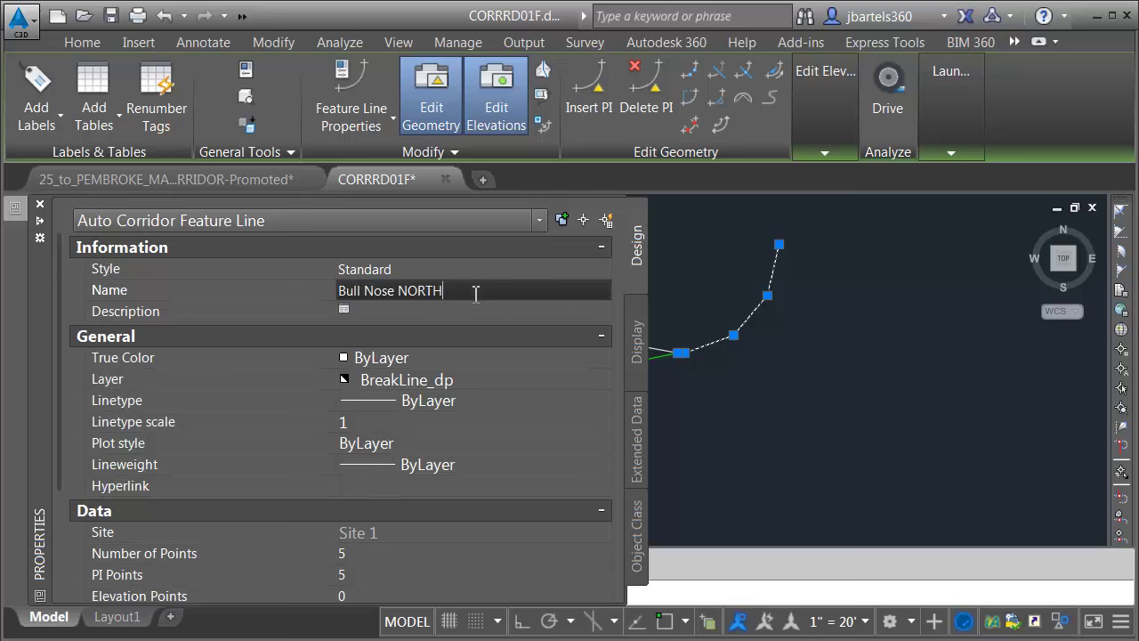
key(Return)
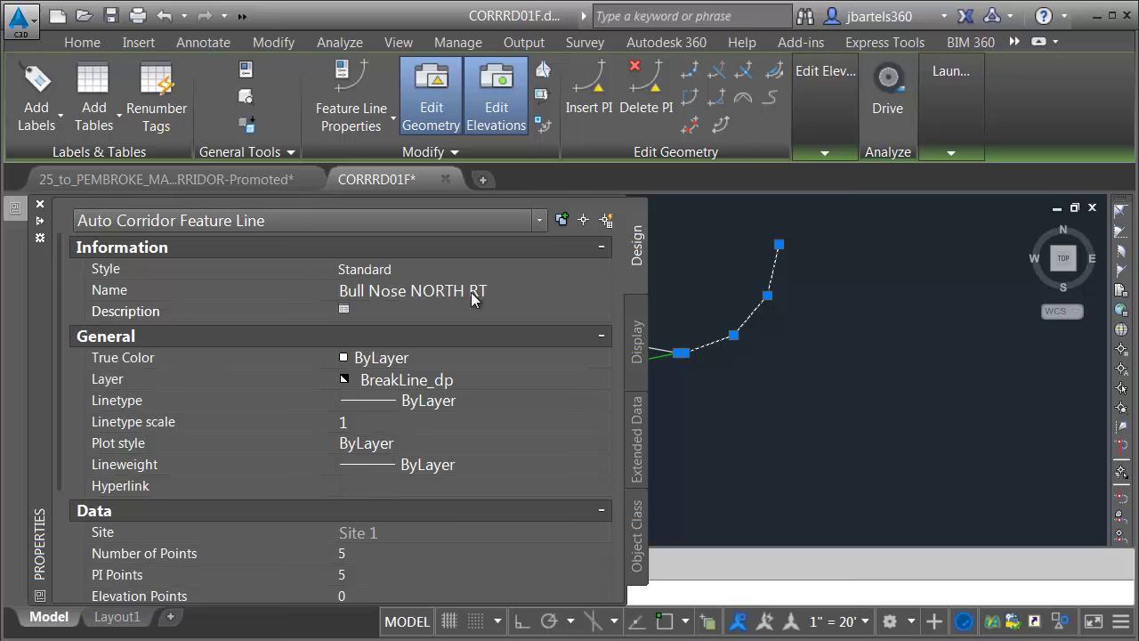
click(479, 291)
right_click(448, 291)
click(521, 348)
key(Escape)
Name the western half of the north bull nose "Bull Nose NORTH LT", reusing the copied name.
click(614, 332)
mouse_move(18, 218)
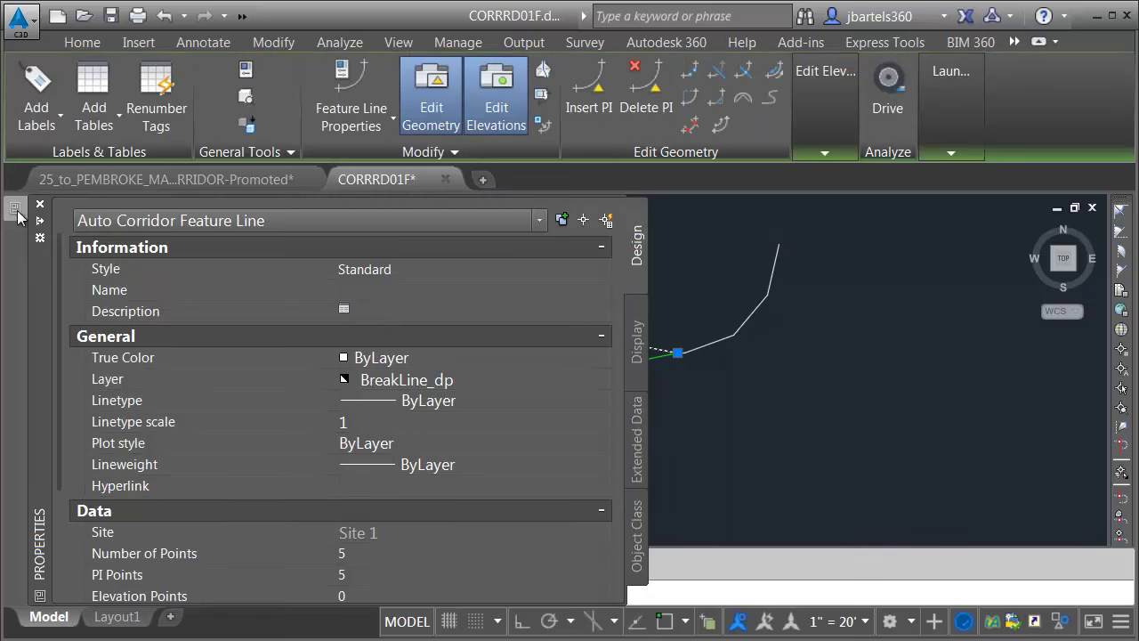
click(387, 291)
right_click(386, 291)
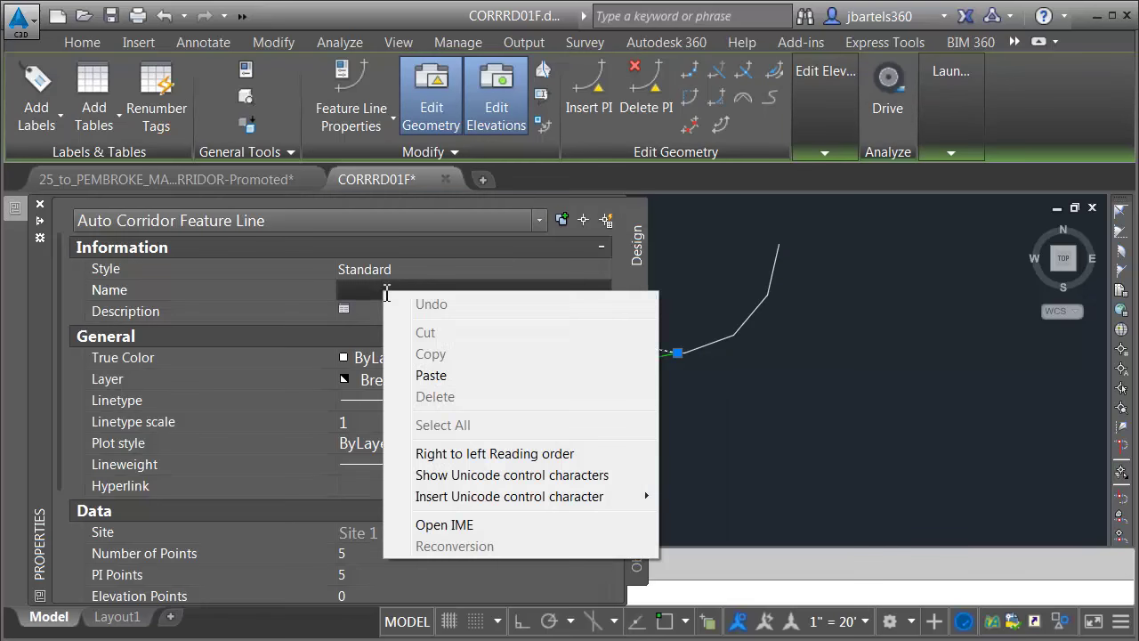
click(433, 374)
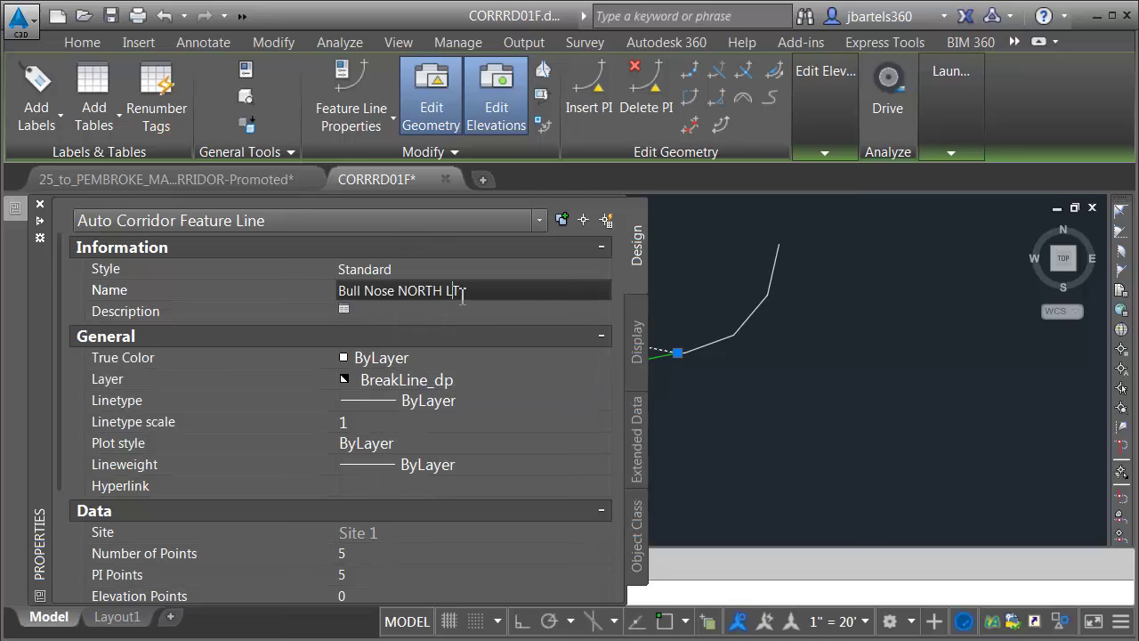
key(Escape)
Inspect the connected bull nose feature lines from a tilted 3D angle and return to the plan view.
scroll(636, 297, down, 3)
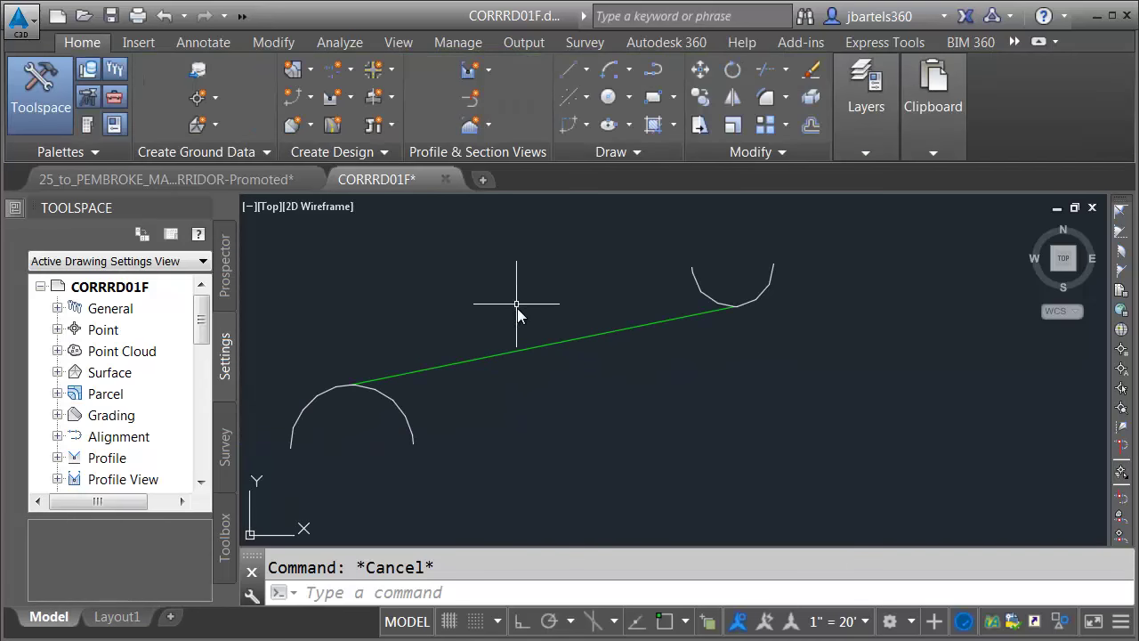
mouse_move(539, 361)
middle_down()
mouse_move(544, 383)
mouse_move(624, 440)
mouse_move(590, 401)
mouse_move(581, 358)
middle_up()
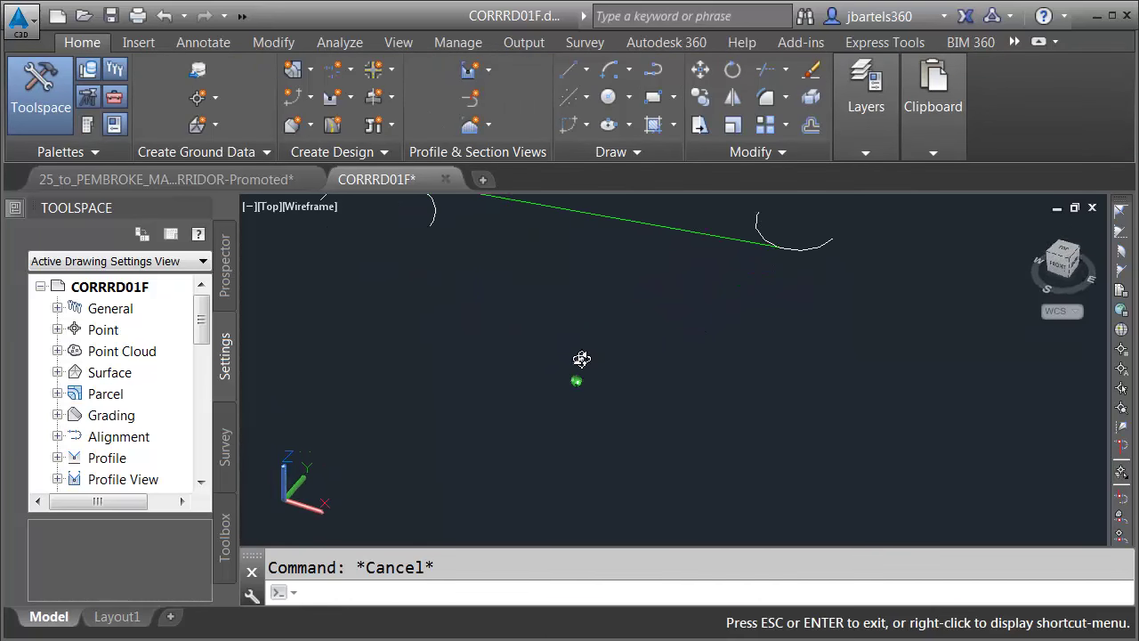
mouse_move(602, 282)
middle_down()
mouse_move(613, 439)
mouse_move(501, 398)
mouse_move(633, 460)
middle_up()
text(plan)
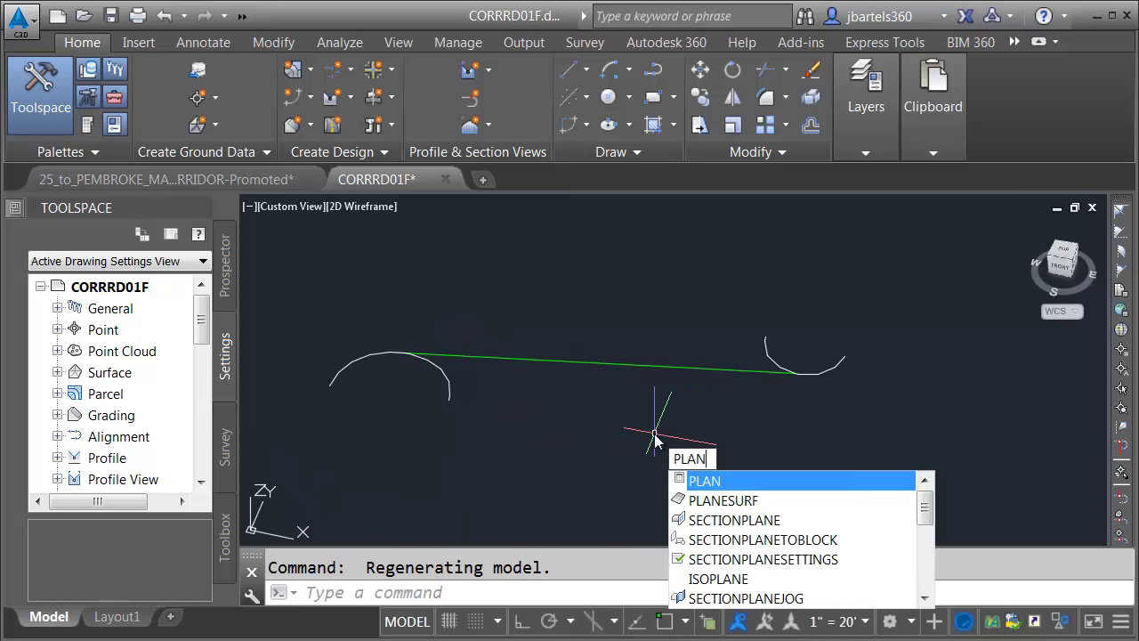
key(Return)
key(Return)
scroll(655, 436, down, 5)
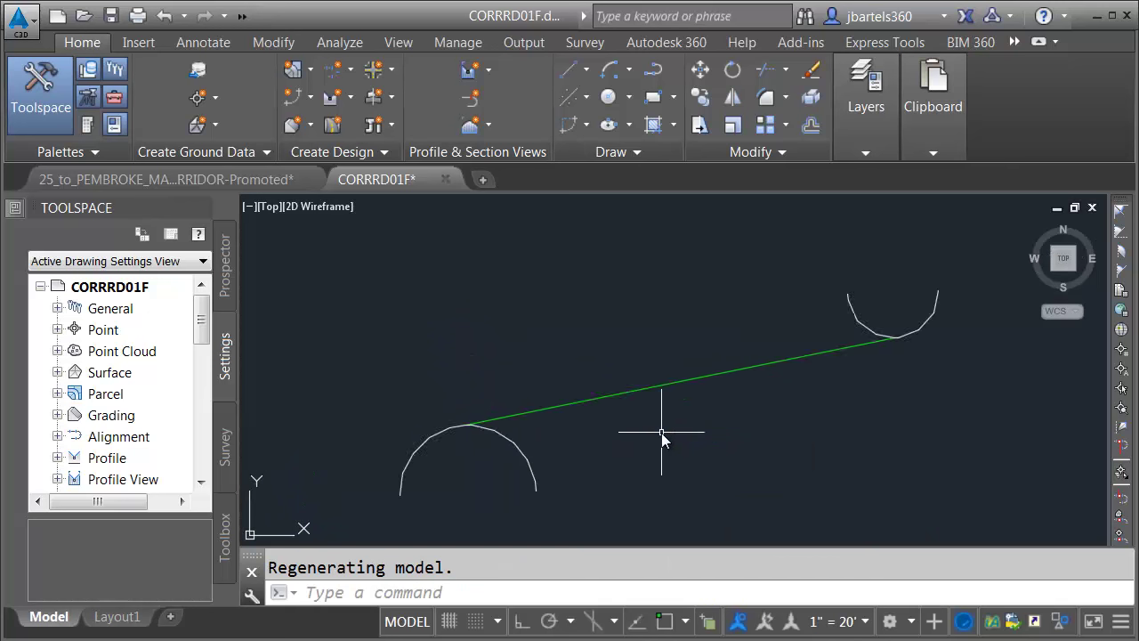
middle_drag(681, 448, 611, 386)
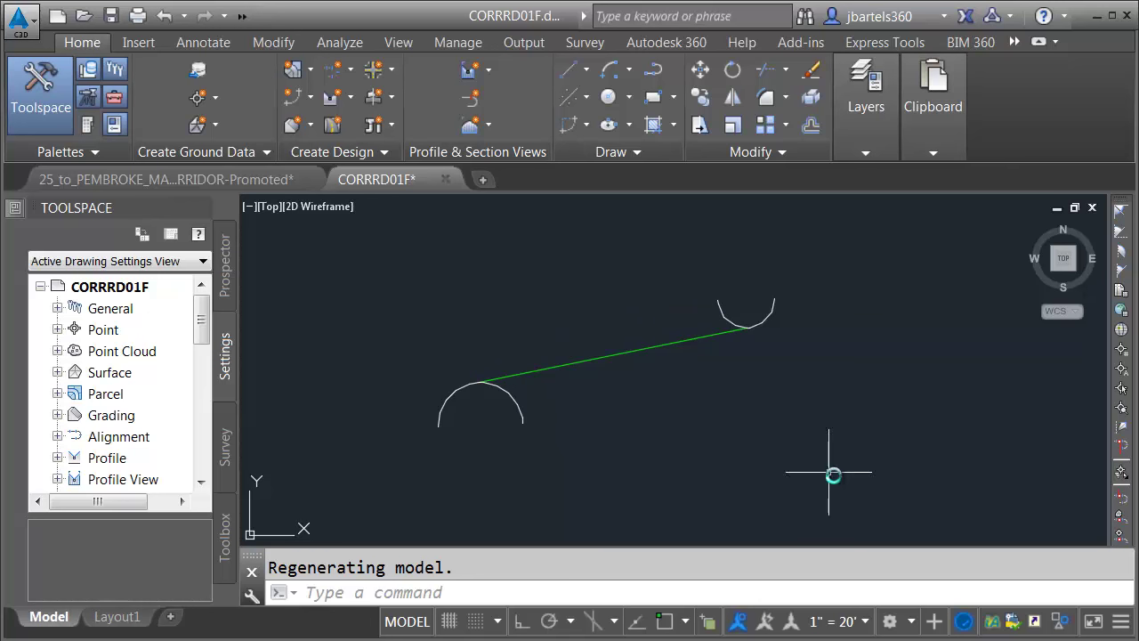
End the object isolation to restore the hidden corridor objects around the bull nose feature lines.
click(1059, 622)
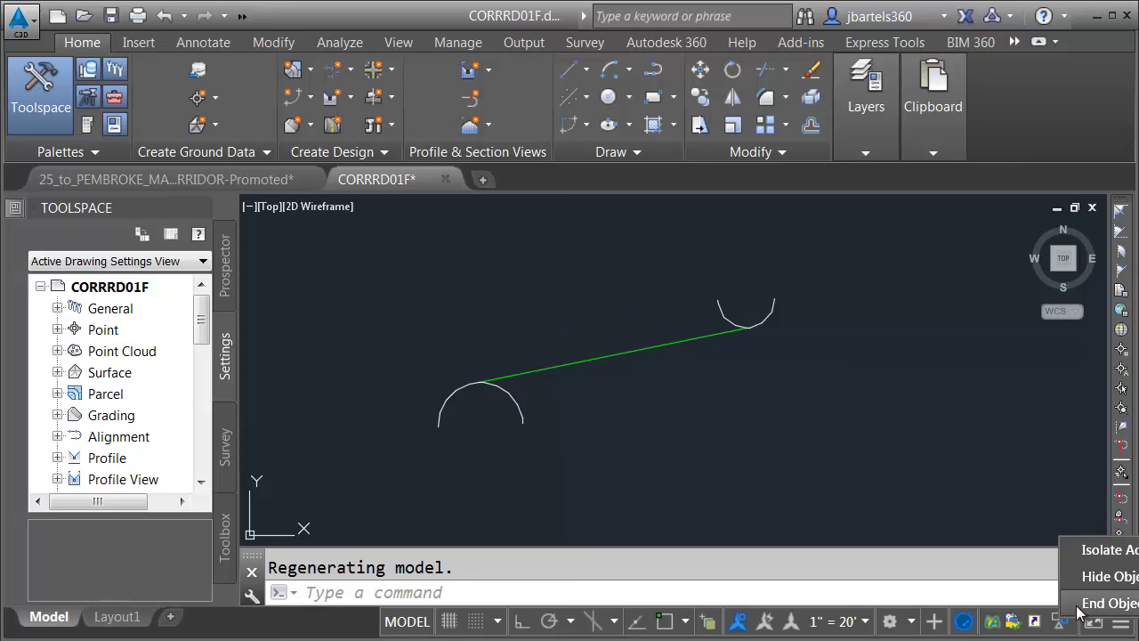
click(1087, 605)
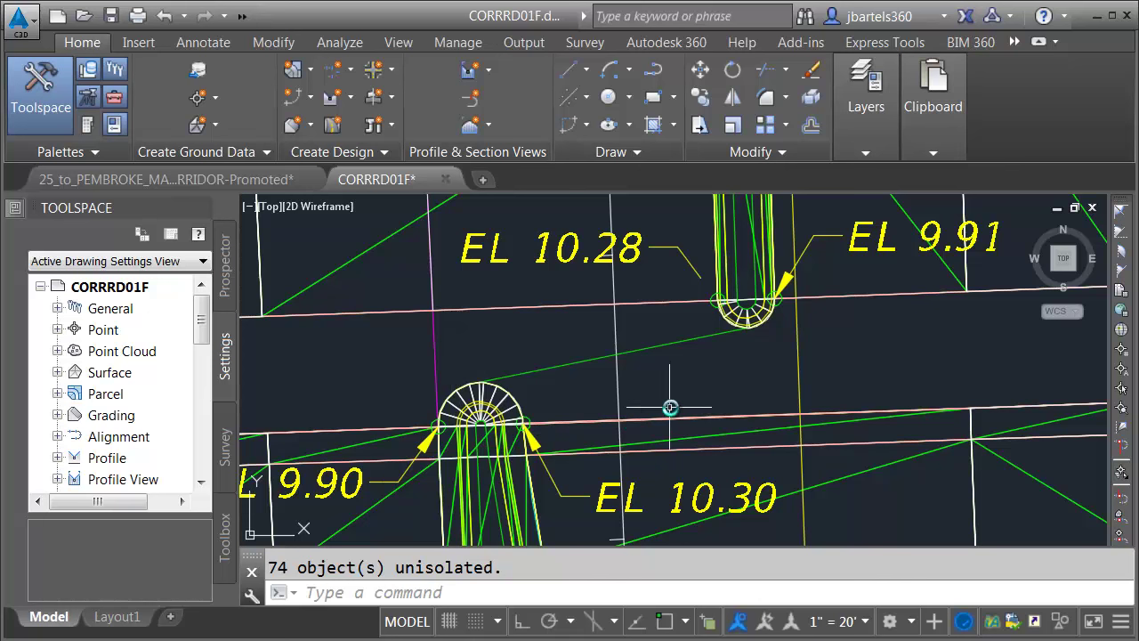
mouse_move(695, 392)
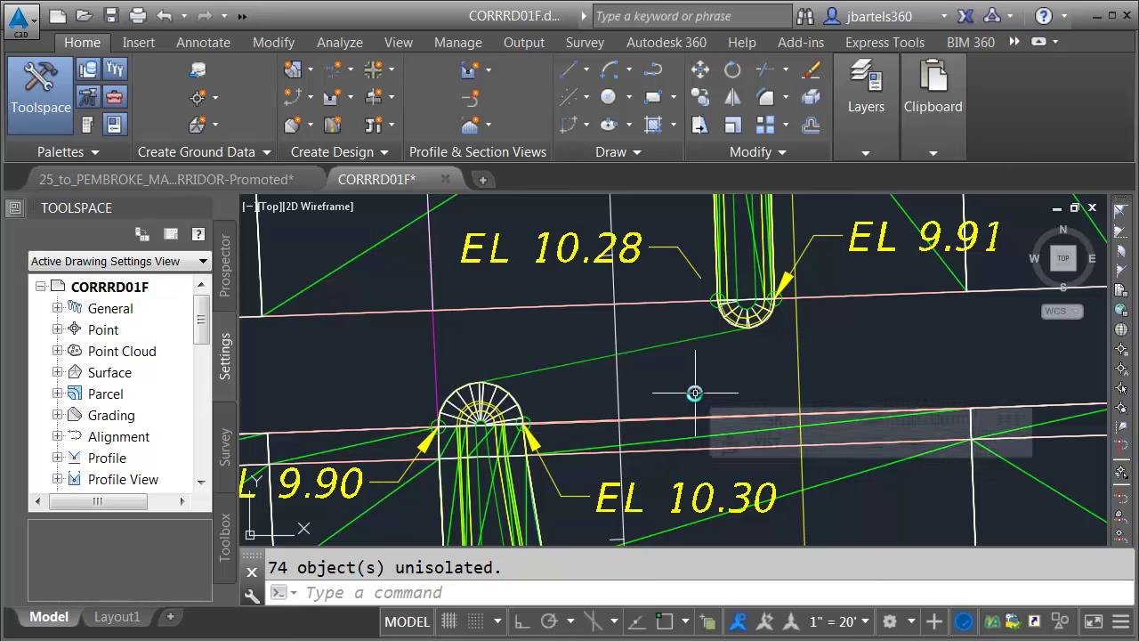